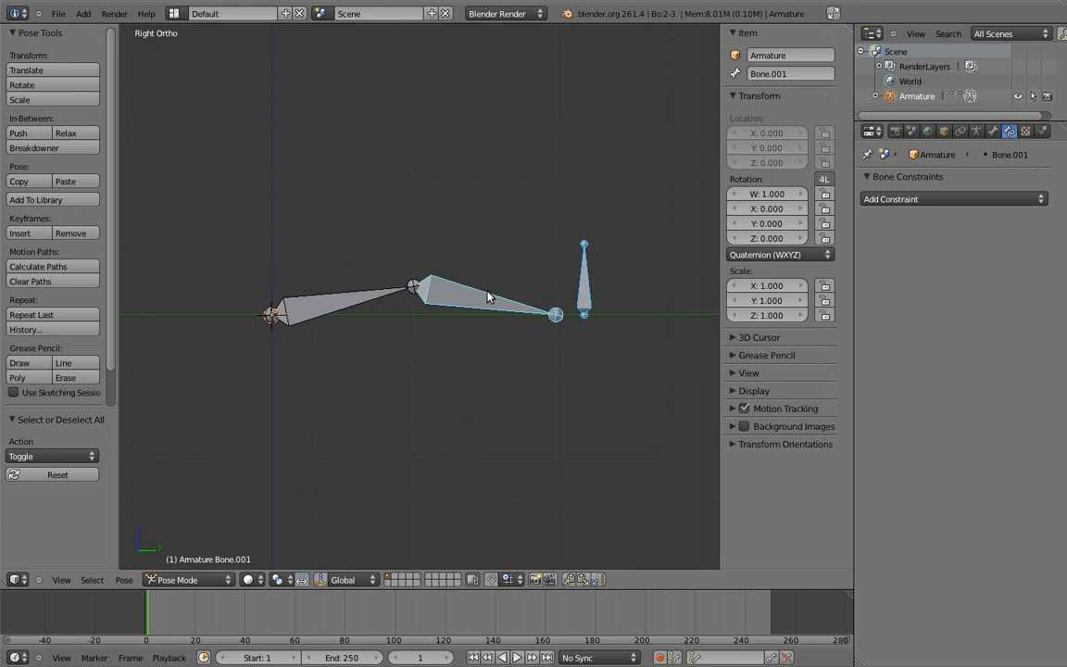
Step: Add an Inverse Kinematics constraint targeting the upright control bone to the second arm bone, and move the control bone about -0.99 in Y and 0.70 in Z
{"action": "left_click", "coordinate": [454, 297]}
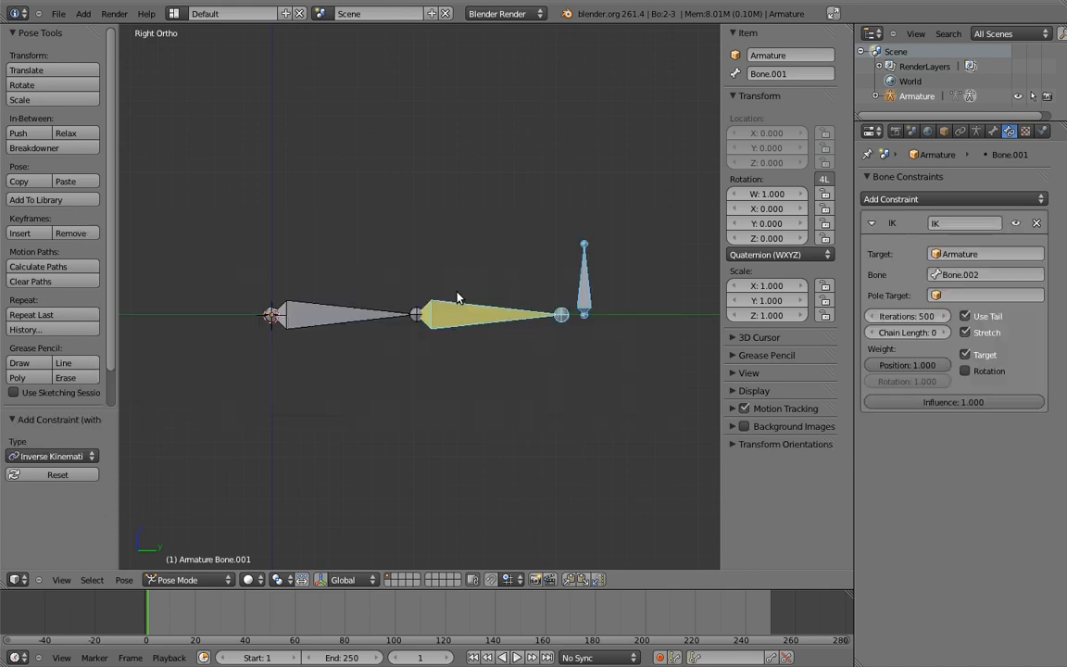
{"action": "right_click", "coordinate": [583, 274]}
{"action": "key", "text": "g"}
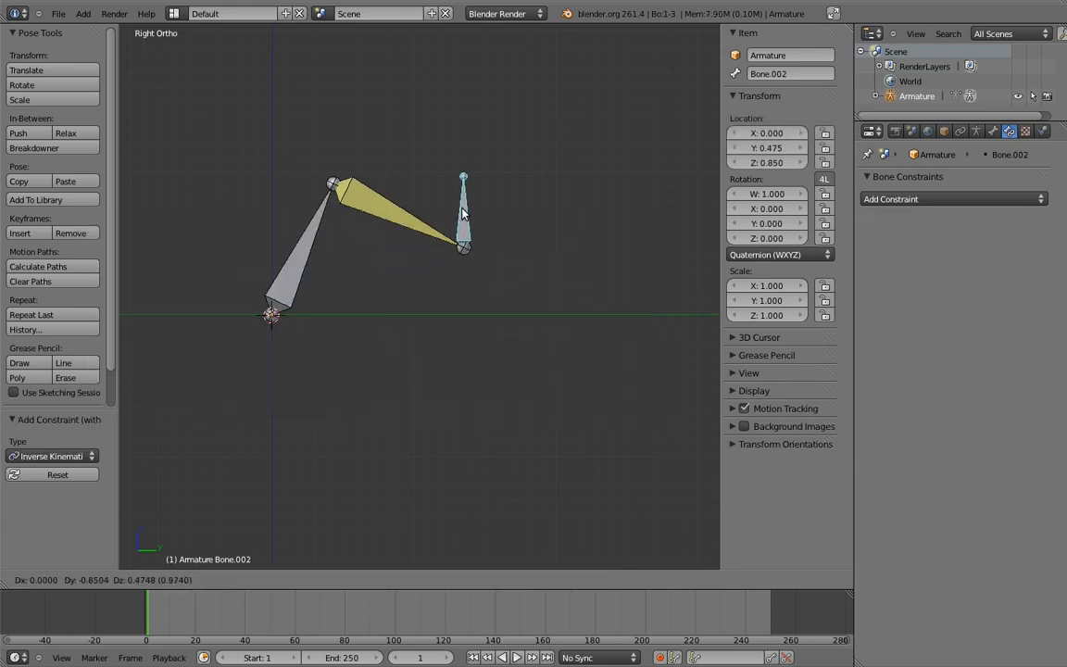
{"action": "left_click", "coordinate": [433, 185]}
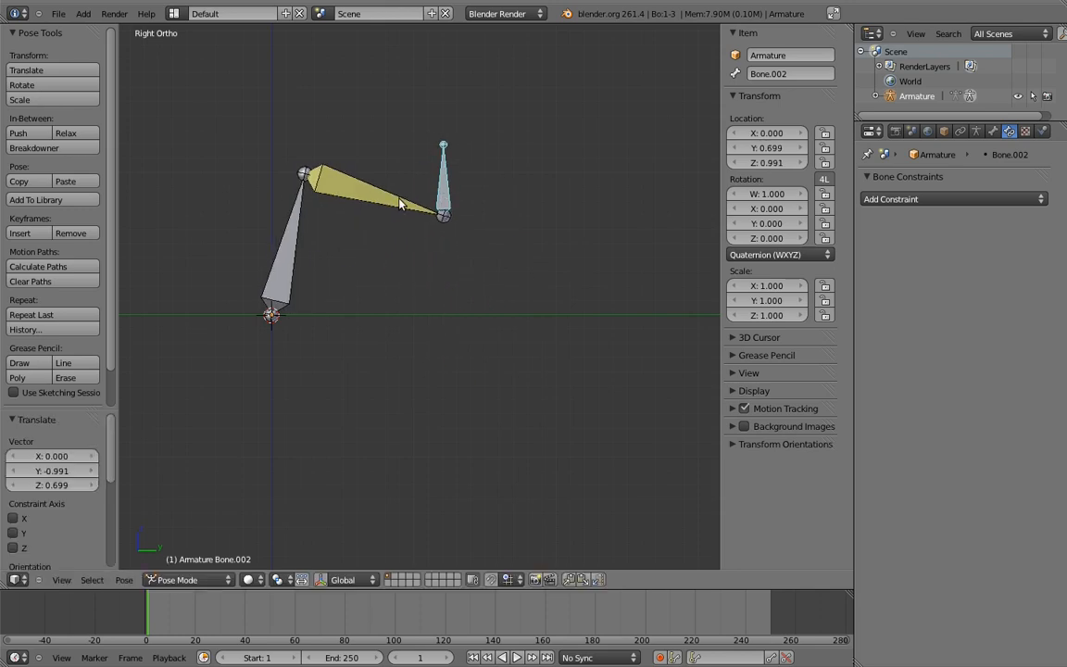
Step: Set the IK influence to 0, then rotate the first arm bone downward and the second by about 77°
{"action": "right_click", "coordinate": [394, 211]}
{"action": "left_click_drag", "start_coordinate": [1005, 402], "coordinate": [827, 410]}
{"action": "key", "text": "r"}
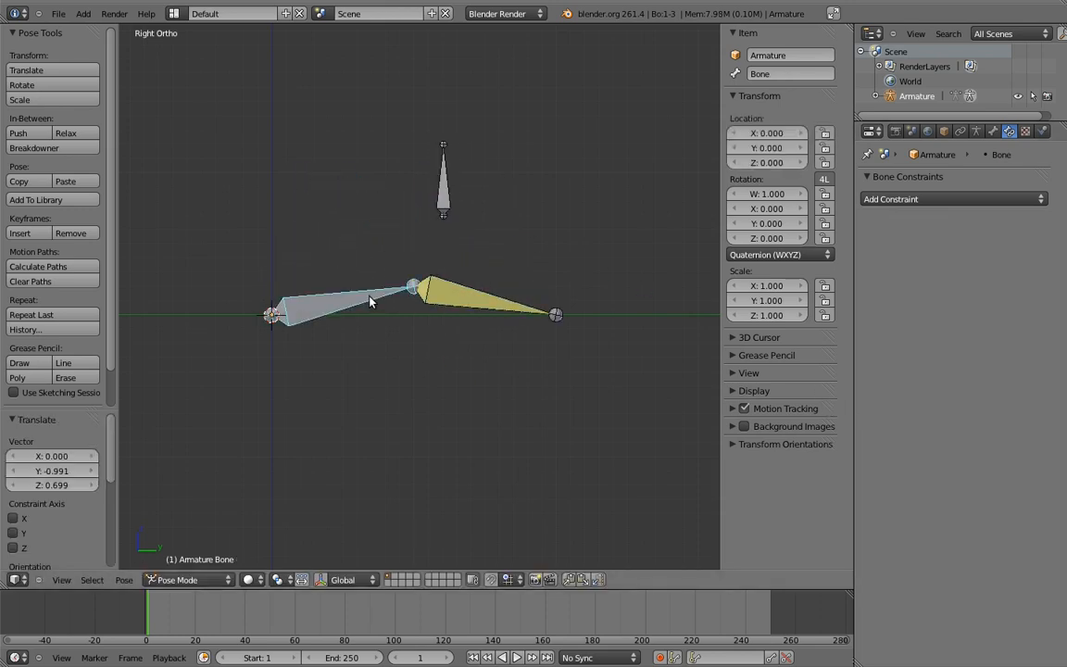
{"action": "left_click", "coordinate": [351, 473]}
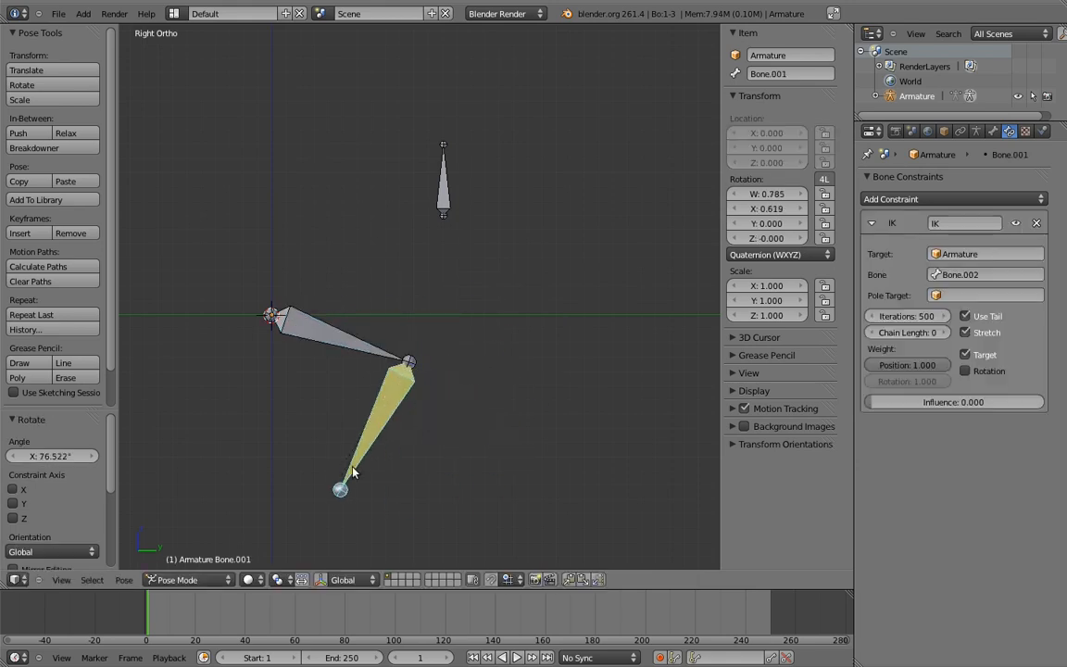
Step: Clear the rotation of both arm bones and set the second bone's IK influence to 1
{"action": "right_click", "coordinate": [374, 357]}
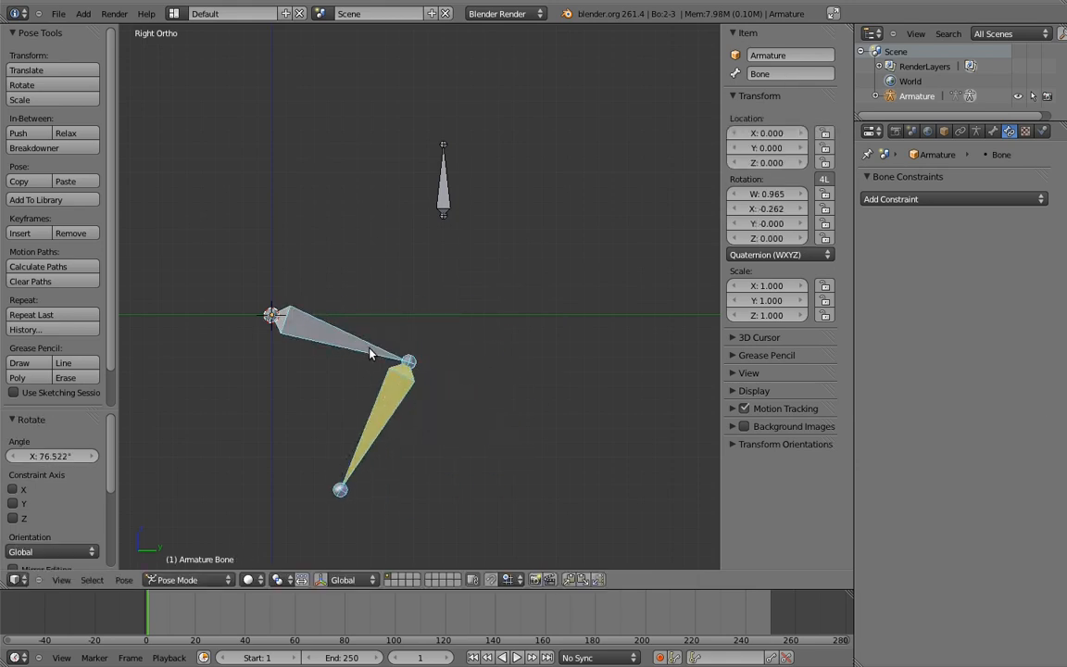
{"action": "key", "text": "alt+r"}
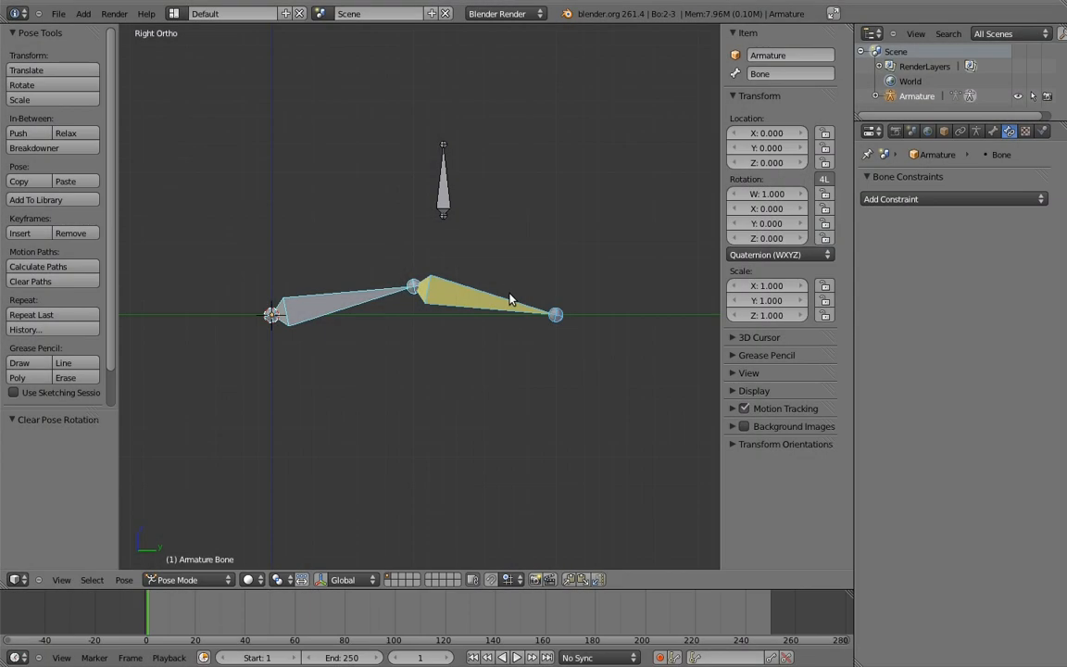
{"action": "key", "text": "shift+i"}
{"action": "left_click_drag", "start_coordinate": [875, 402], "coordinate": [1063, 415]}
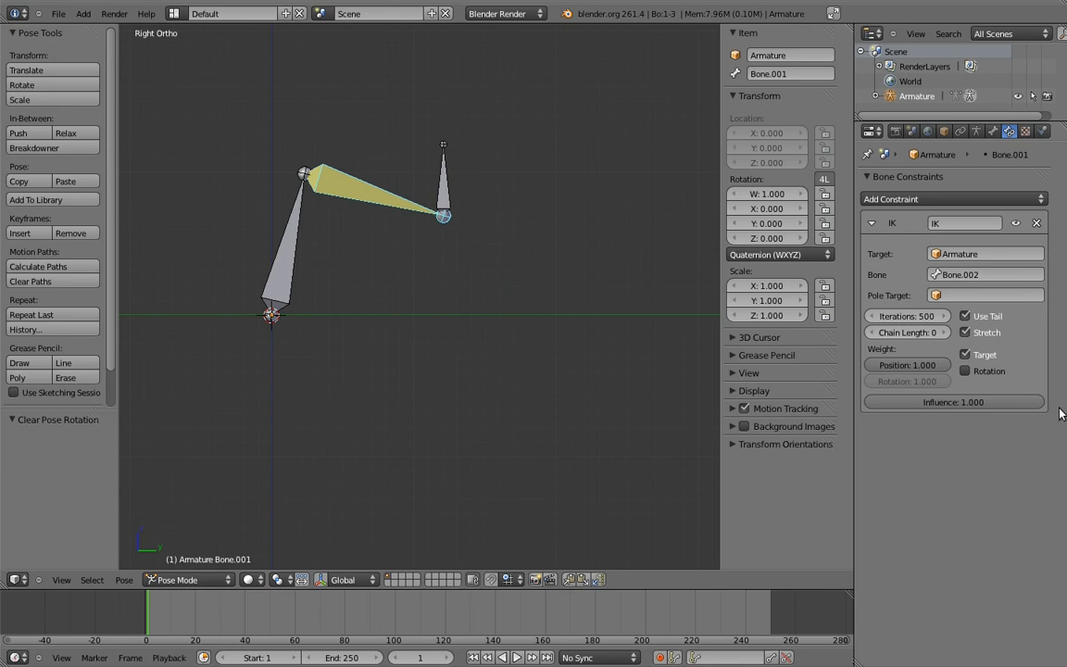
Step: Turn the IK influence down to 0 and pose the arm manually, rotating the first bone downward and the second back up
{"action": "left_click_drag", "start_coordinate": [935, 403], "coordinate": [830, 410]}
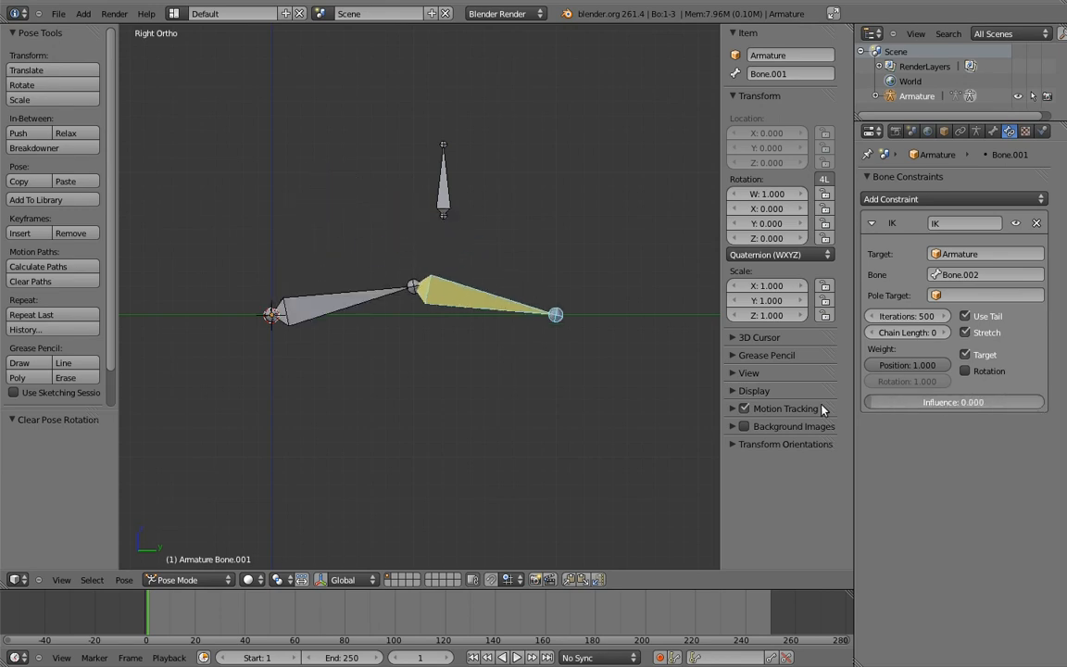
{"action": "key", "text": "r"}
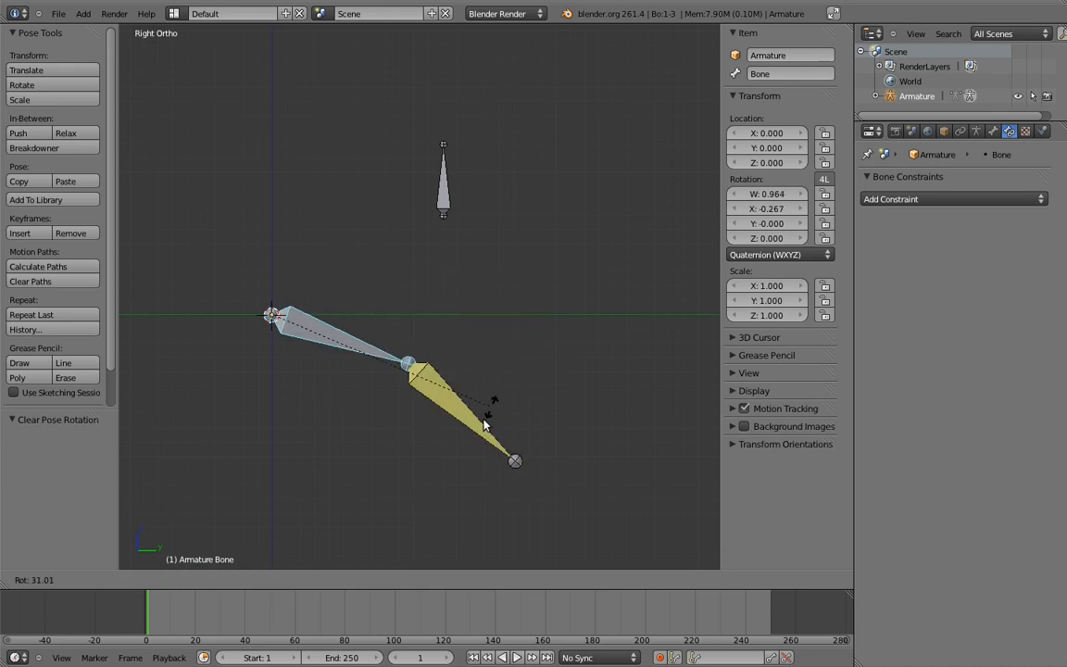
{"action": "left_click", "coordinate": [483, 514]}
{"action": "key", "text": "r"}
{"action": "left_click", "coordinate": [516, 307]}
Step: Set the IK influence back to 1 and clear the pose location of all bones
{"action": "left_click_drag", "start_coordinate": [878, 402], "coordinate": [1045, 402]}
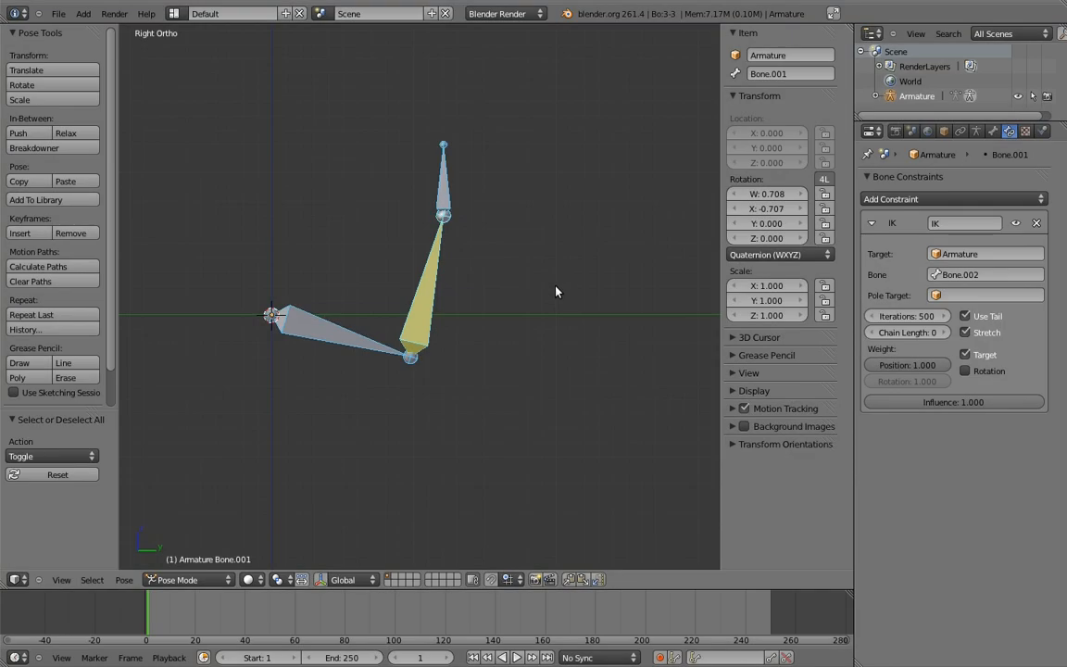
{"action": "key", "text": "alt+g"}
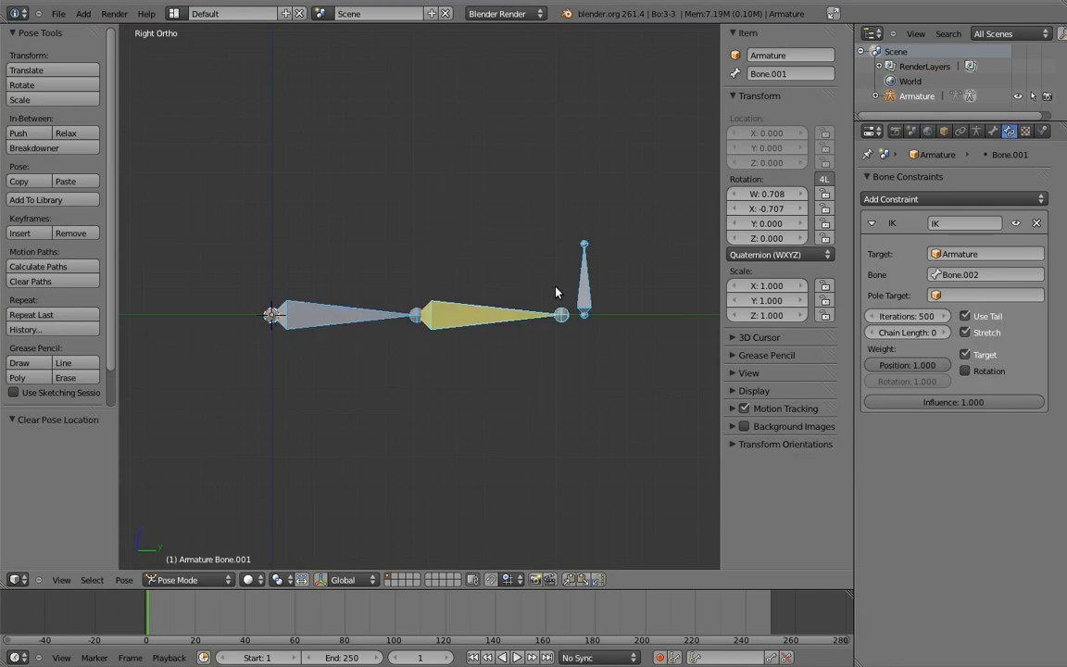
Step: Duplicate the two arm bones in Edit Mode, place the copies 0.5 higher along Z, and return to Pose Mode
{"action": "key", "text": "Tab"}
{"action": "right_click", "coordinate": [339, 302]}
{"action": "right_click", "coordinate": [471, 291], "text": "shift"}
{"action": "key", "text": "shift+d"}
{"action": "key", "text": "z"}
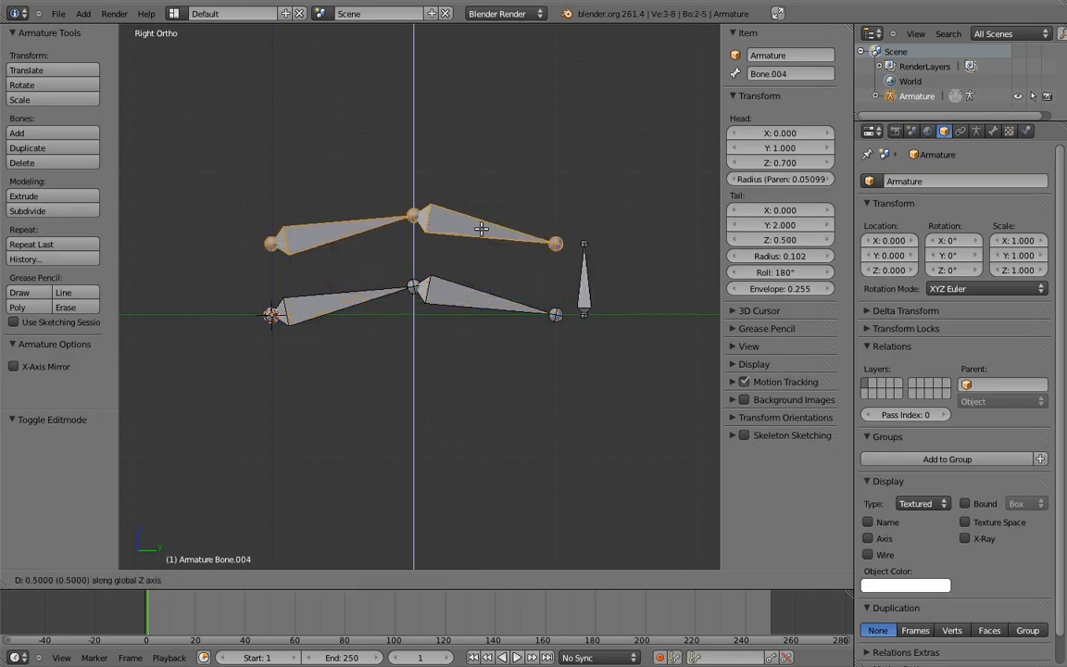
{"action": "left_click", "coordinate": [481, 228]}
{"action": "key", "text": "Tab"}
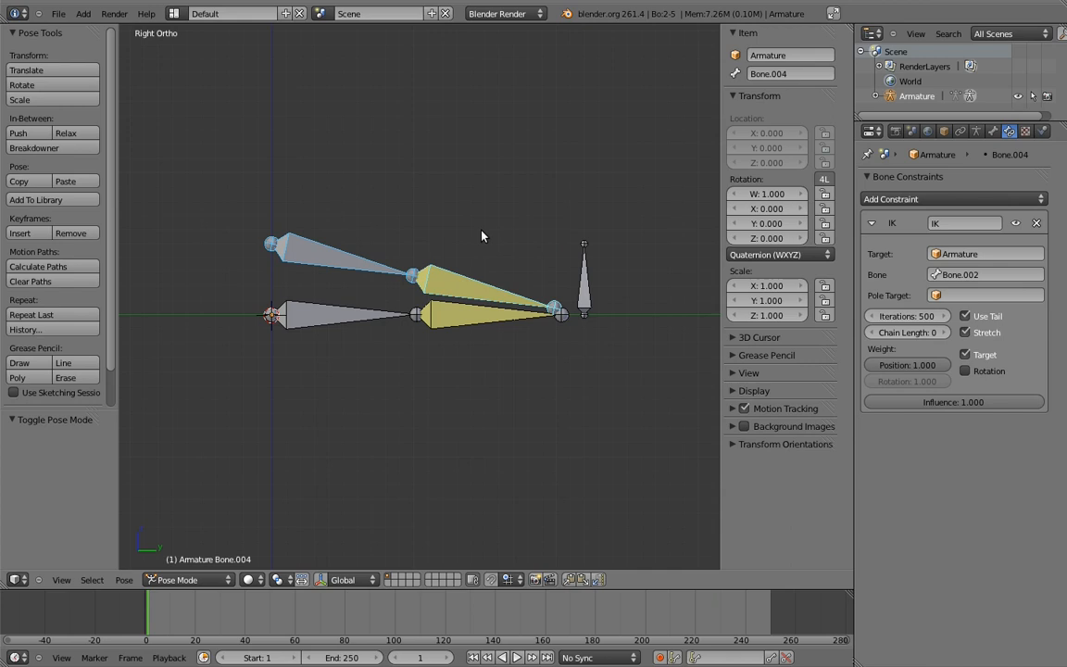
Step: Replace the IK constraint on the original second arm bone with a Copy Rotation constraint targeting its duplicate
{"action": "right_click", "coordinate": [464, 319]}
{"action": "left_click", "coordinate": [1037, 223]}
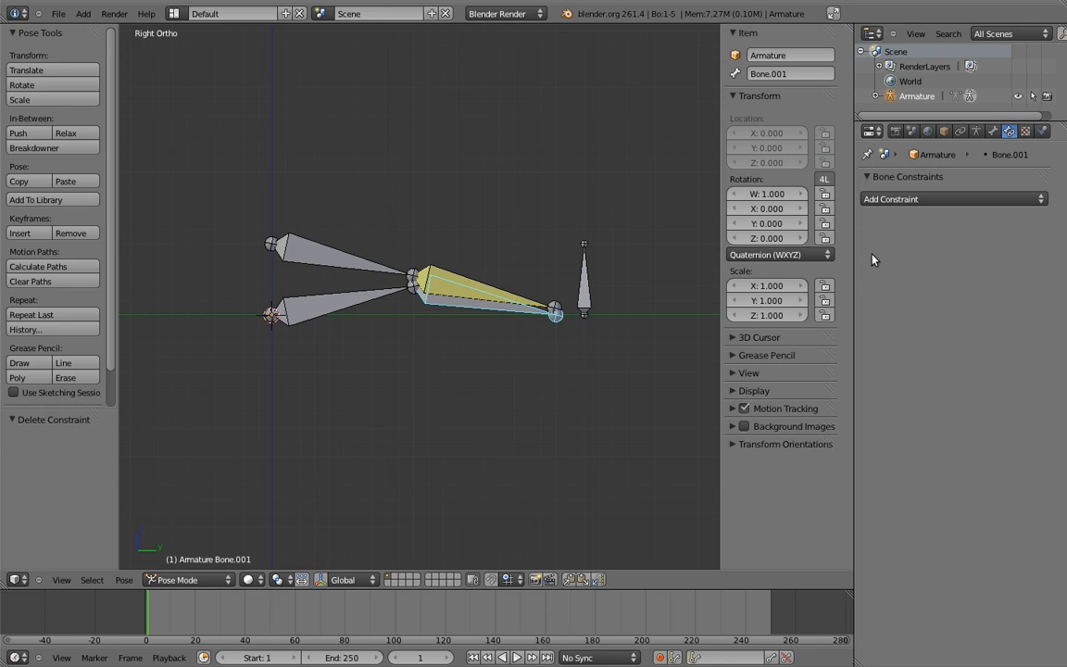
{"action": "right_click", "coordinate": [454, 268]}
{"action": "right_click", "coordinate": [455, 304], "text": "shift"}
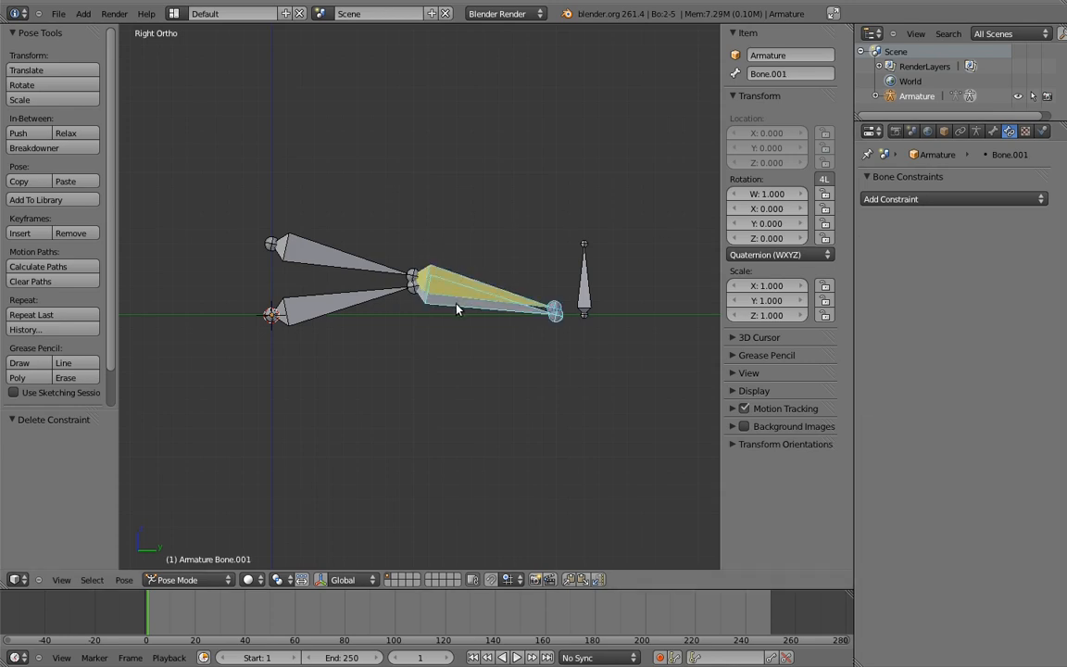
{"action": "key", "text": "ctrl+shift+c"}
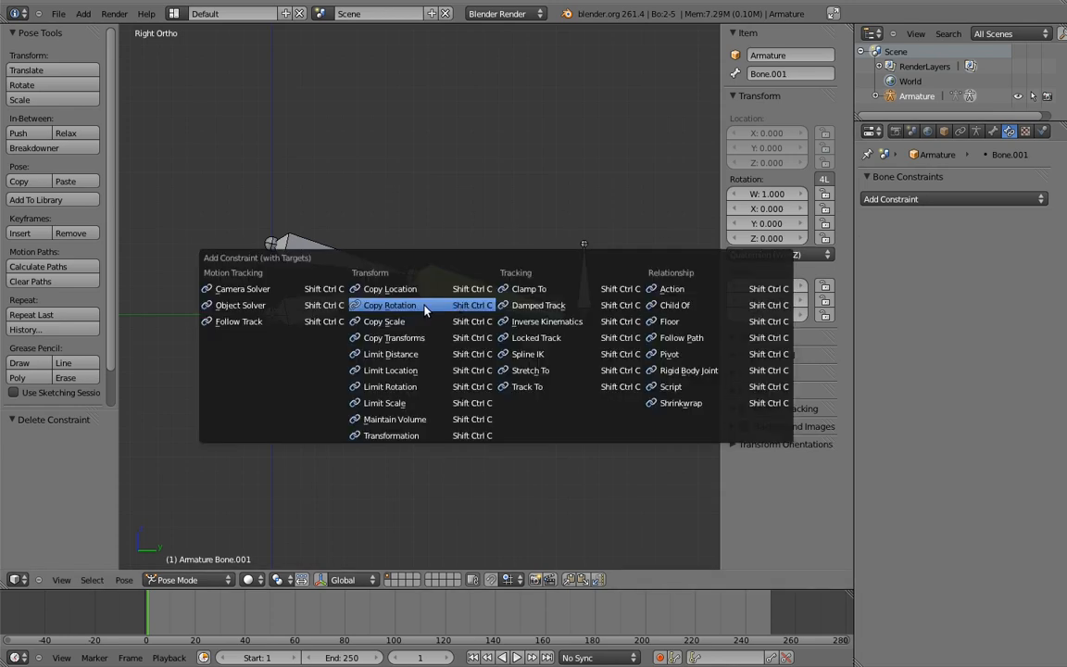
{"action": "left_click", "coordinate": [424, 308]}
Step: Add a Copy Rotation constraint to the original first arm bone, targeting its duplicate above
{"action": "right_click", "coordinate": [319, 228], "text": "shift"}
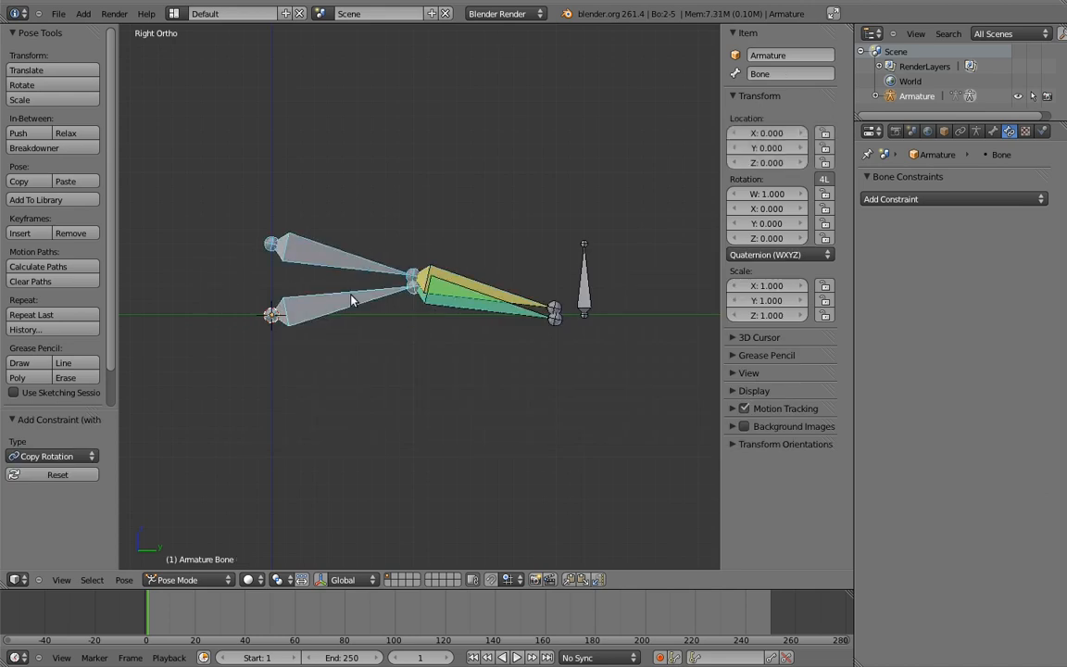
{"action": "key", "text": "ctrl+shift+c"}
{"action": "left_click", "coordinate": [353, 296]}
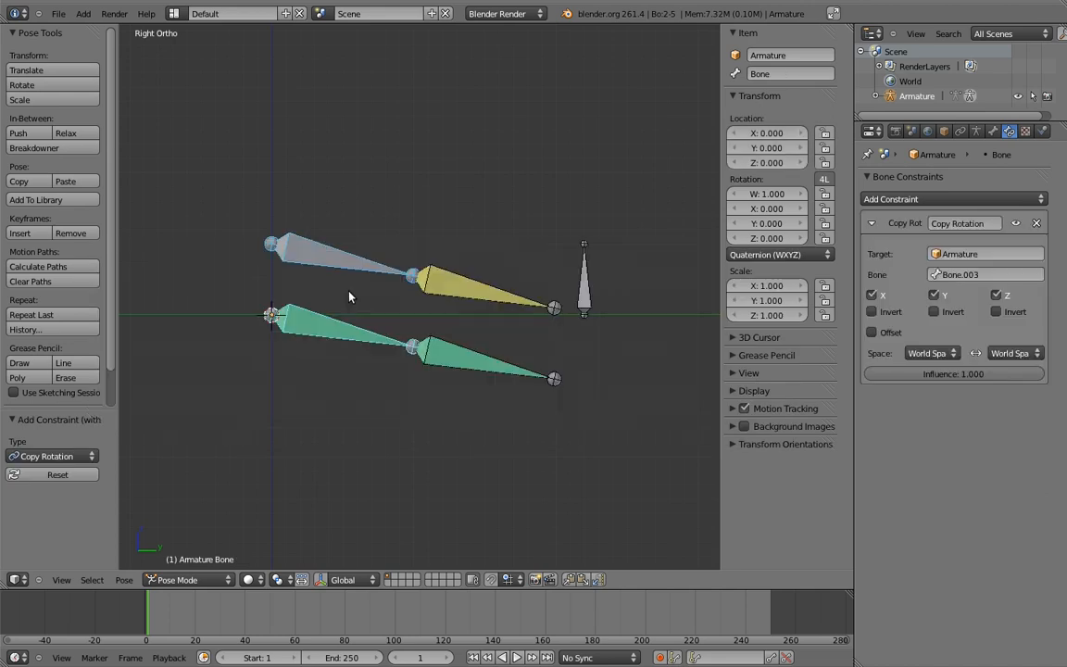
Step: Test the two chains by moving the upright control bone, and cancel the move
{"action": "right_click", "coordinate": [585, 287]}
{"action": "key", "text": "g"}
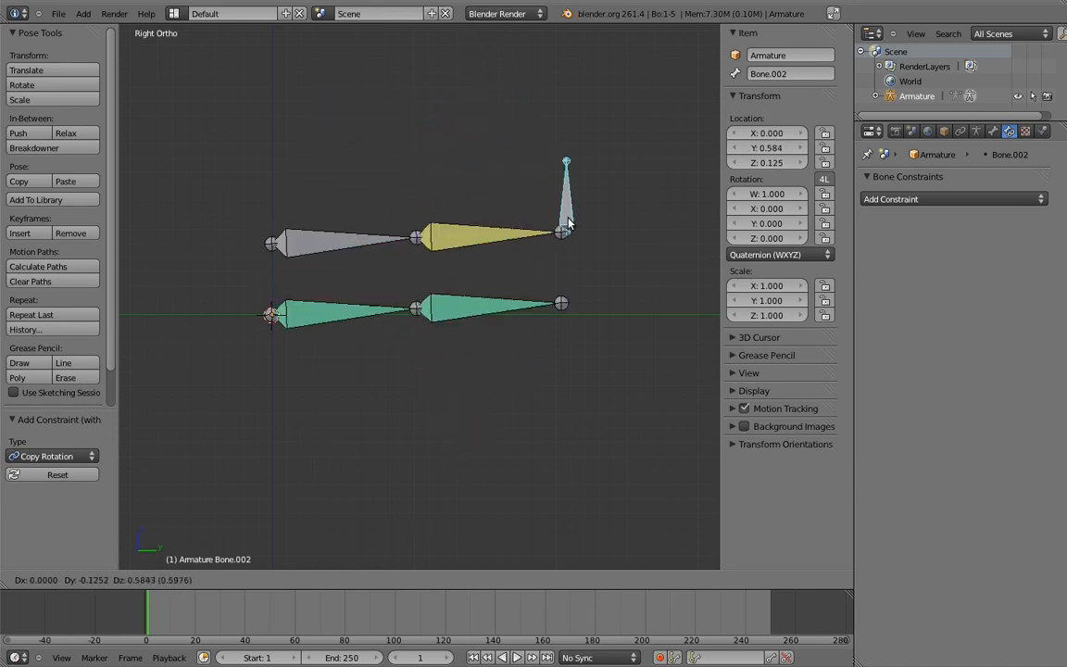
{"action": "right_click", "coordinate": [525, 253]}
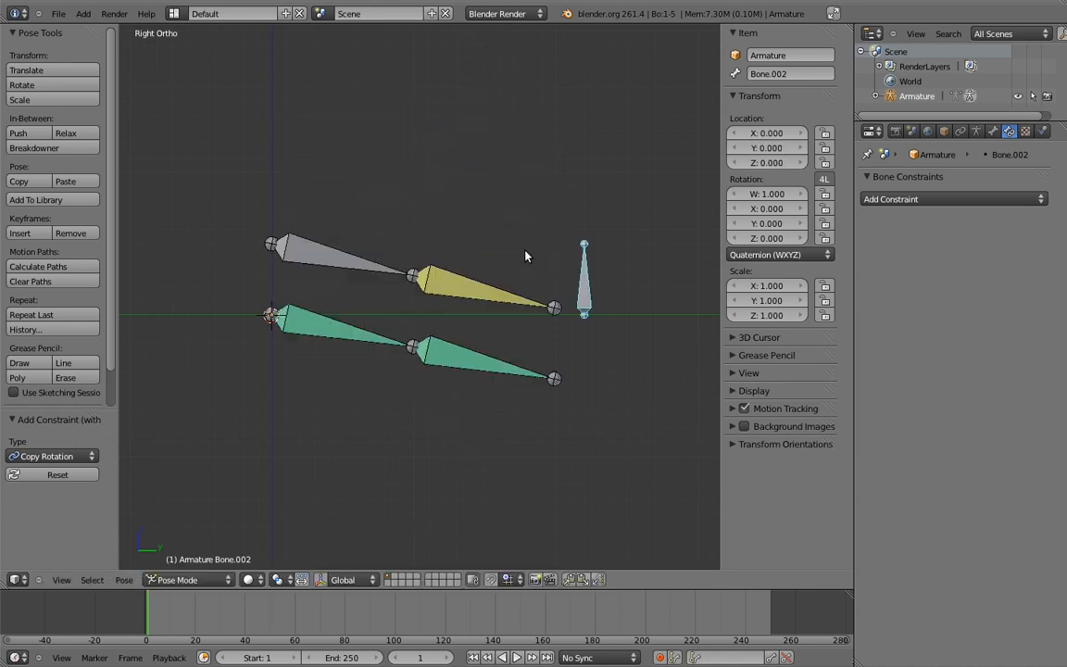
Step: Move the duplicate arm bones -0.5 along Z in Edit Mode so they overlap the original chain
{"action": "key", "text": "Tab"}
{"action": "right_click", "coordinate": [343, 231]}
{"action": "right_click", "coordinate": [464, 225], "text": "shift"}
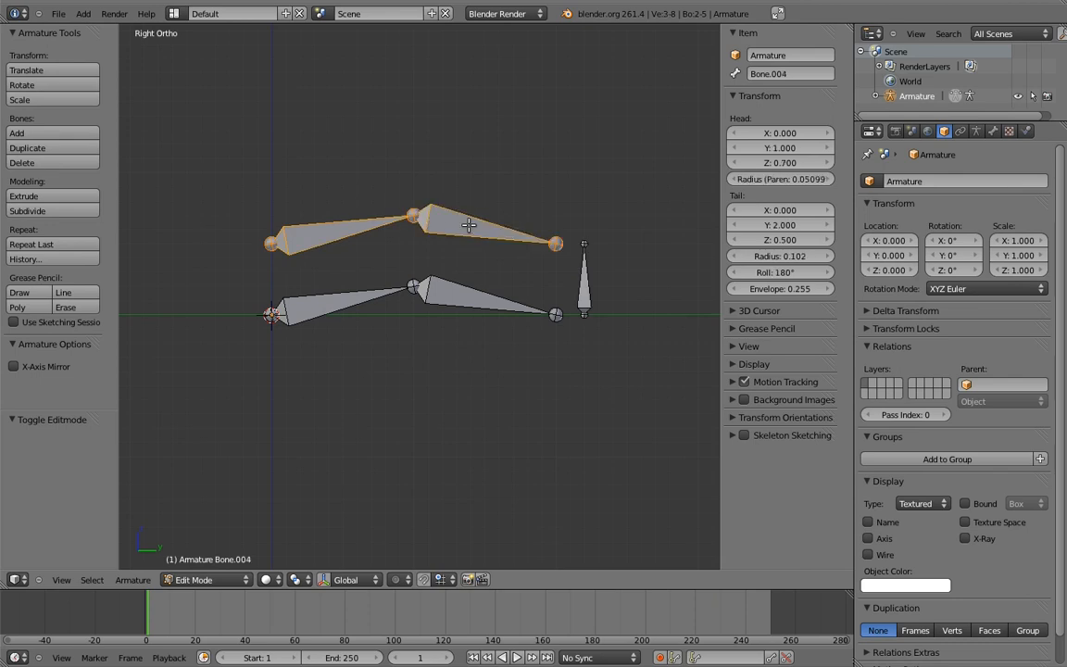
{"action": "key", "text": "g"}
{"action": "key", "text": "z"}
{"action": "left_click", "coordinate": [476, 291]}
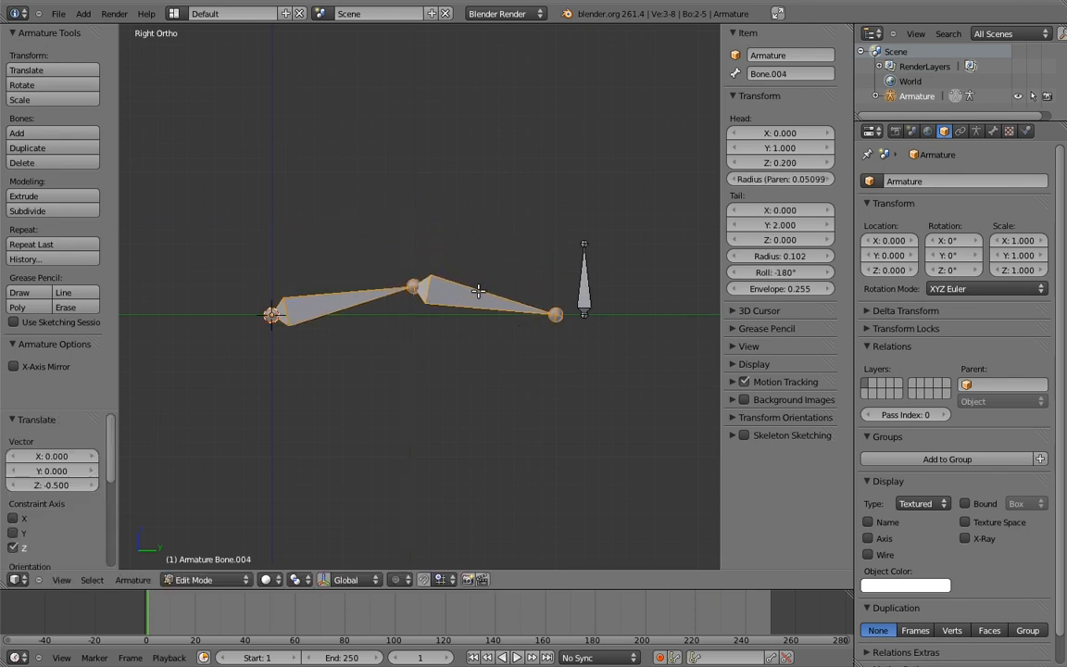
Step: Move the duplicate arm bones to another bone layer and return to Pose Mode
{"action": "key", "text": "m"}
{"action": "key", "text": "a"}
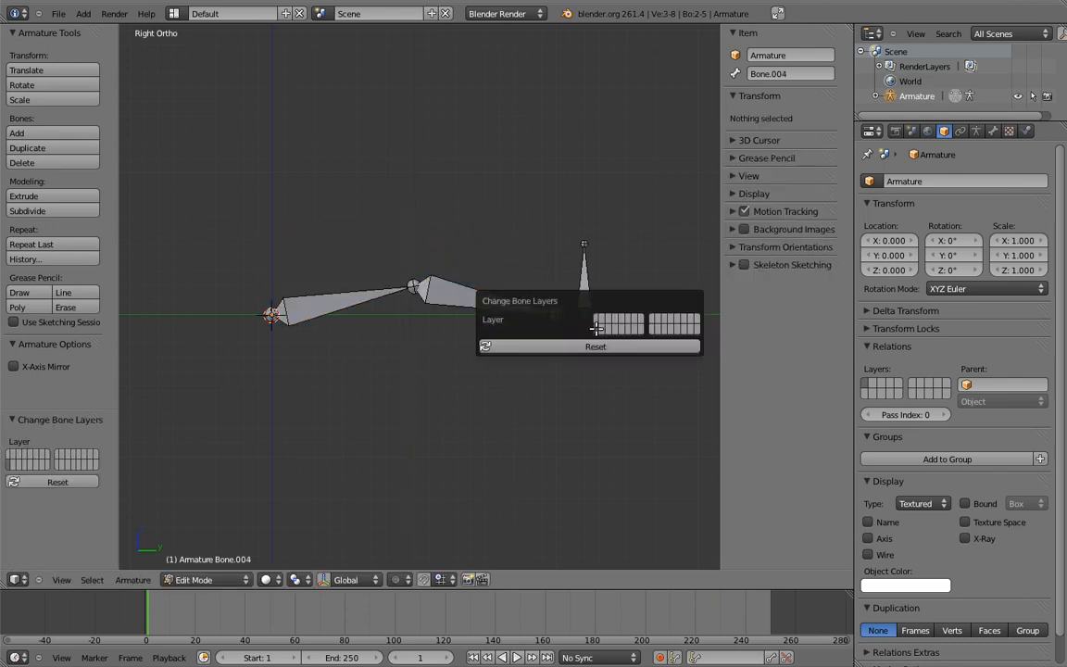
{"action": "key", "text": "ctrl+Tab"}
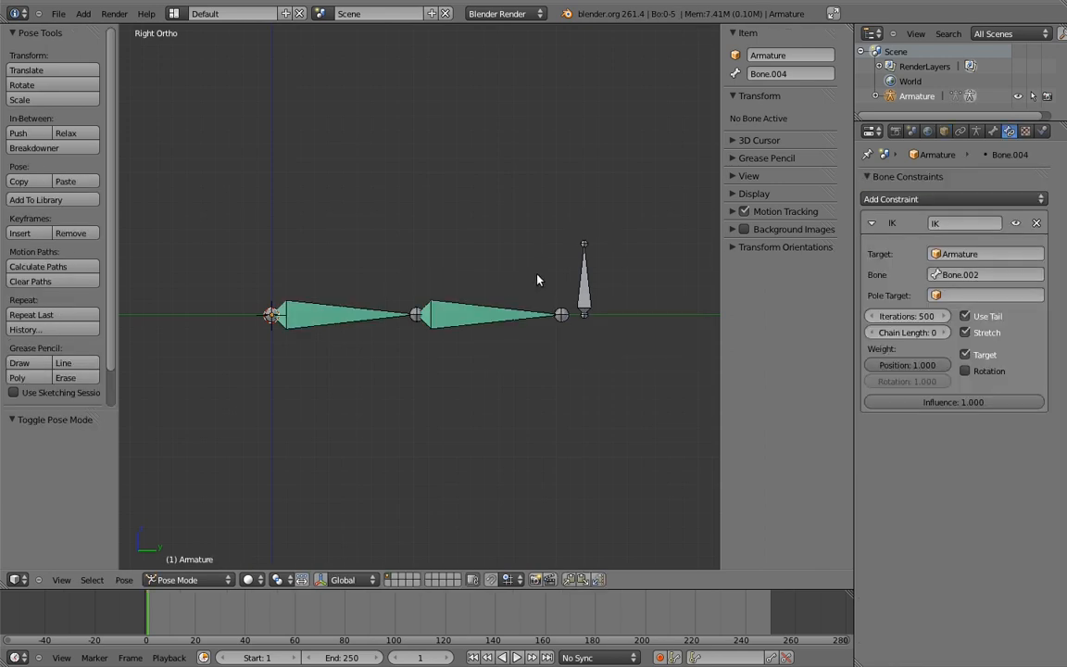
Step: Move the control bone about -1.36 in Y and 1.08 in Z to pose the arm through the hidden IK chain
{"action": "right_click", "coordinate": [600, 276]}
{"action": "key", "text": "g"}
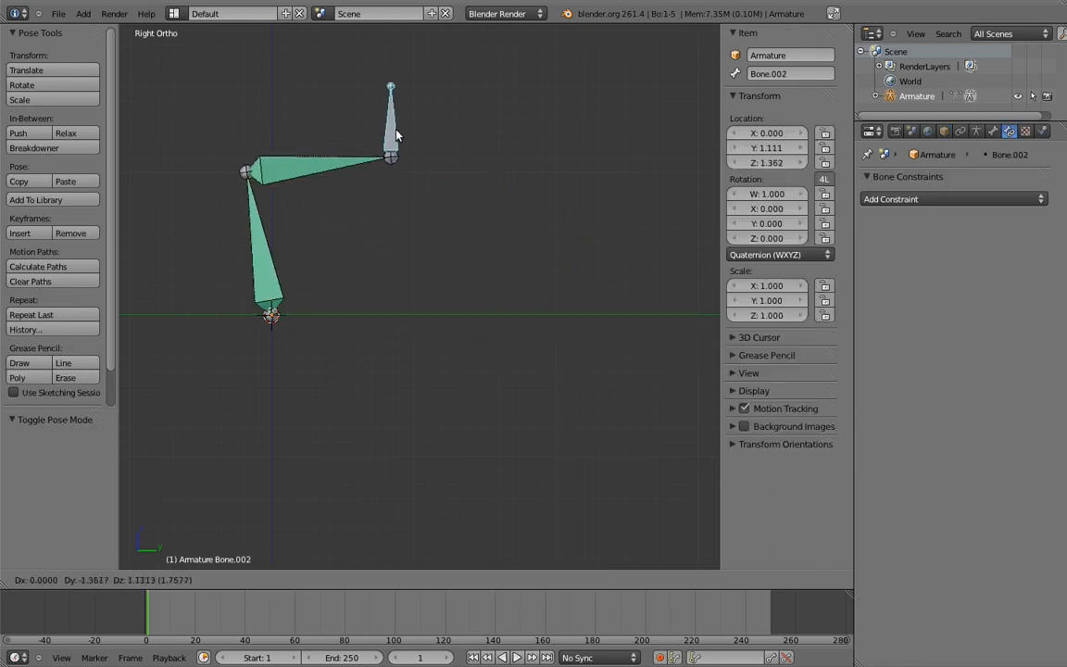
{"action": "left_click", "coordinate": [396, 144]}
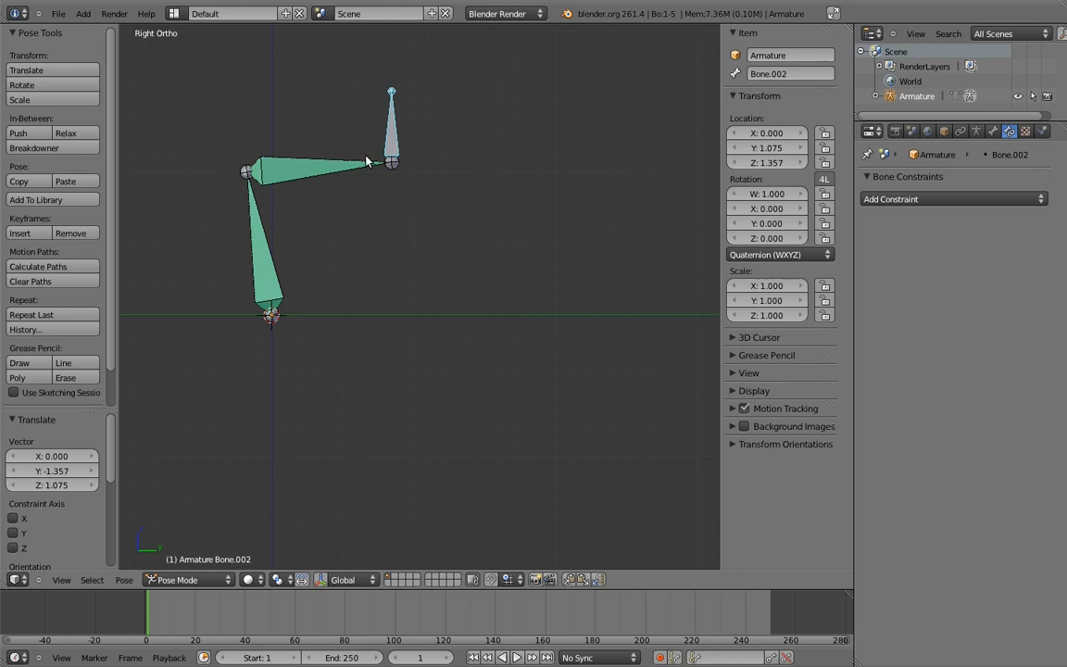
Step: Set the Copy Rotation influence to 0 on both the first and second arm bones
{"action": "right_click", "coordinate": [267, 232]}
{"action": "key", "text": "ctrl+shift+c"}
{"action": "left_click", "coordinate": [268, 243]}
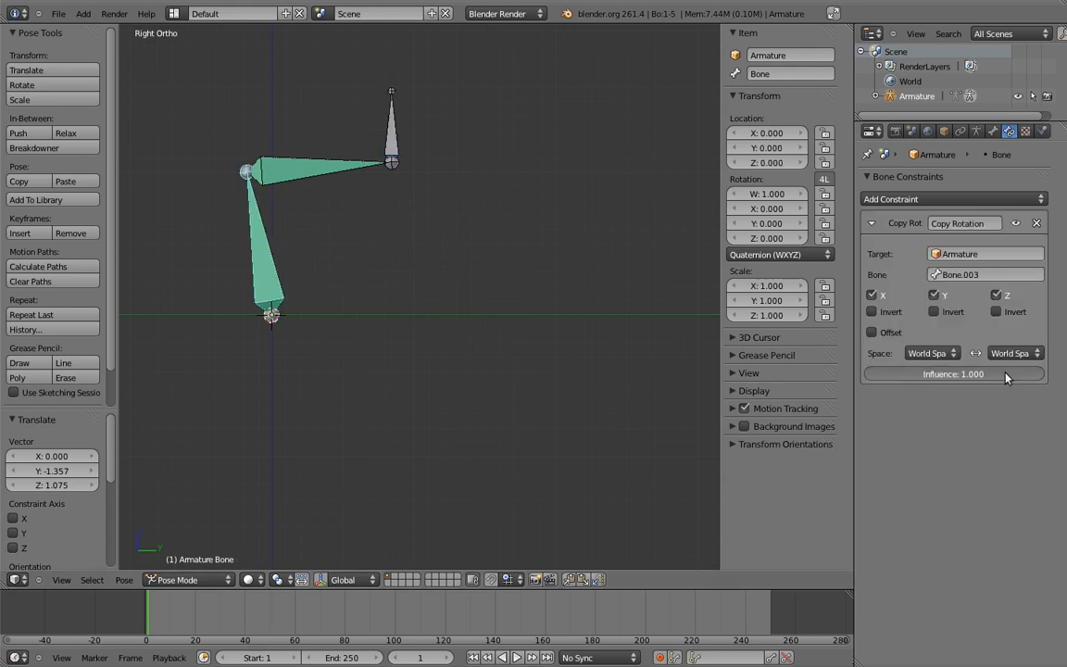
{"action": "right_click", "coordinate": [552, 274]}
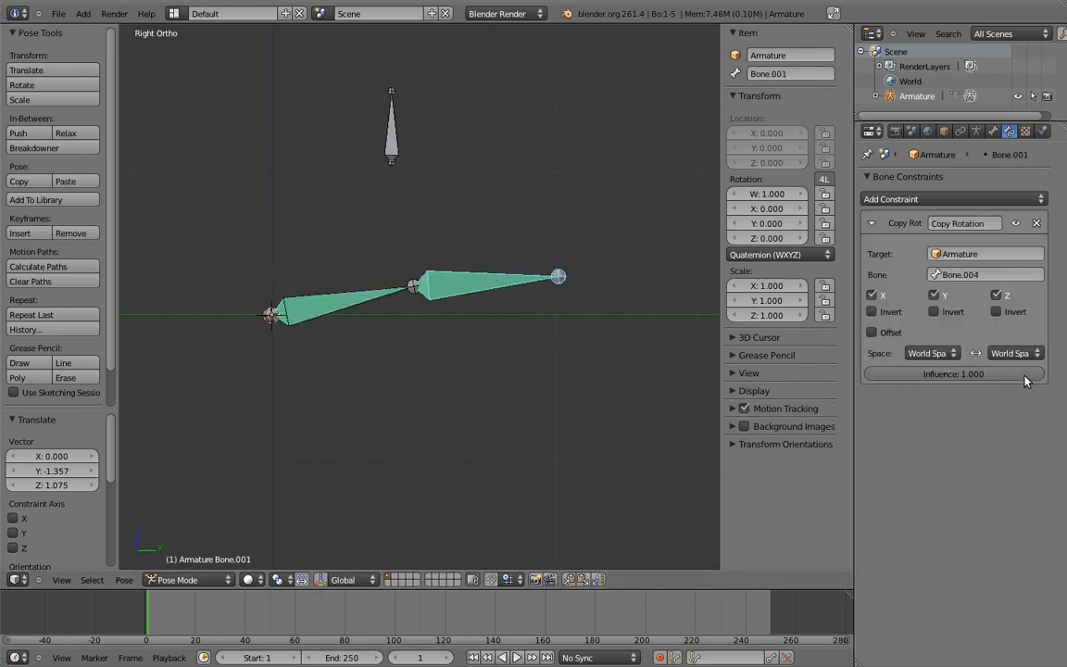
{"action": "left_click_drag", "start_coordinate": [1022, 376], "coordinate": [838, 370]}
Step: Pose the arm in FK by rotating the first bone downward and the second bone by about -123°
{"action": "right_click", "coordinate": [398, 280]}
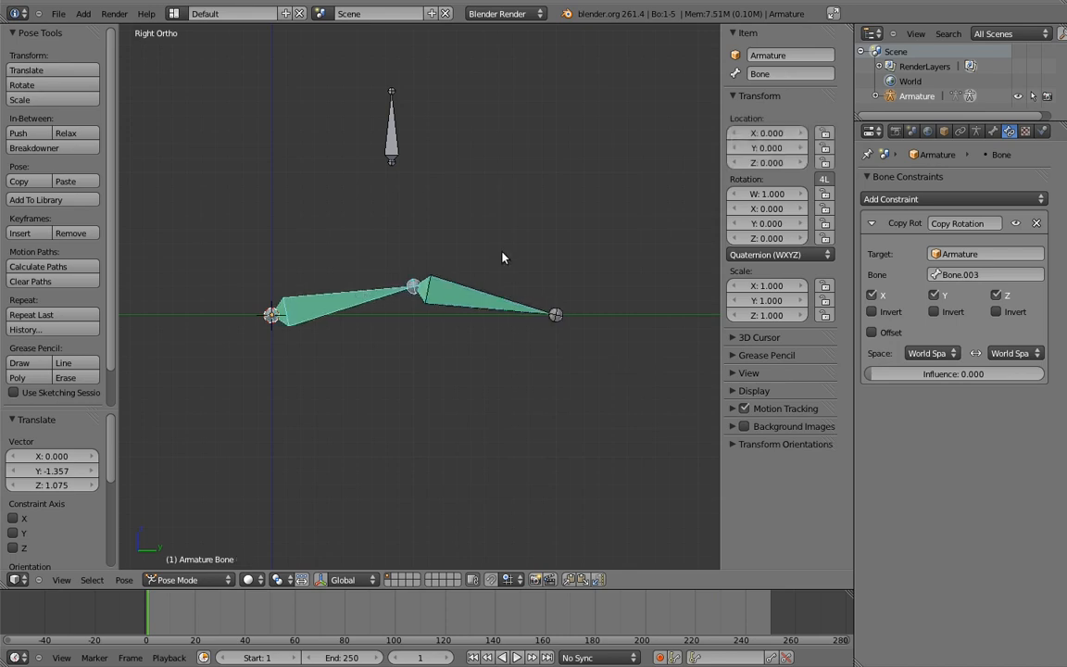
{"action": "key", "text": "r"}
{"action": "left_click", "coordinate": [364, 441]}
{"action": "right_click", "coordinate": [367, 442]}
{"action": "key", "text": "r"}
{"action": "left_click", "coordinate": [445, 280]}
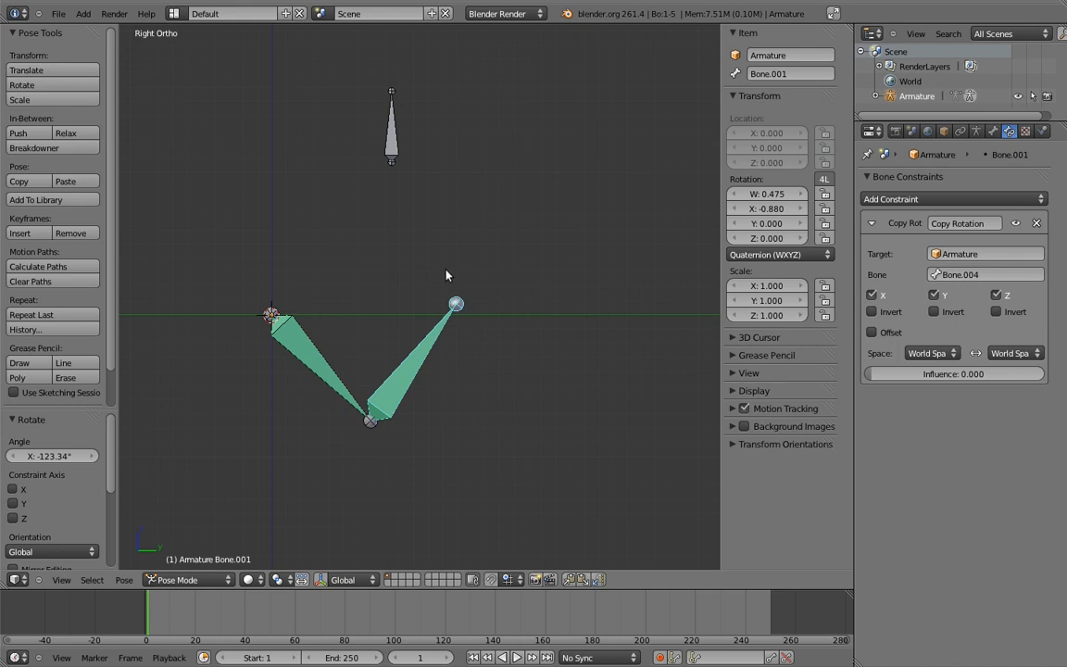
Step: Set the Copy Rotation influence to 1 on both visible arm bones
{"action": "left_click_drag", "start_coordinate": [889, 374], "coordinate": [1037, 374]}
{"action": "right_click", "coordinate": [326, 387]}
{"action": "left_click_drag", "start_coordinate": [871, 374], "coordinate": [1042, 374]}
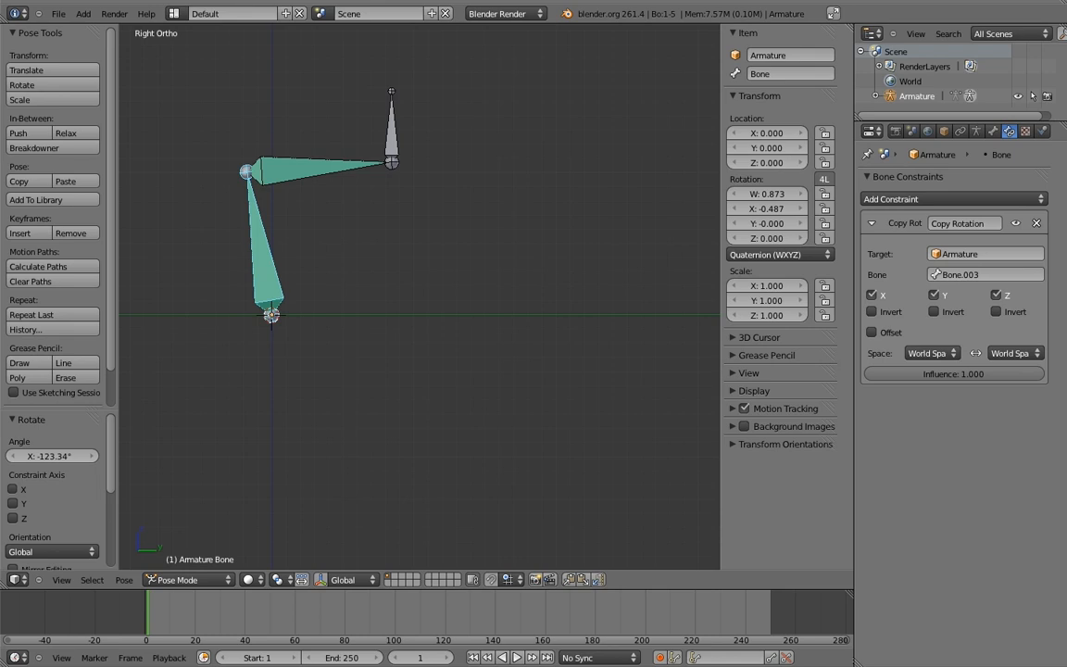
Step: Clear the rotation, scale and location of all visible bones, and deselect them
{"action": "key", "text": "ctrl+z"}
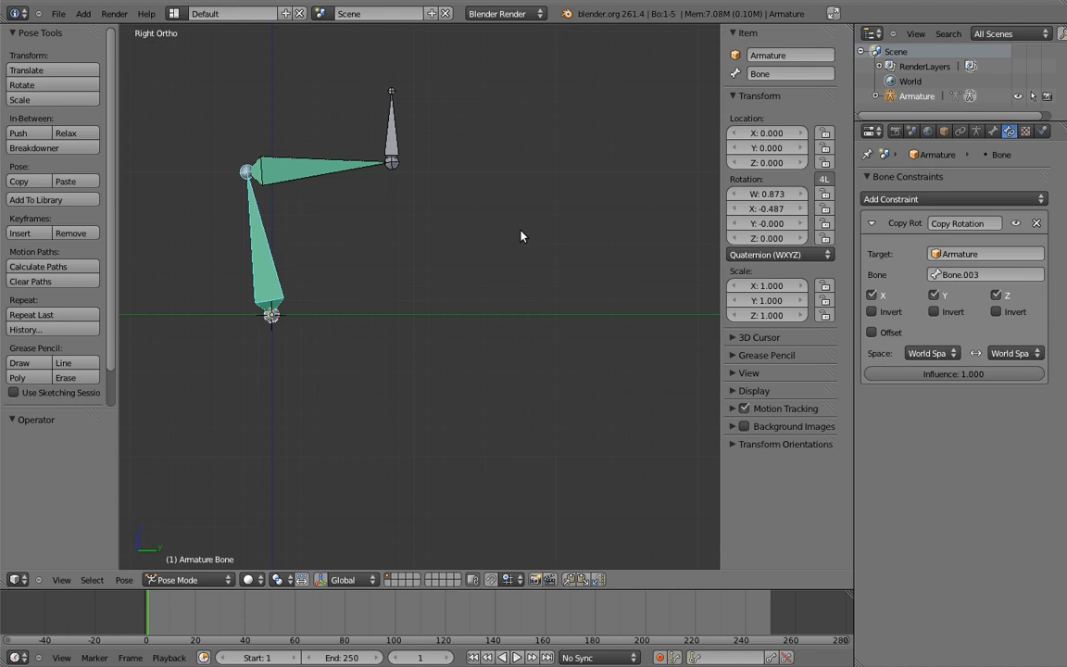
{"action": "key", "text": "a"}
{"action": "key", "text": "a"}
{"action": "key", "text": "alt+r"}
{"action": "key", "text": "alt+s"}
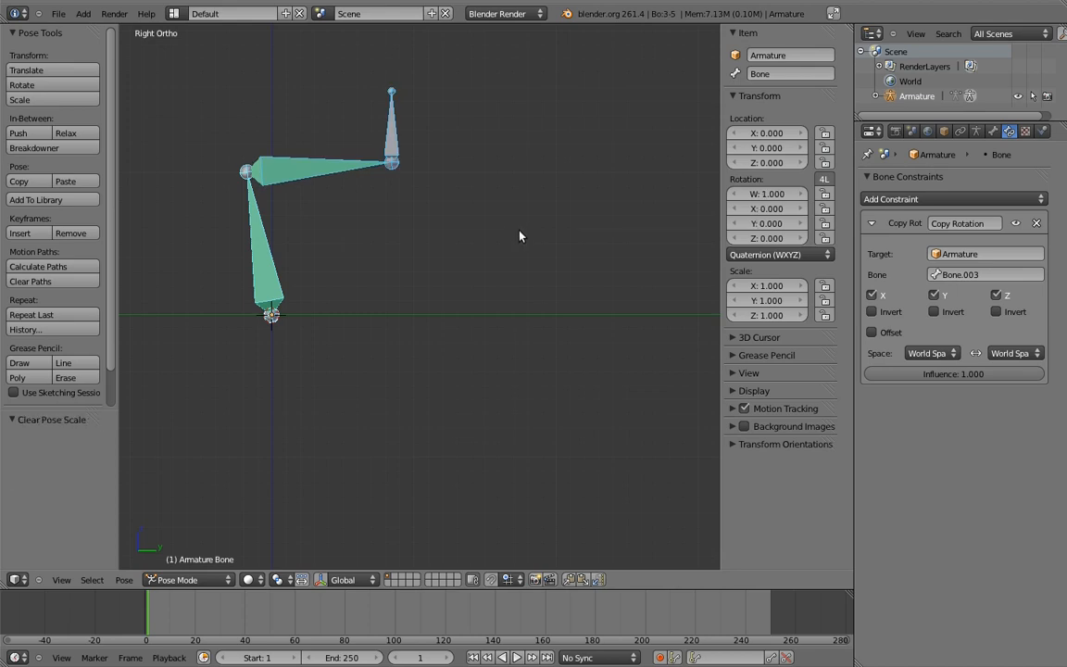
{"action": "key", "text": "alt+r"}
{"action": "key", "text": "a"}
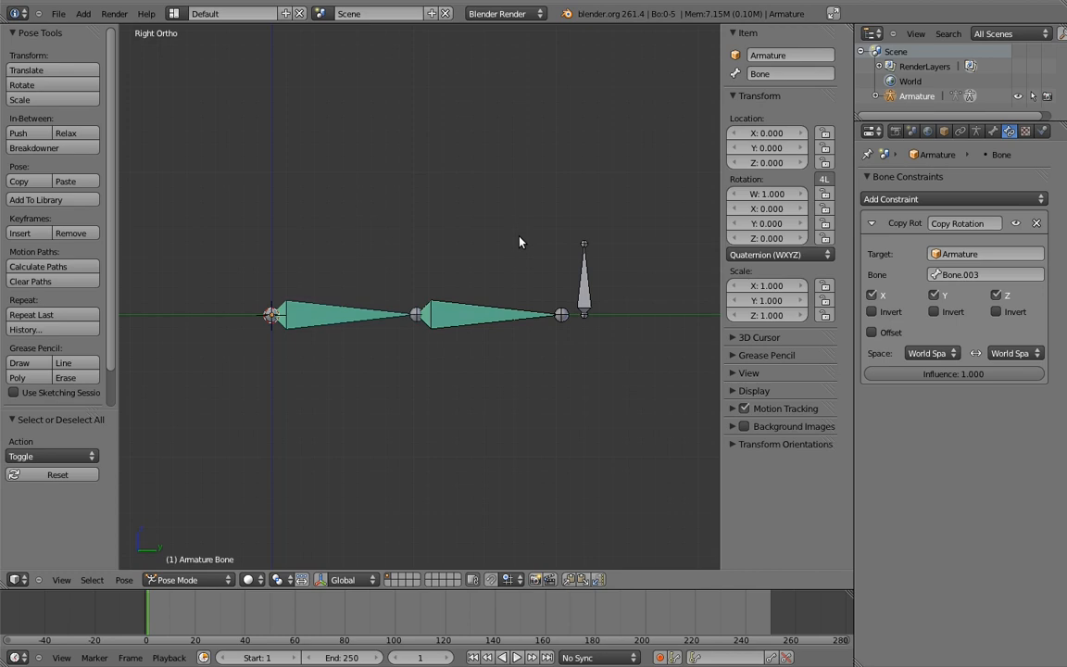
Step: In Edit Mode, lay the upright IK control bone flat along the Y axis by moving its tip 0.5 in Y and -0.5 in Z
{"action": "key", "text": "Tab"}
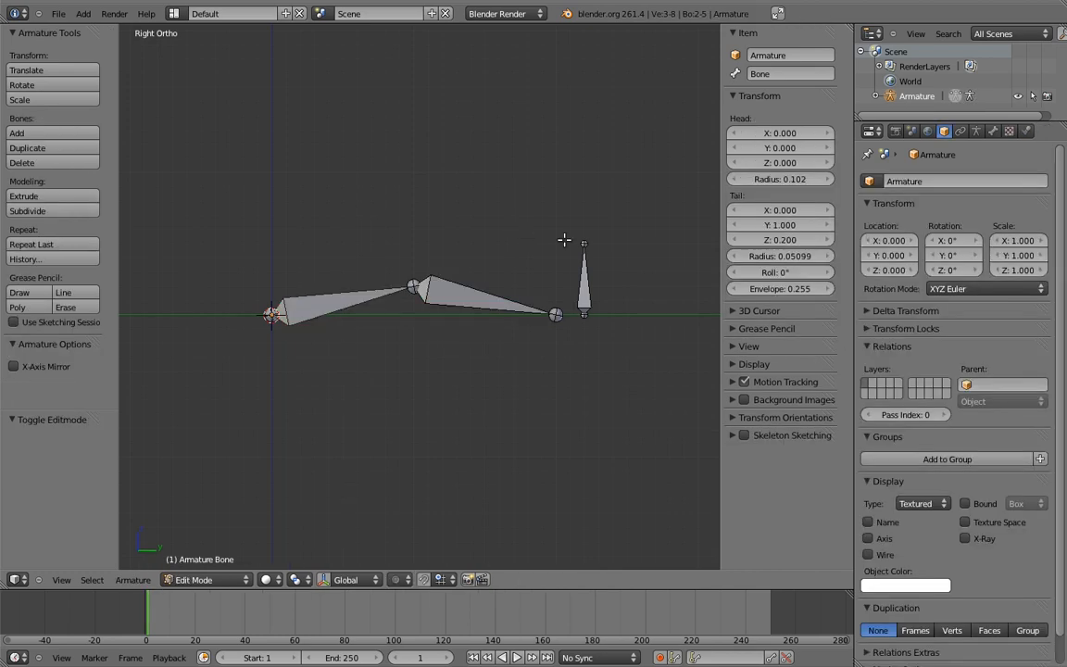
{"action": "right_click", "coordinate": [586, 241]}
{"action": "key", "text": "g"}
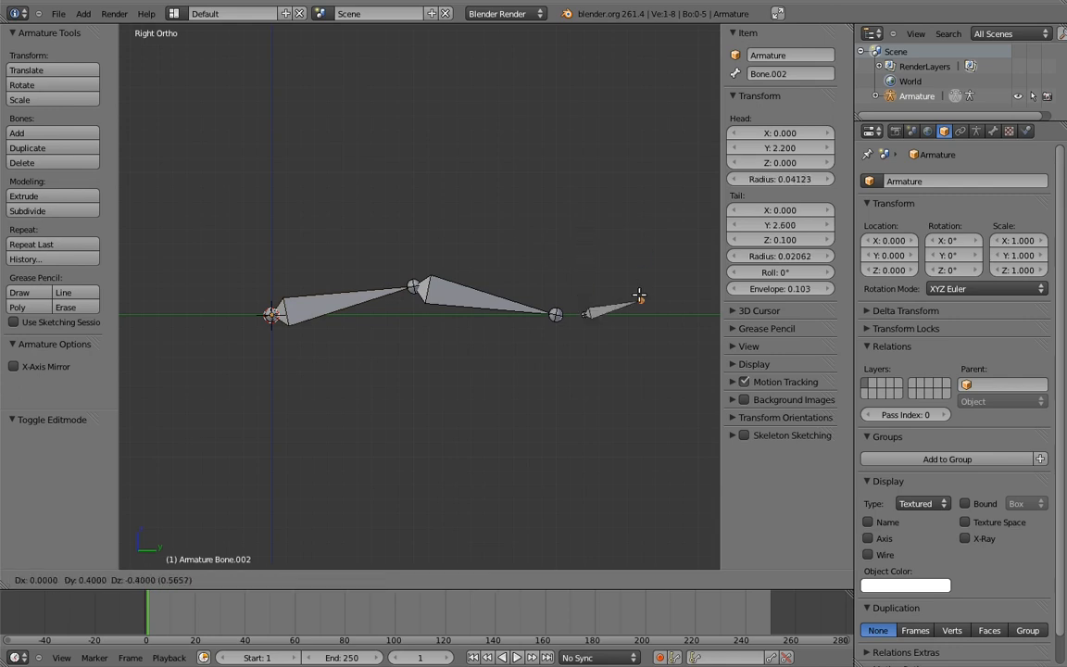
{"action": "left_click", "coordinate": [655, 304]}
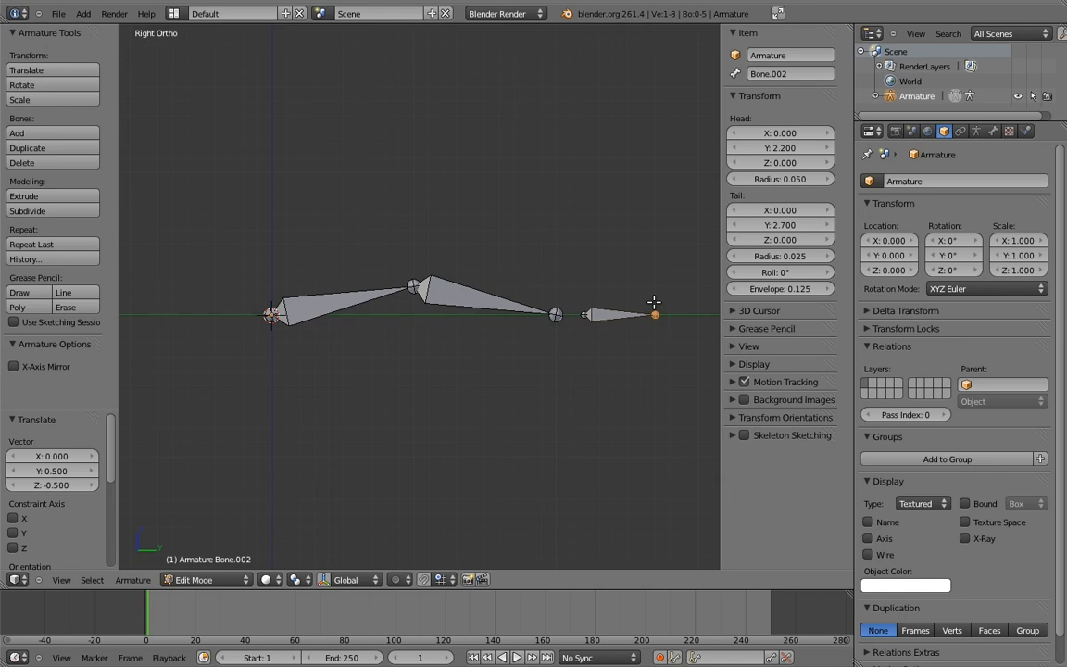
Step: Duplicate the IK control bone and move the copy -0.2 along Y to the end of the arm as a hand bone
{"action": "right_click", "coordinate": [622, 317]}
{"action": "key", "text": "shift+d"}
{"action": "key", "text": "y"}
{"action": "left_click", "coordinate": [617, 290]}
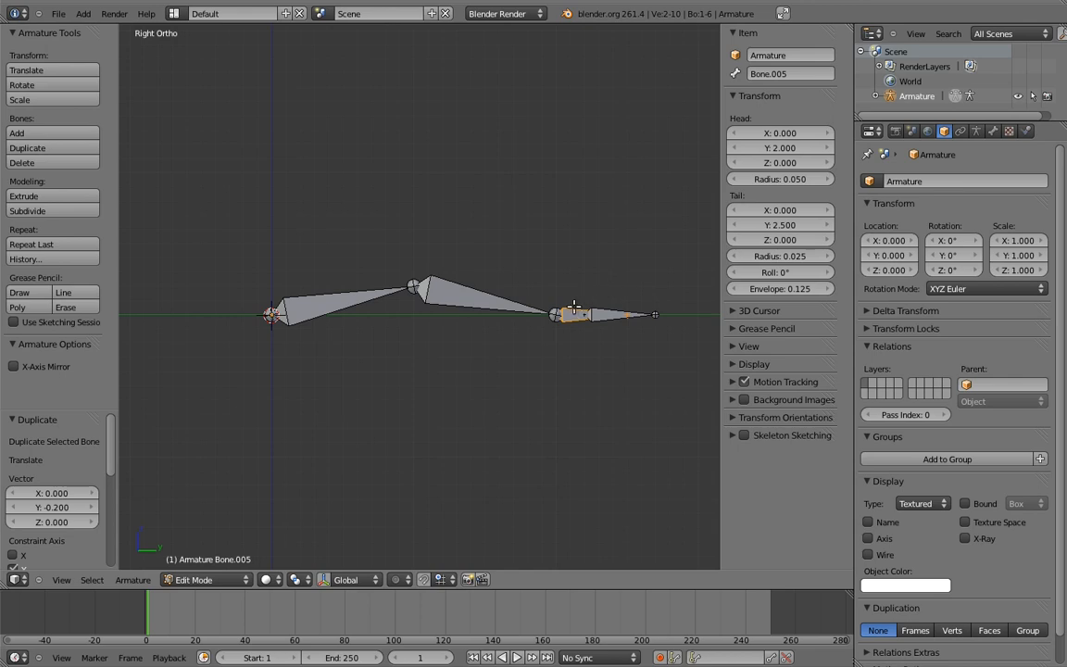
Step: Parent the hand bone to the second arm bone with the Connected option
{"action": "right_click", "coordinate": [523, 298], "text": "shift"}
{"action": "key", "text": "ctrl+p"}
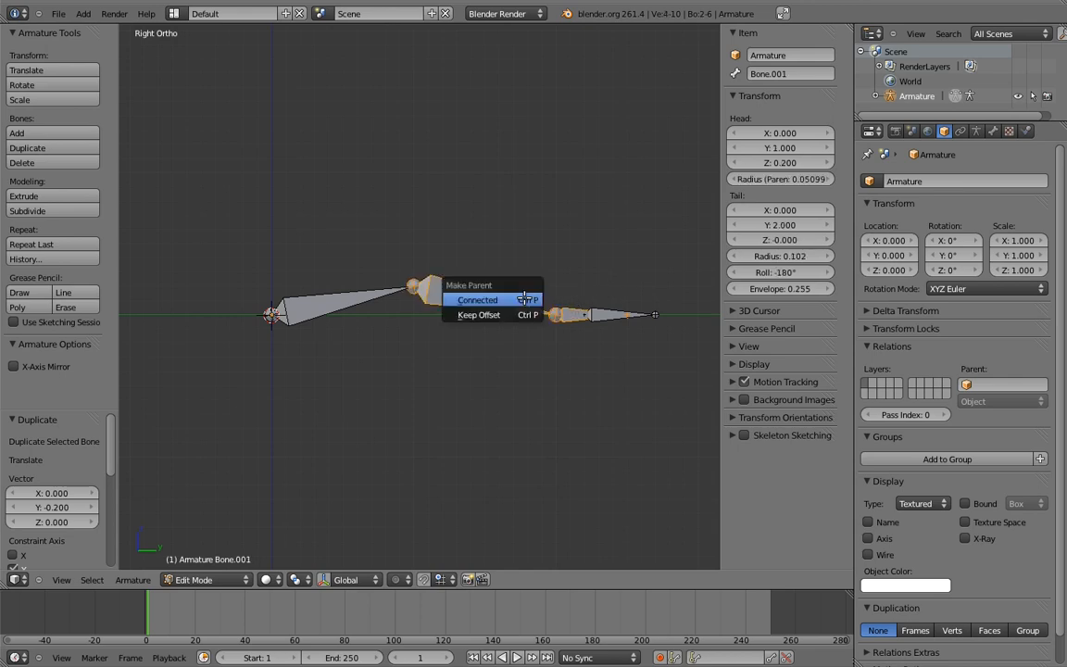
{"action": "left_click", "coordinate": [515, 300]}
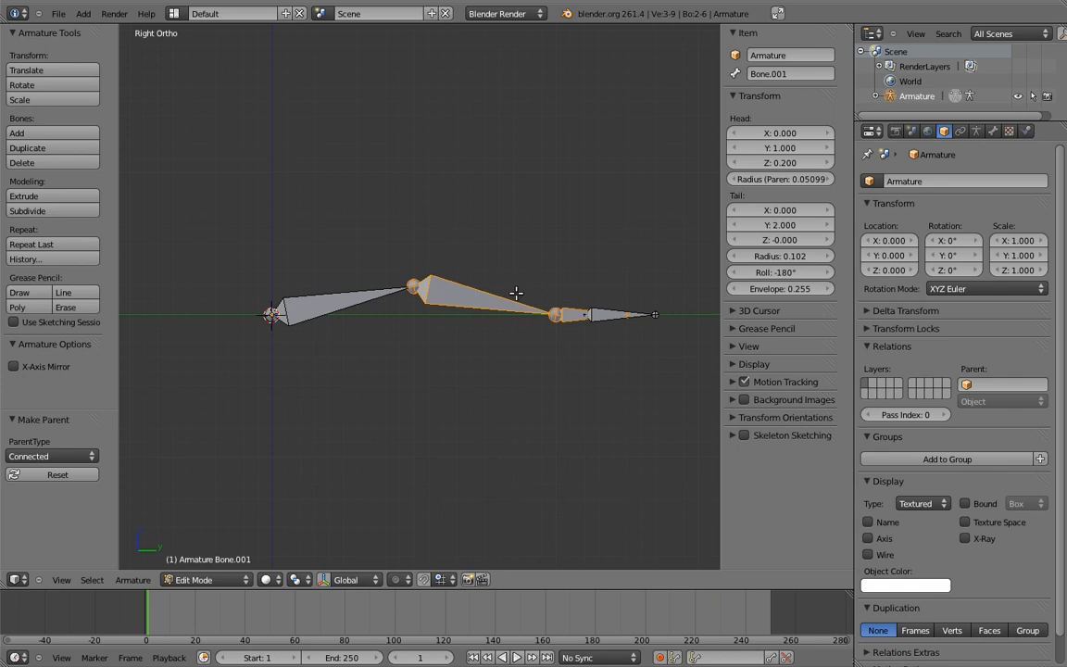
Step: In Pose Mode, add a Copy Rotation constraint to the hand bone, targeting the IK control bone
{"action": "key", "text": "ctrl+Tab"}
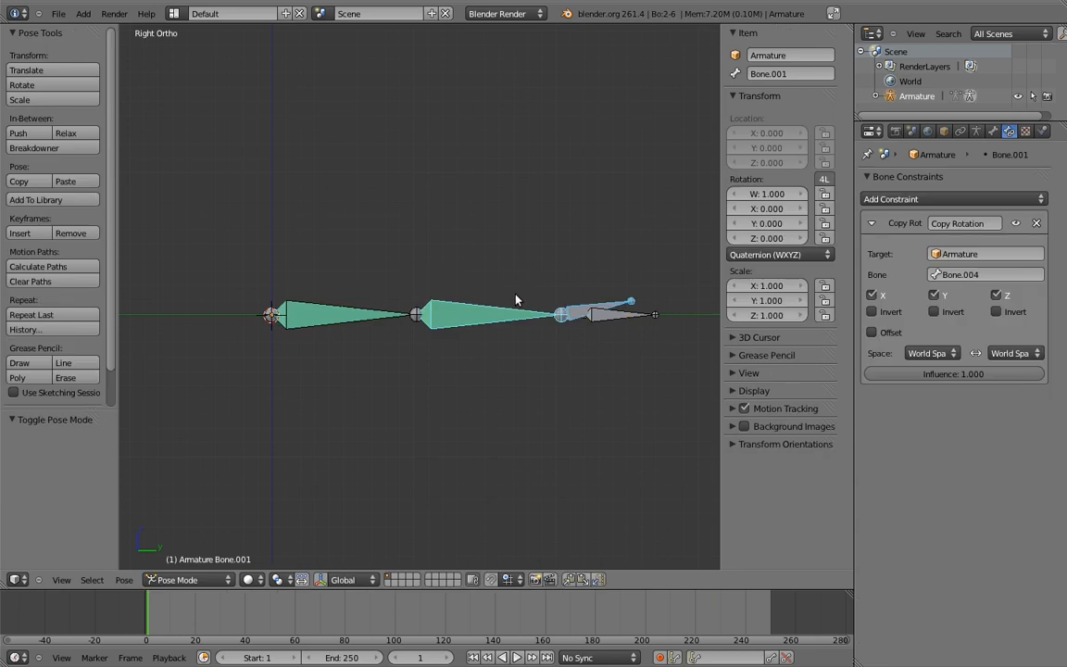
{"action": "right_click", "coordinate": [623, 306], "text": "shift"}
{"action": "key", "text": "shift+ctrl+c"}
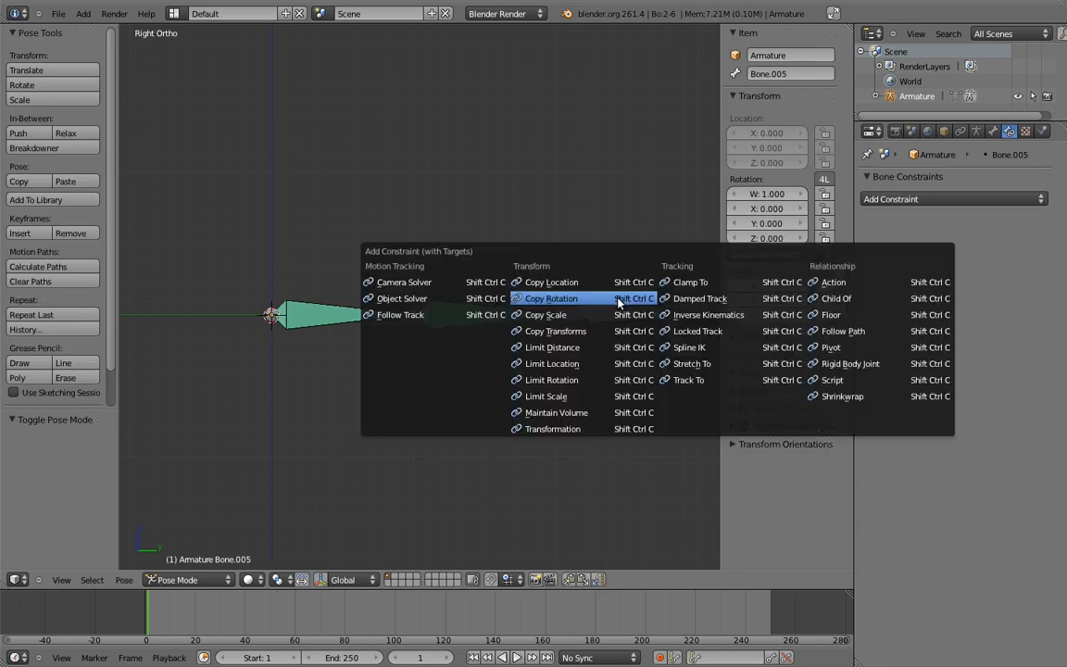
{"action": "left_click", "coordinate": [596, 299]}
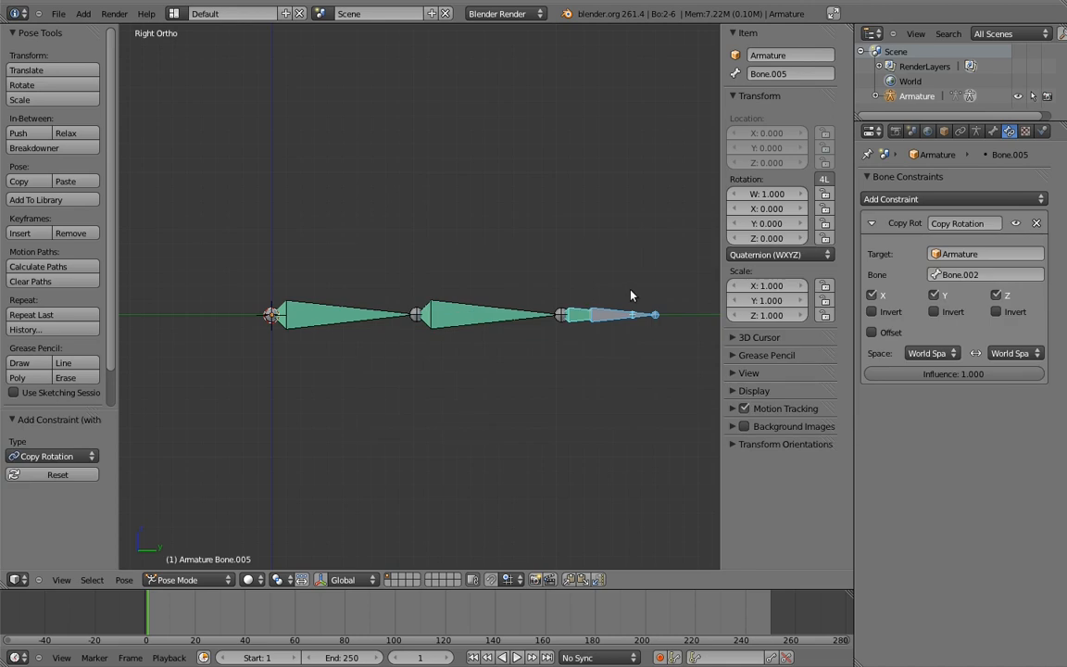
Step: Pose the arm in IK by moving the control bone, rotating it about -105°, and moving it again about 0.86 along Y
{"action": "right_click", "coordinate": [637, 318]}
{"action": "key", "text": "g"}
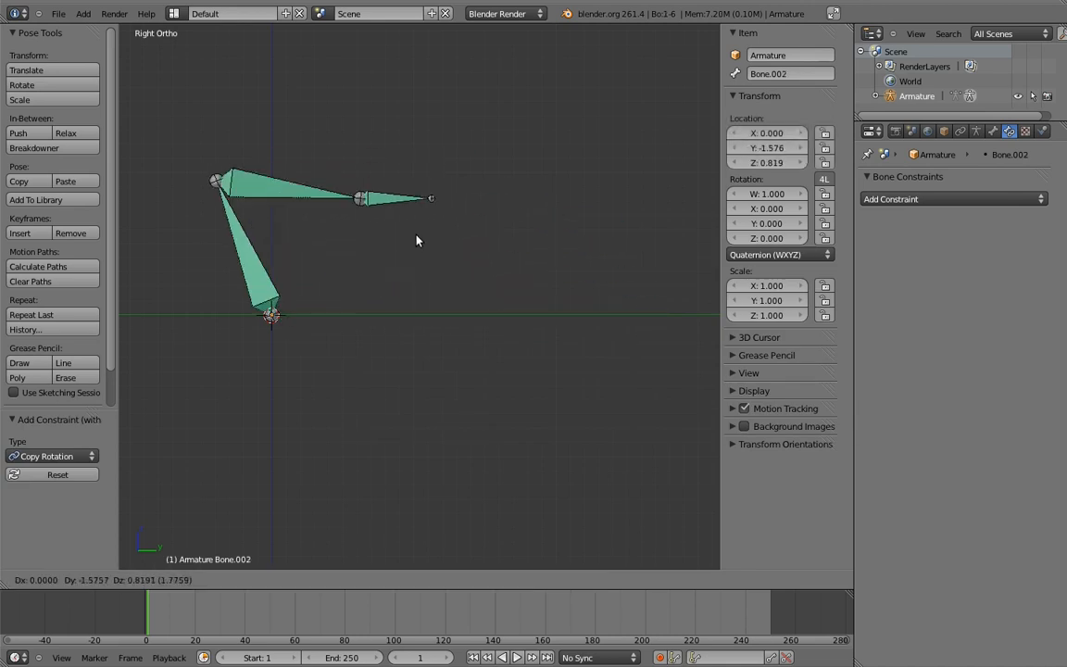
{"action": "left_click", "coordinate": [373, 236]}
{"action": "key", "text": "r"}
{"action": "left_click", "coordinate": [310, 227]}
{"action": "key", "text": "g"}
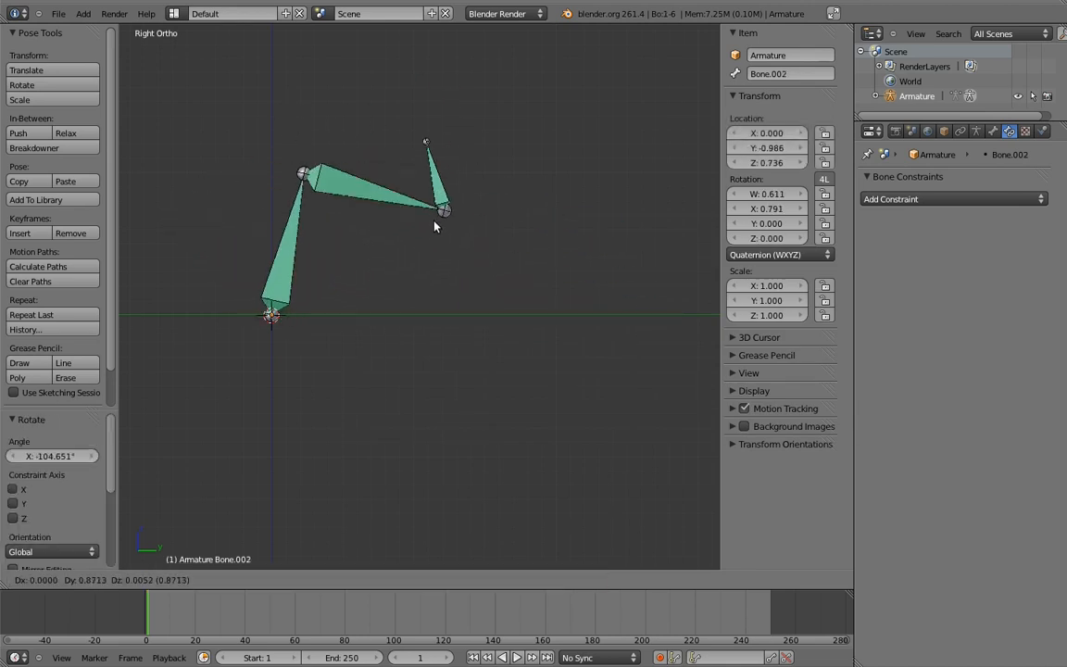
{"action": "left_click", "coordinate": [435, 213]}
Step: Set the Copy Rotation influence to 0 on the first arm bone, the second arm bone and the hand bone
{"action": "right_click", "coordinate": [292, 240]}
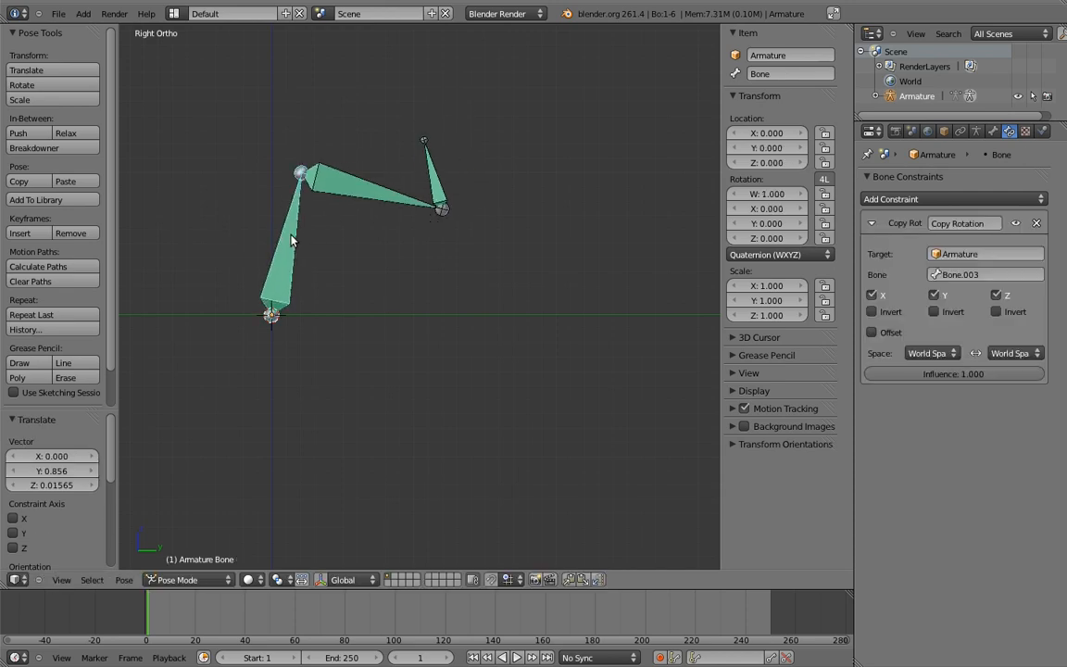
{"action": "left_click", "coordinate": [890, 331]}
{"action": "right_click", "coordinate": [497, 310]}
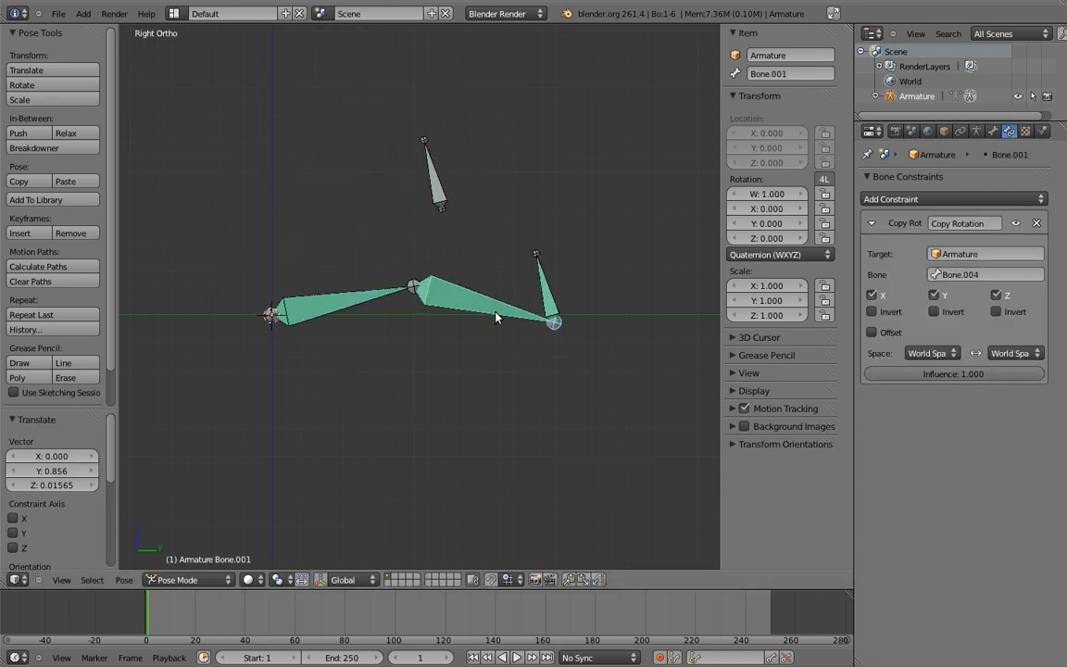
{"action": "left_click_drag", "start_coordinate": [1017, 378], "coordinate": [762, 369]}
{"action": "right_click", "coordinate": [548, 295]}
{"action": "left_click_drag", "start_coordinate": [968, 367], "coordinate": [798, 366]}
Step: Pose the arm in FK by rotating the first bone downward, the second bone back under it, and the hand bone about -96°
{"action": "right_click", "coordinate": [393, 292]}
{"action": "key", "text": "r"}
{"action": "left_click", "coordinate": [449, 428]}
{"action": "right_click", "coordinate": [448, 454]}
{"action": "key", "text": "r"}
{"action": "left_click", "coordinate": [334, 476]}
{"action": "right_click", "coordinate": [347, 551]}
{"action": "key", "text": "r"}
{"action": "left_click", "coordinate": [422, 505]}
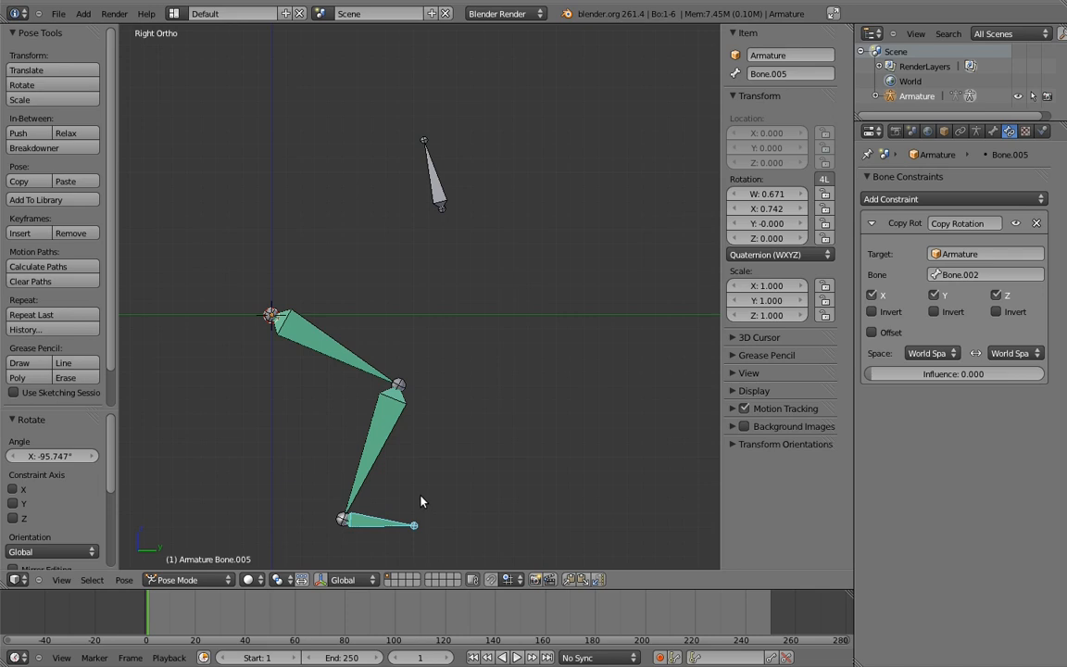
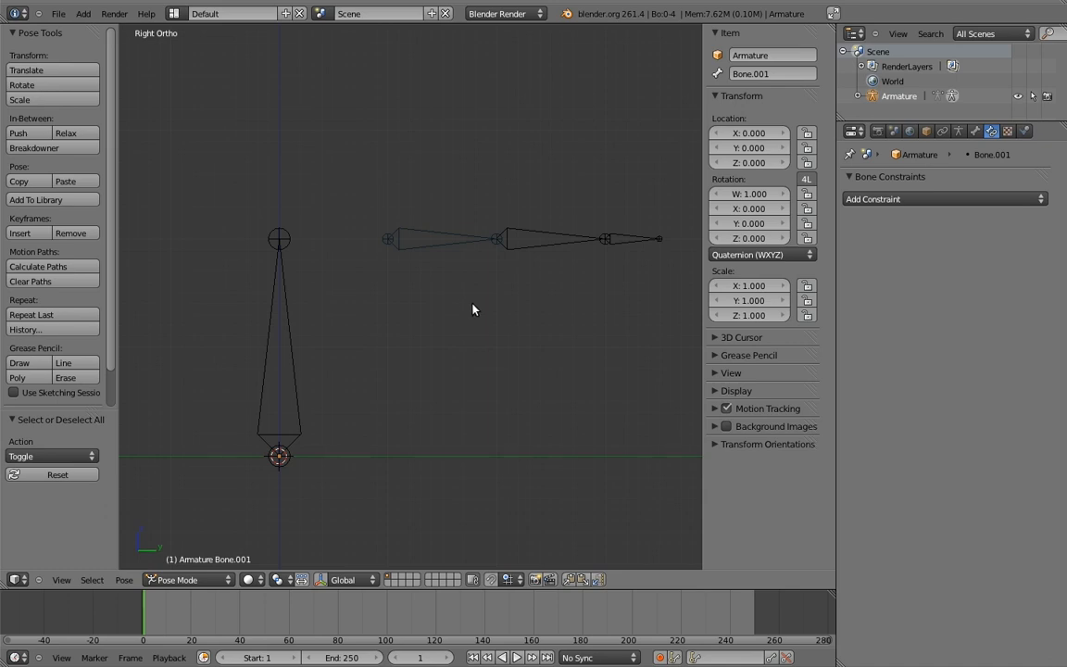
Step: Add a Copy Location constraint to the first arm bone, targeting the large upright bone
{"action": "left_click", "coordinate": [266, 287]}
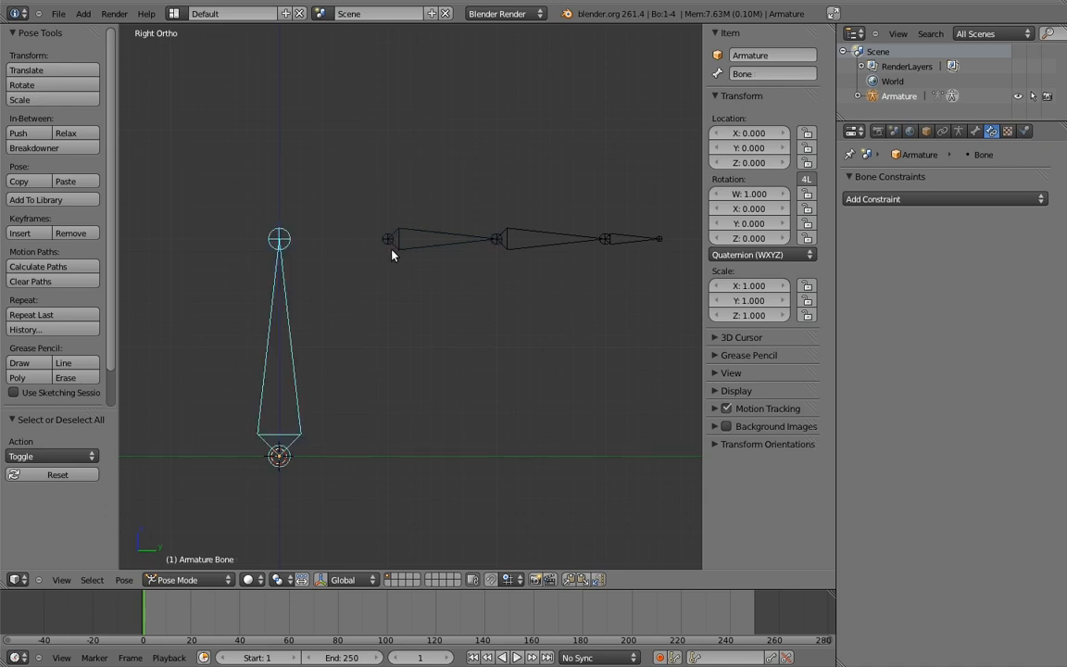
{"action": "left_click", "coordinate": [424, 238], "text": "shift"}
{"action": "key", "text": "shift+ctrl+c"}
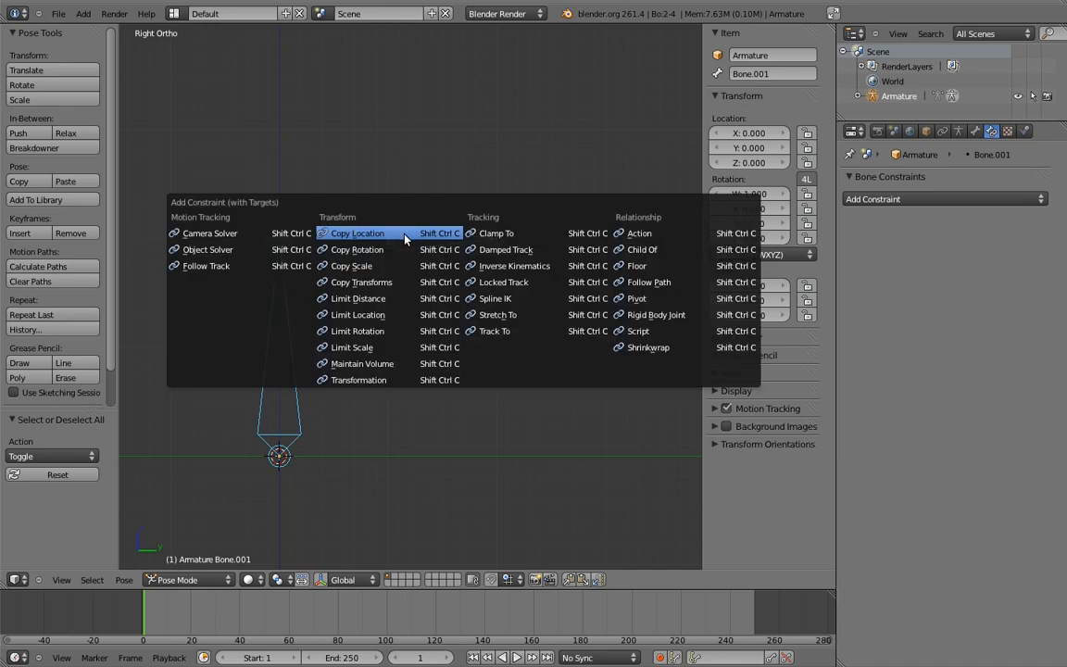
{"action": "left_click", "coordinate": [405, 234]}
Step: Test the constraint by moving the upright bone about 0.73 in Y and 1.42 in Z, try rotating it, and clear its location
{"action": "right_click", "coordinate": [271, 293]}
{"action": "key", "text": "g"}
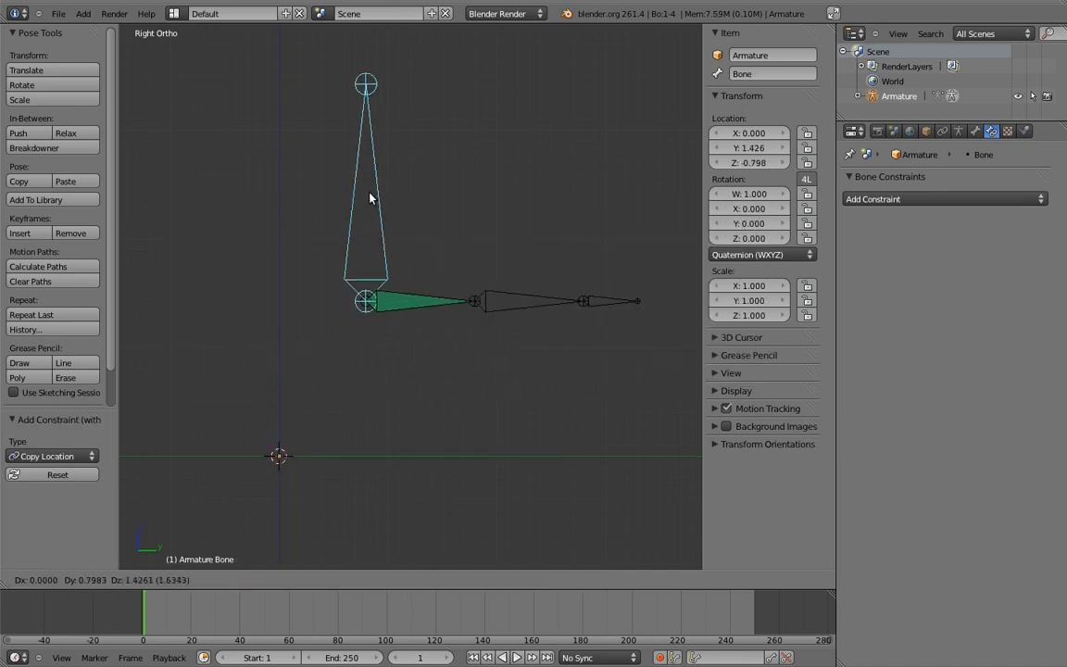
{"action": "left_click", "coordinate": [369, 197]}
{"action": "key", "text": "r"}
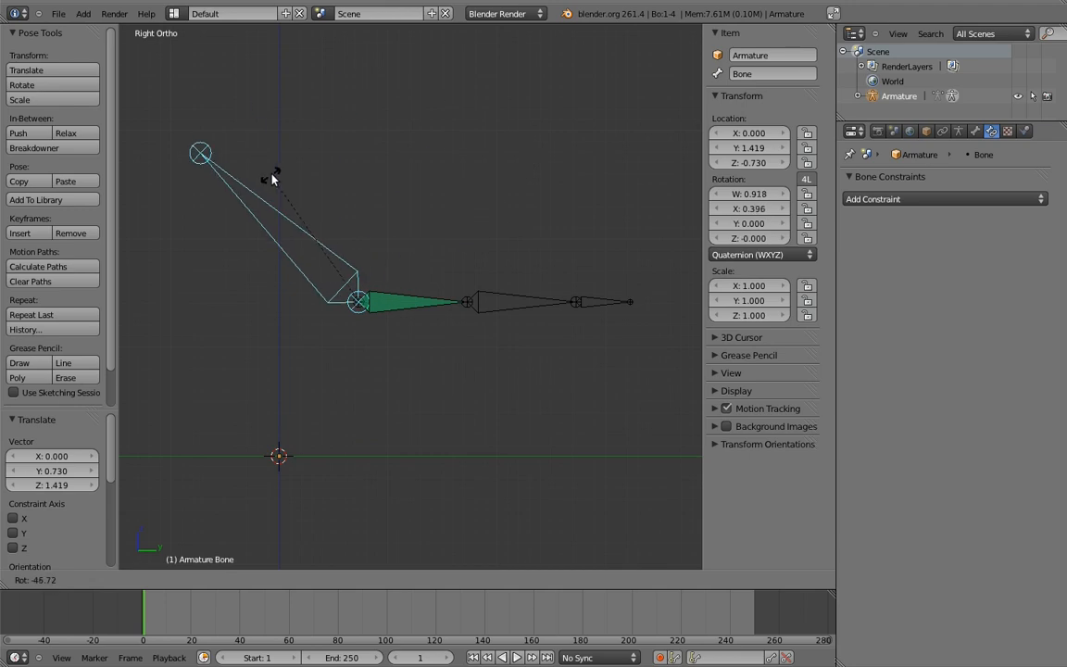
{"action": "right_click", "coordinate": [278, 177]}
{"action": "key", "text": "alt+g"}
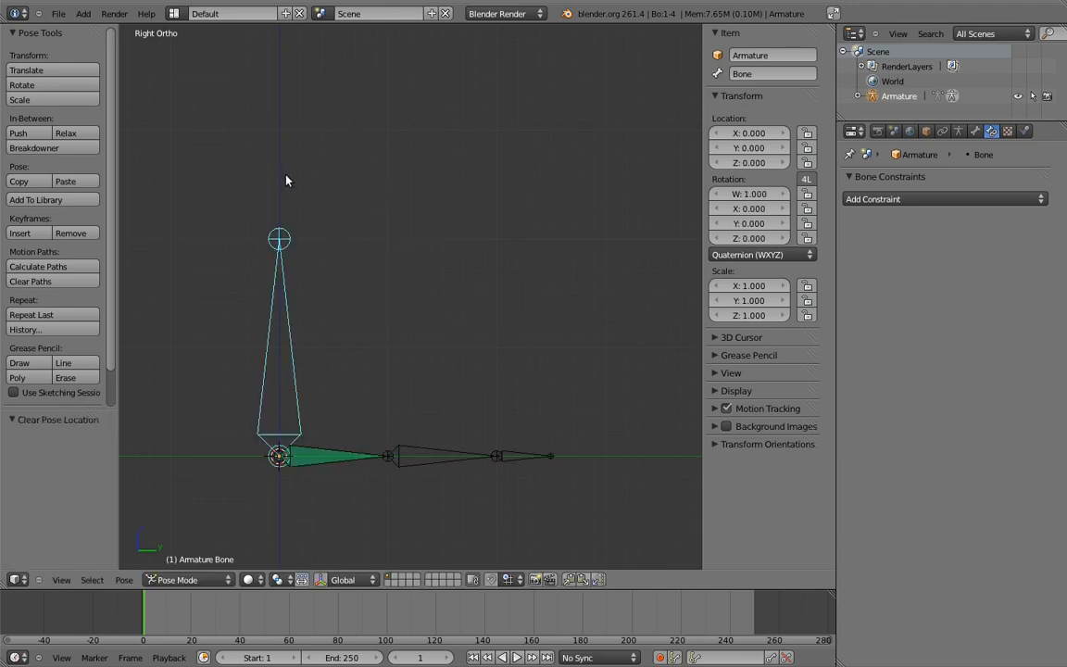
Step: Delete the Copy Location constraint from the first arm bone
{"action": "right_click", "coordinate": [334, 460]}
{"action": "left_click", "coordinate": [1037, 224]}
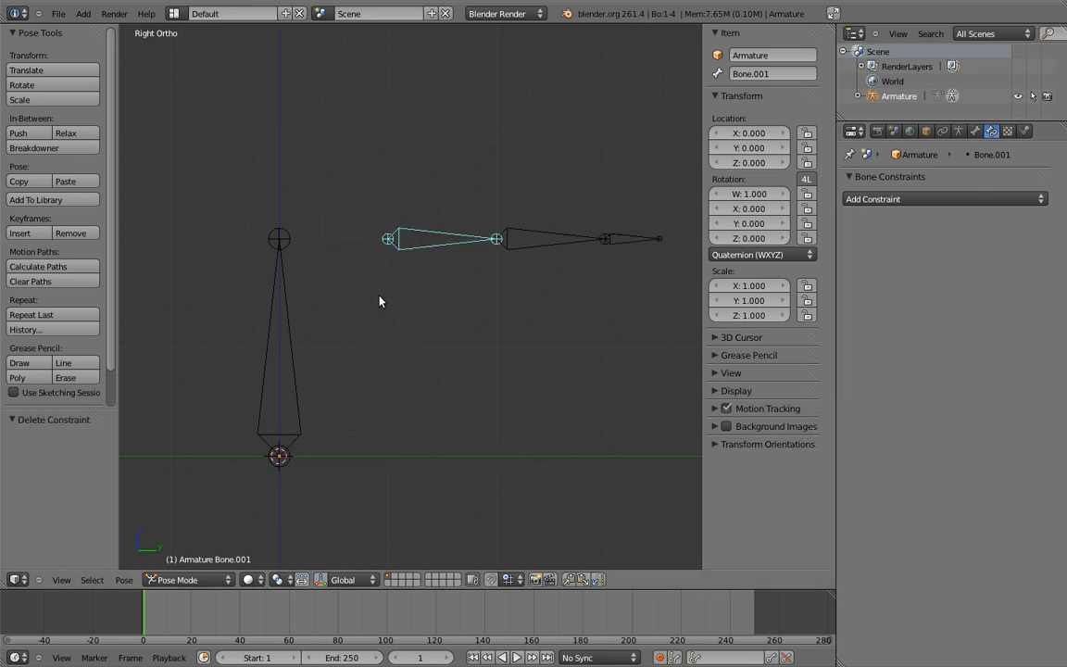
Step: In Edit Mode, add a new bone and move it 1 in Y and 2 in Z to the base of the arm chain
{"action": "key", "text": "Tab"}
{"action": "key", "text": "shift+a"}
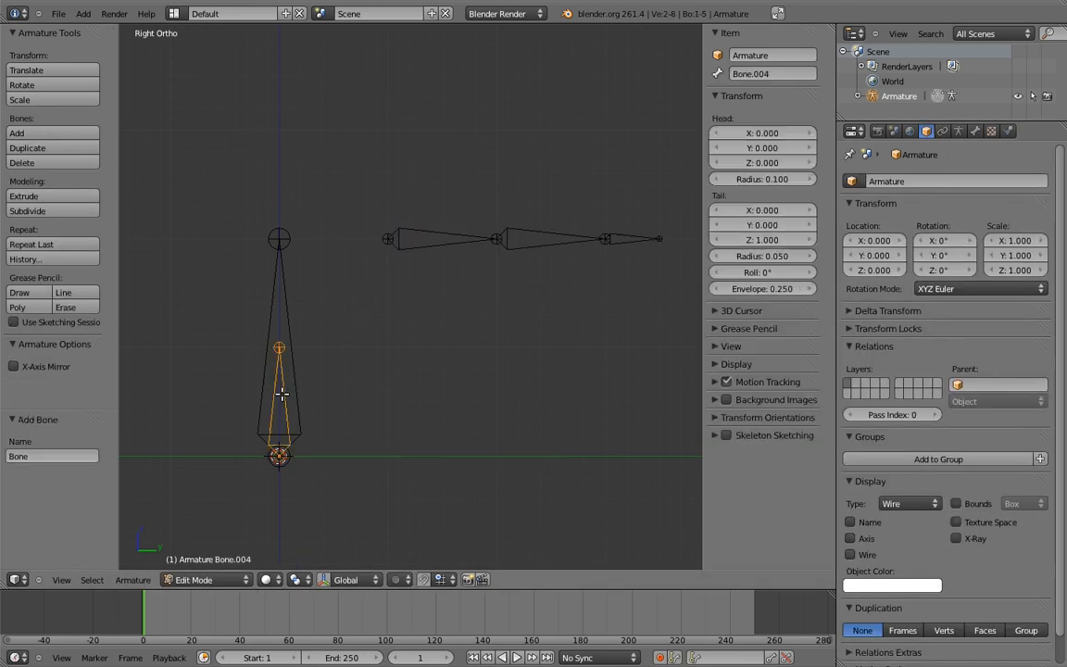
{"action": "key", "text": "g"}
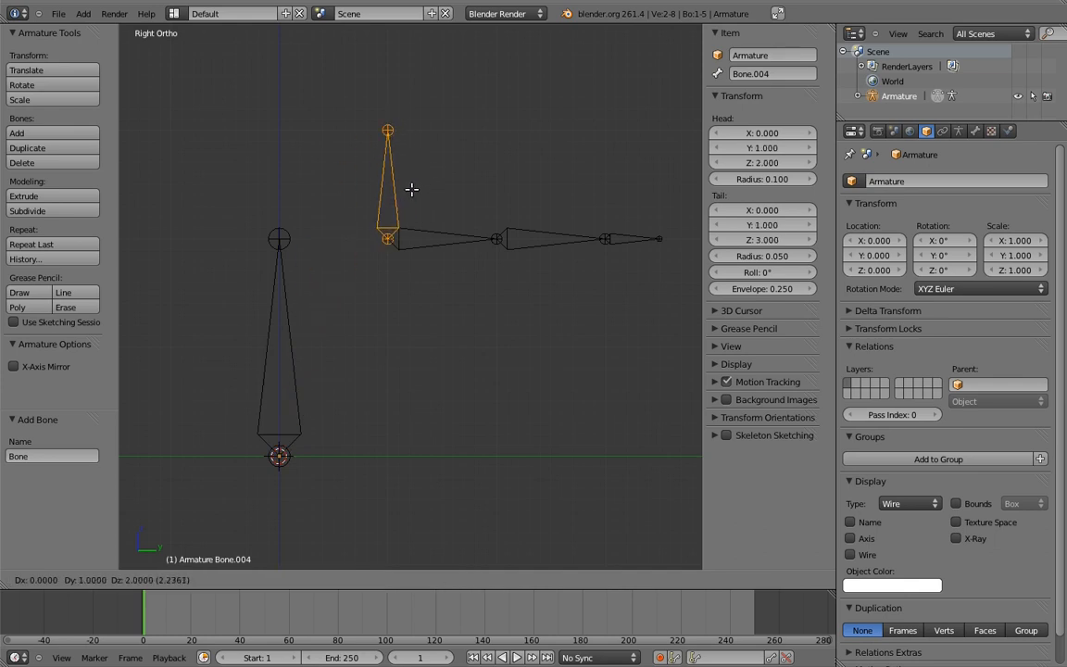
{"action": "left_click", "coordinate": [394, 154]}
Step: Shorten the new bone by moving its tip -0.5 along Z
{"action": "right_click", "coordinate": [387, 131]}
{"action": "key", "text": "g"}
{"action": "key", "text": "z"}
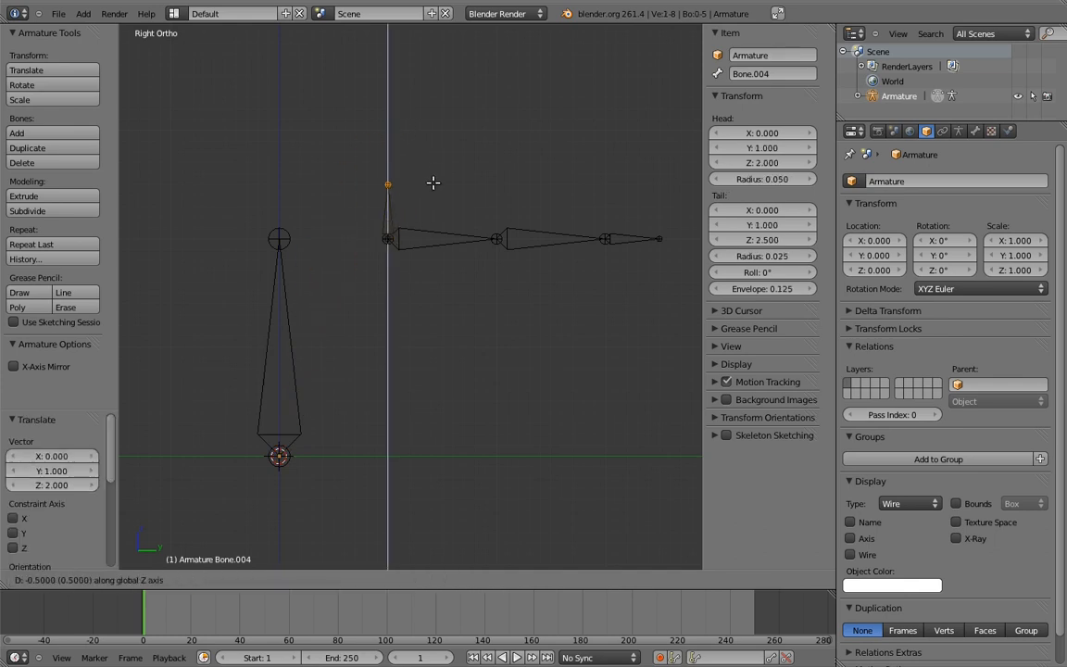
{"action": "left_click", "coordinate": [434, 181]}
Step: Parent the small new bone to the large upright bone with the Keep Offset option
{"action": "right_click", "coordinate": [385, 209]}
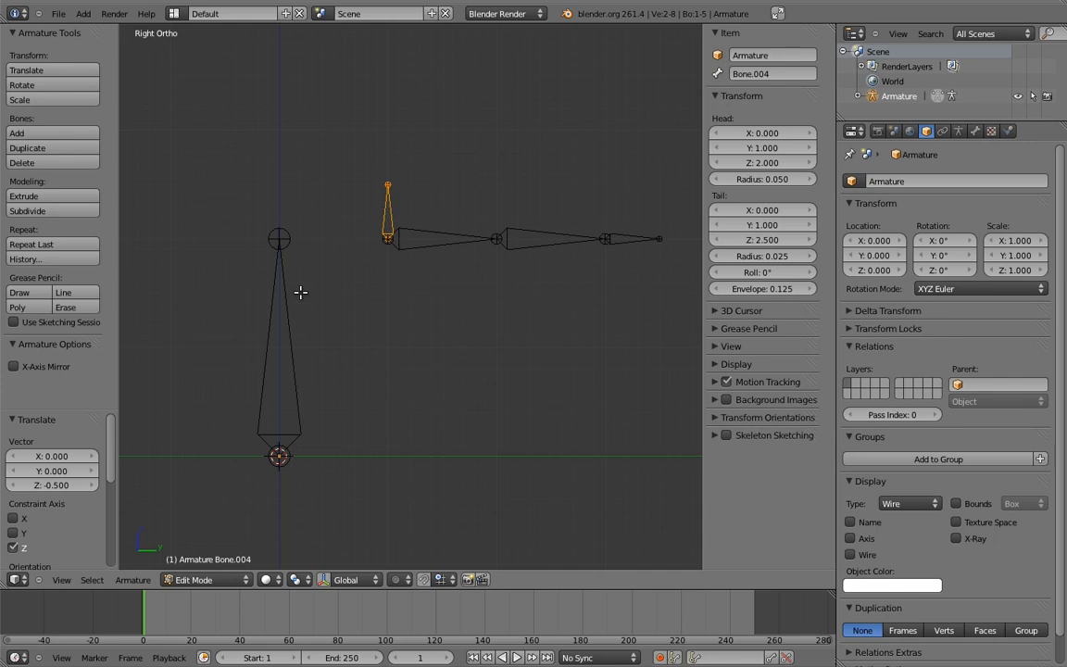
{"action": "right_click", "coordinate": [281, 313], "text": "shift"}
{"action": "key", "text": "ctrl+p"}
{"action": "left_click", "coordinate": [281, 309]}
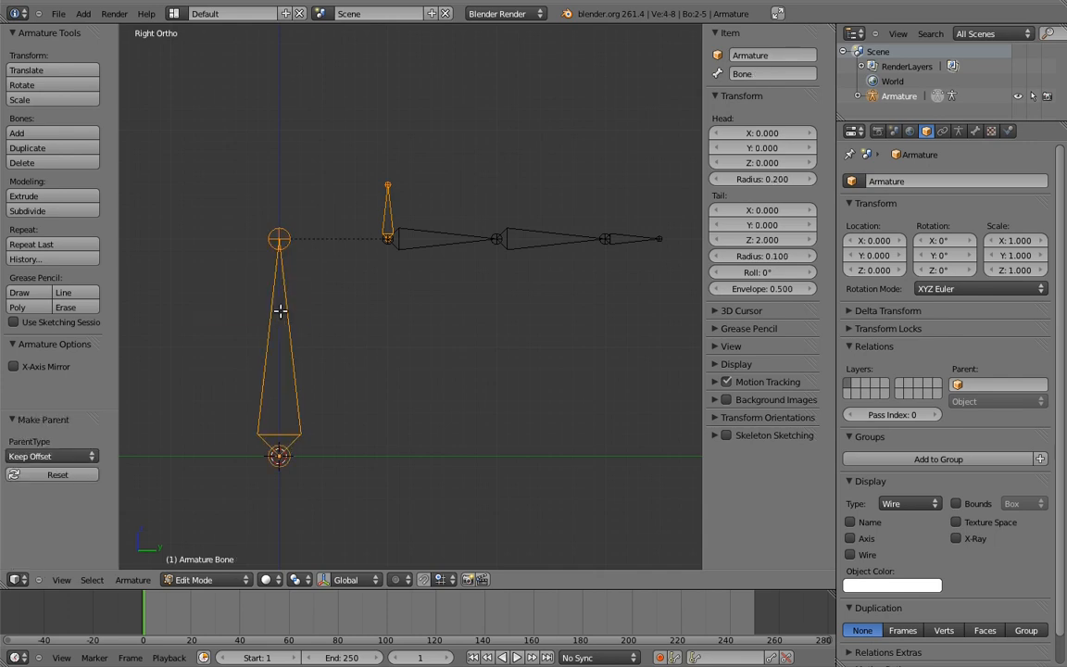
Step: Switch to Pose Mode and try rotating the large upright bone to test the parenting
{"action": "key", "text": "ctrl+Tab"}
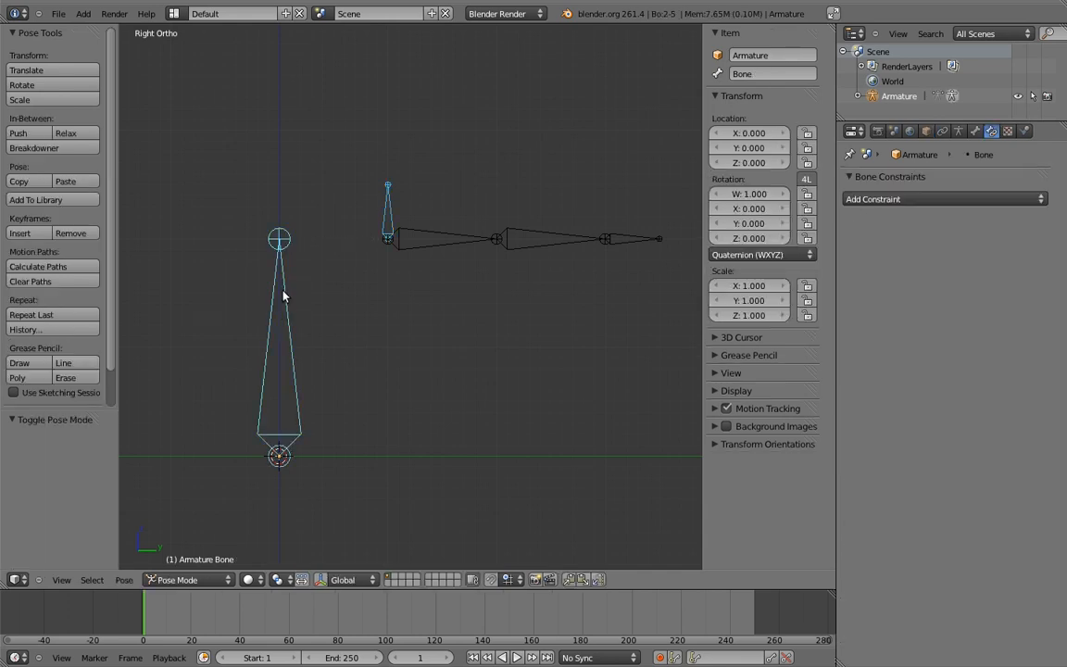
{"action": "key", "text": "r"}
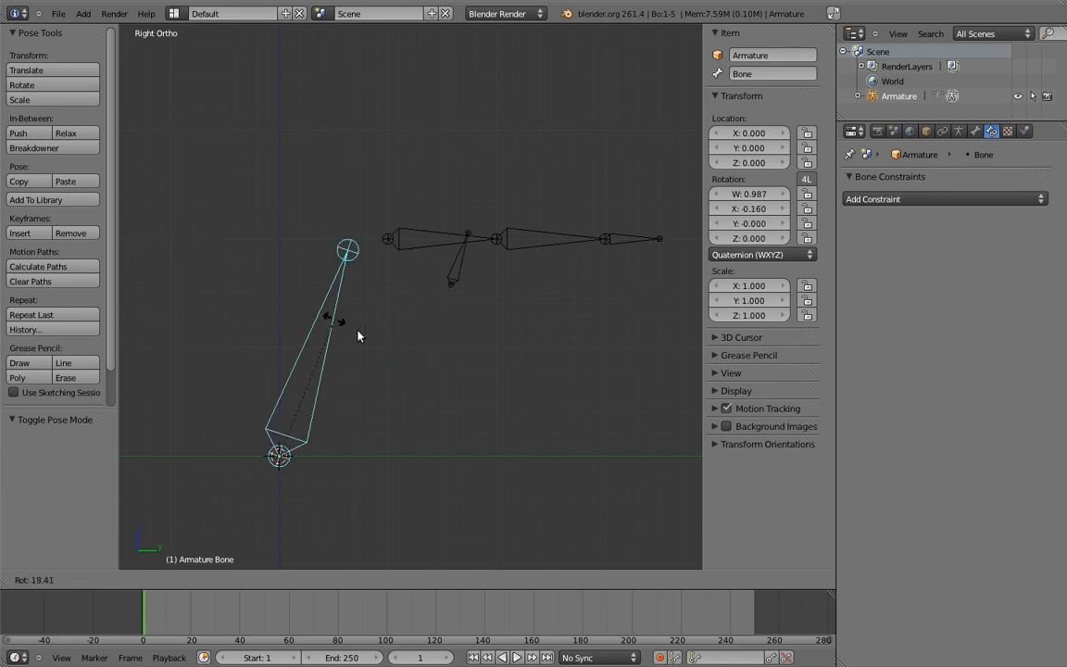
{"action": "right_click", "coordinate": [248, 258]}
Step: Add a Copy Location constraint to the first arm bone, targeting the small bone at its base
{"action": "right_click", "coordinate": [388, 212]}
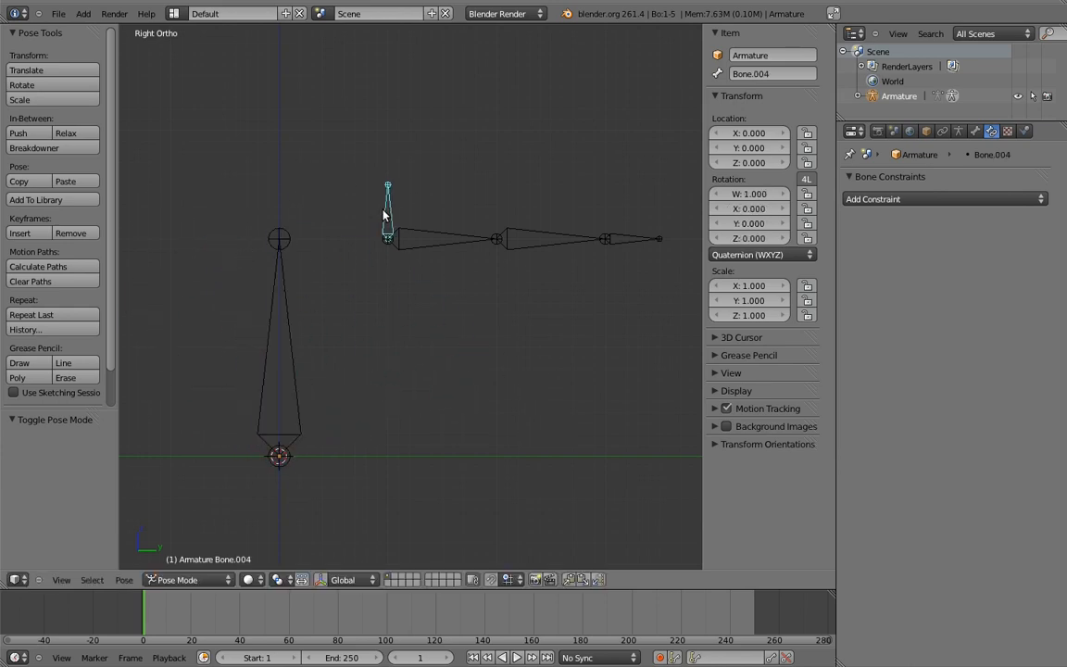
{"action": "key", "text": "shift+ctrl+c"}
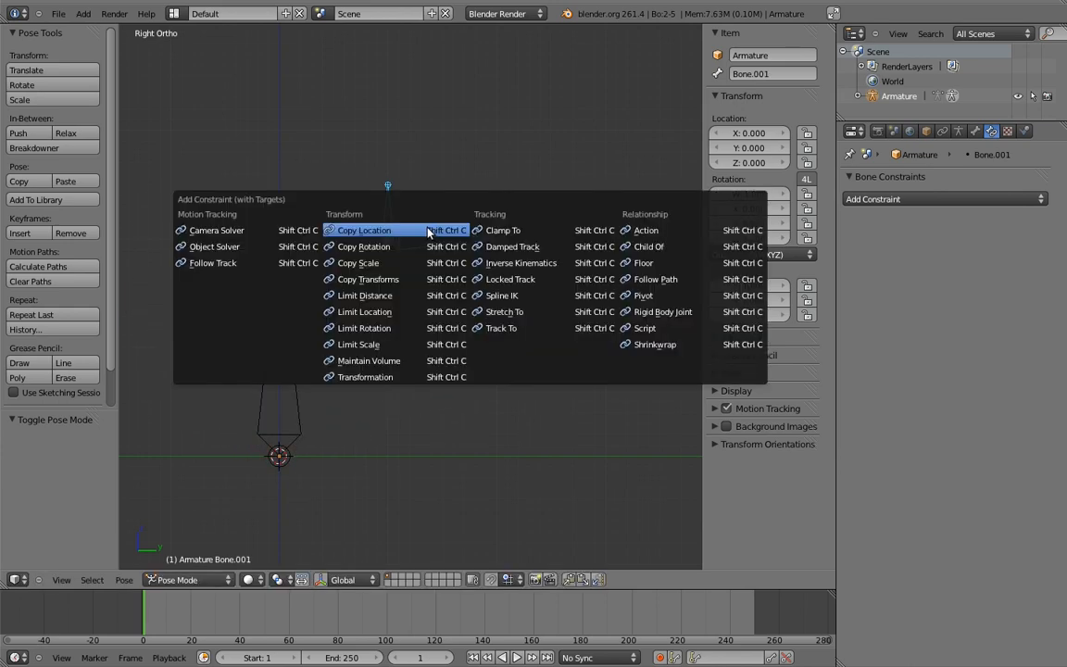
{"action": "left_click", "coordinate": [384, 203]}
Step: Test the arm attachment by repeatedly moving and rotating the large upright bone, including a trackball rotation and a final rotation of about -28°
{"action": "right_click", "coordinate": [279, 322]}
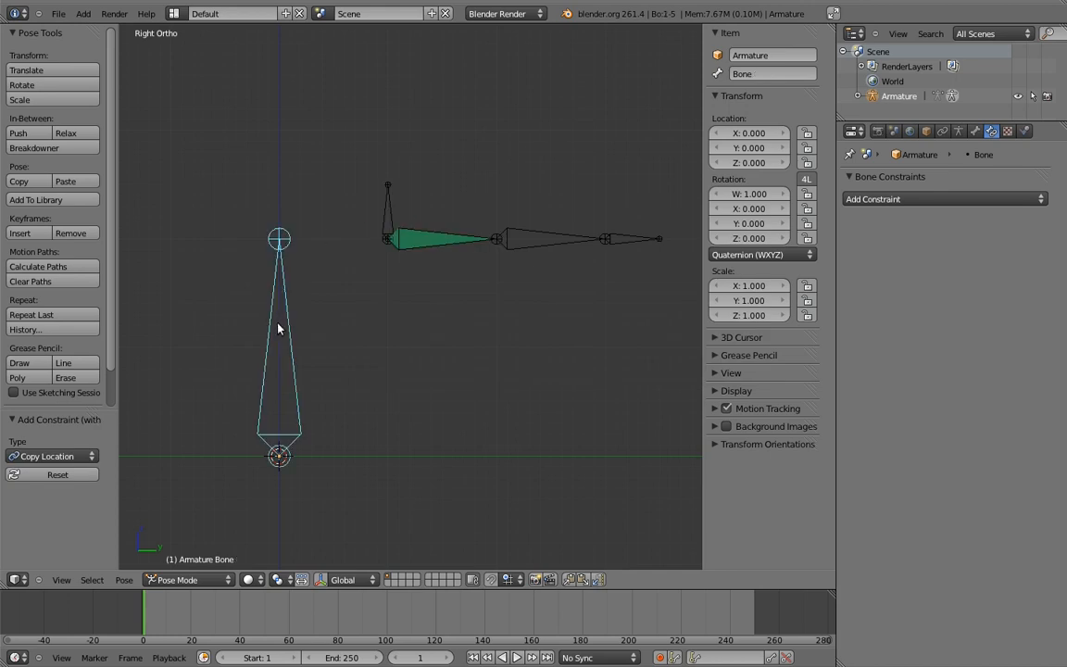
{"action": "key", "text": "g"}
{"action": "left_click", "coordinate": [412, 246]}
{"action": "key", "text": "r"}
{"action": "left_click", "coordinate": [468, 299]}
{"action": "key", "text": "g"}
{"action": "left_click", "coordinate": [350, 309]}
{"action": "key", "text": "r"}
{"action": "key", "text": "r"}
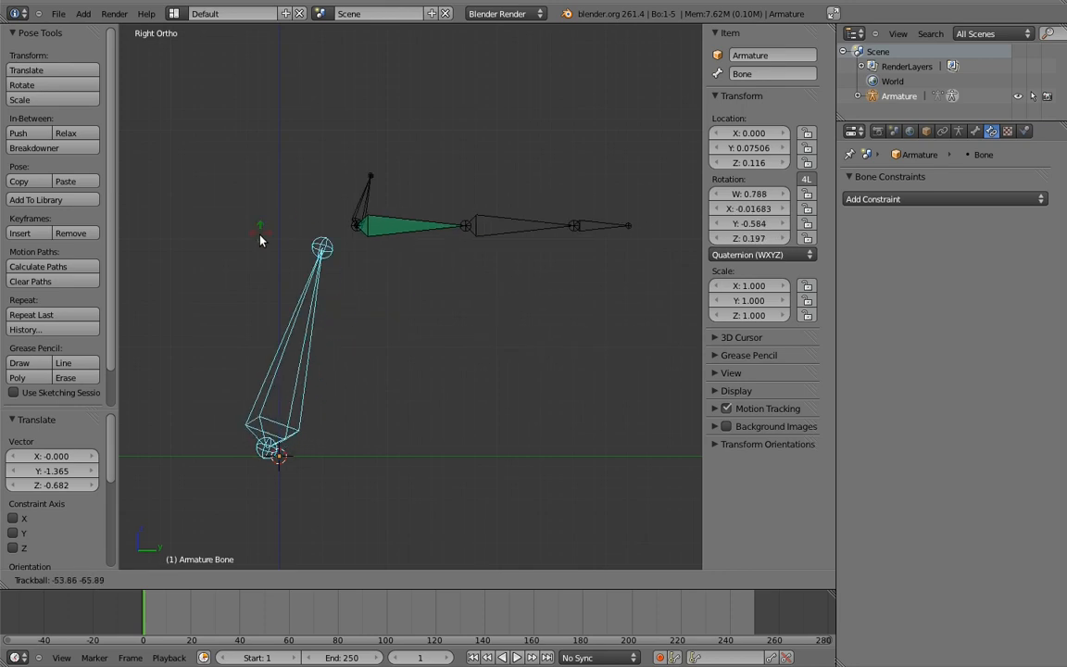
{"action": "left_click", "coordinate": [260, 232]}
{"action": "key", "text": "r"}
{"action": "left_click", "coordinate": [261, 215]}
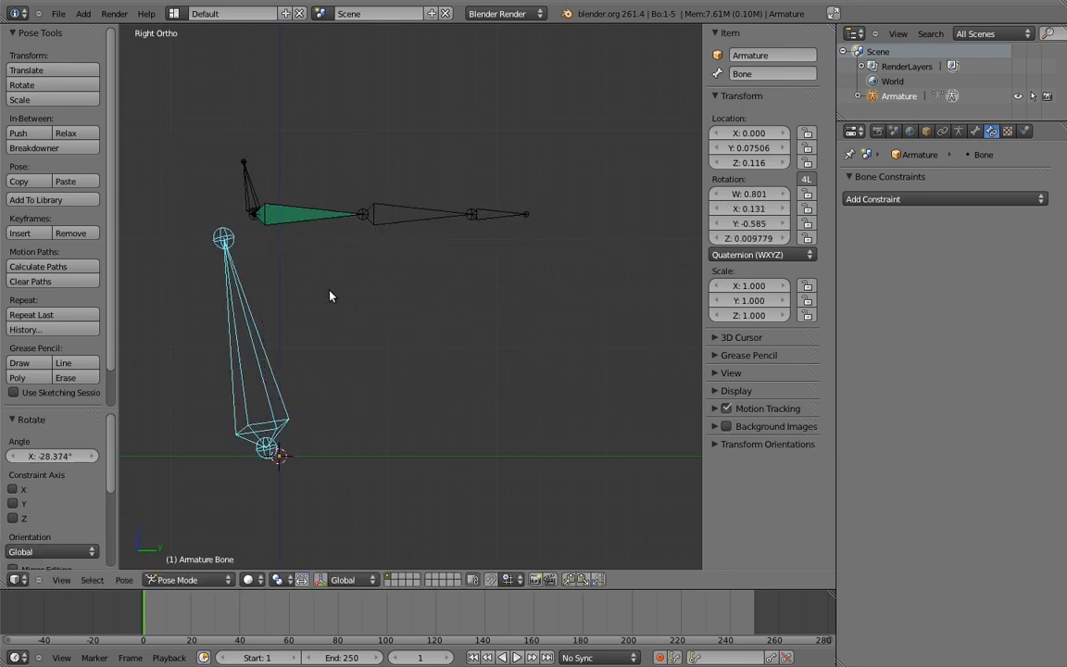
Step: Clear the location and rotation of the large upright bone, and deselect everything
{"action": "key", "text": "alt+g"}
{"action": "key", "text": "alt+r"}
{"action": "key", "text": "a"}
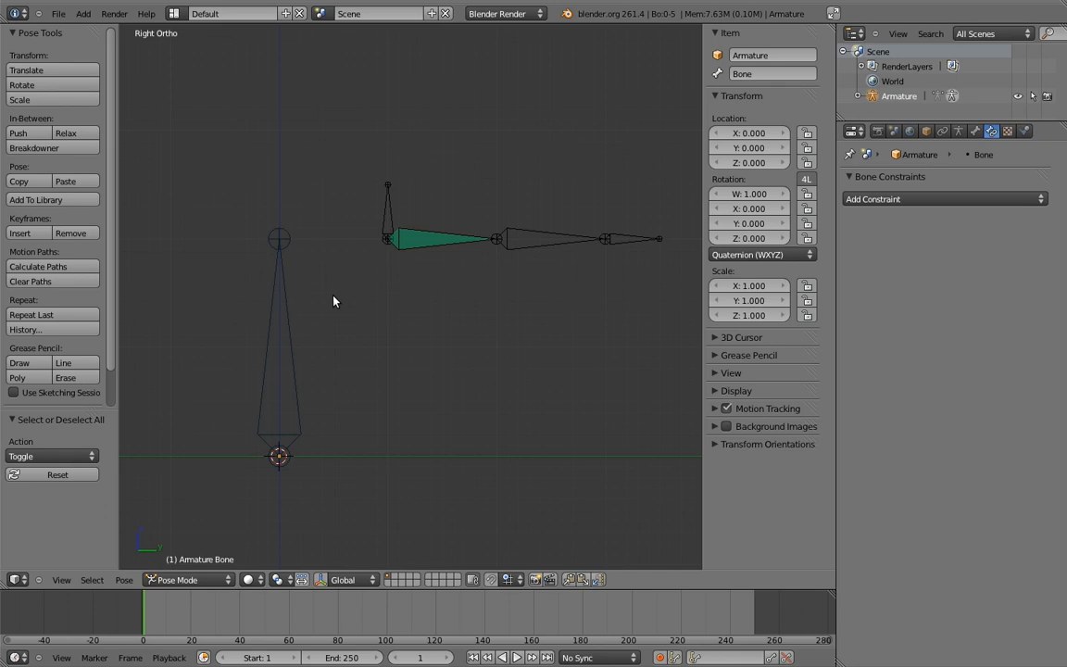
Step: In Edit Mode, duplicate the small upright bone at the arm's base, offset by -0.3 along the Y axis
{"action": "right_click", "coordinate": [390, 216]}
{"action": "key", "text": "Tab"}
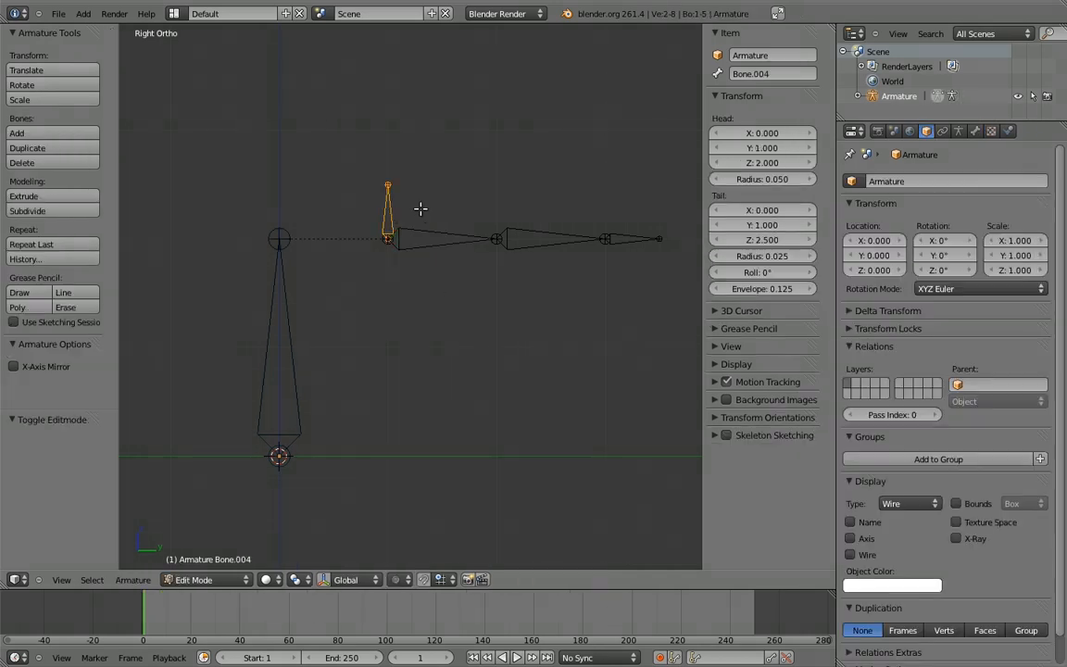
{"action": "key", "text": "shift+d"}
{"action": "key", "text": "y"}
{"action": "left_click", "coordinate": [357, 199]}
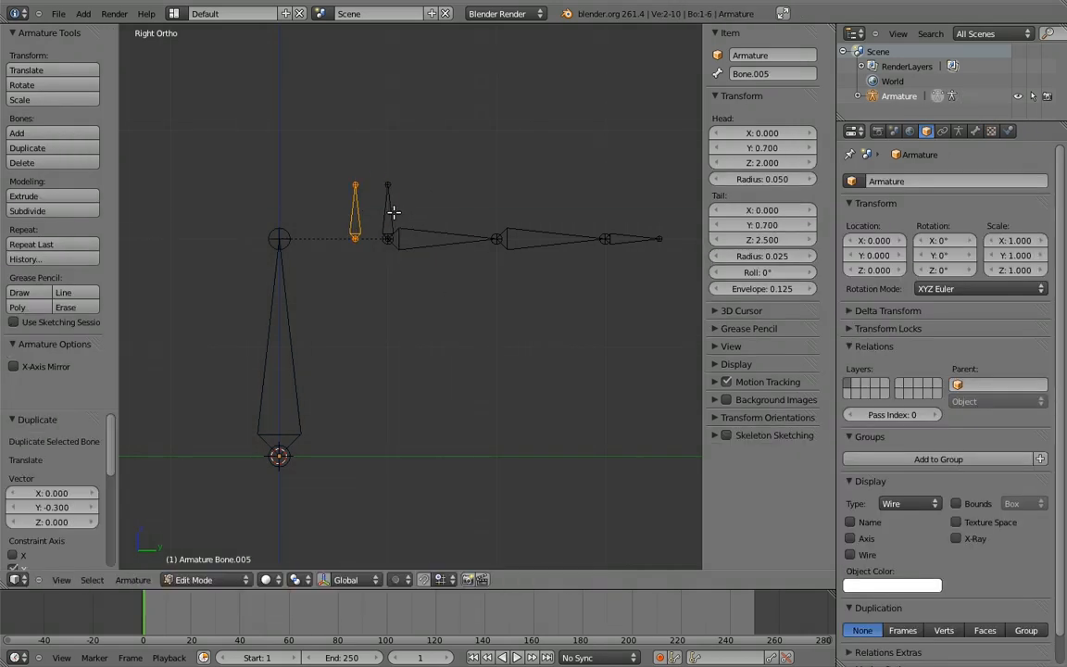
Step: Raise the duplicate bone's tip to Z 2.7 and move the whole bone 0.3 along Y onto the original small bone
{"action": "right_click", "coordinate": [357, 184]}
{"action": "key", "text": "g"}
{"action": "key", "text": "z"}
{"action": "left_click", "coordinate": [402, 175]}
{"action": "right_click", "coordinate": [355, 208]}
{"action": "key", "text": "g"}
{"action": "key", "text": "y"}
{"action": "left_click", "coordinate": [458, 204]}
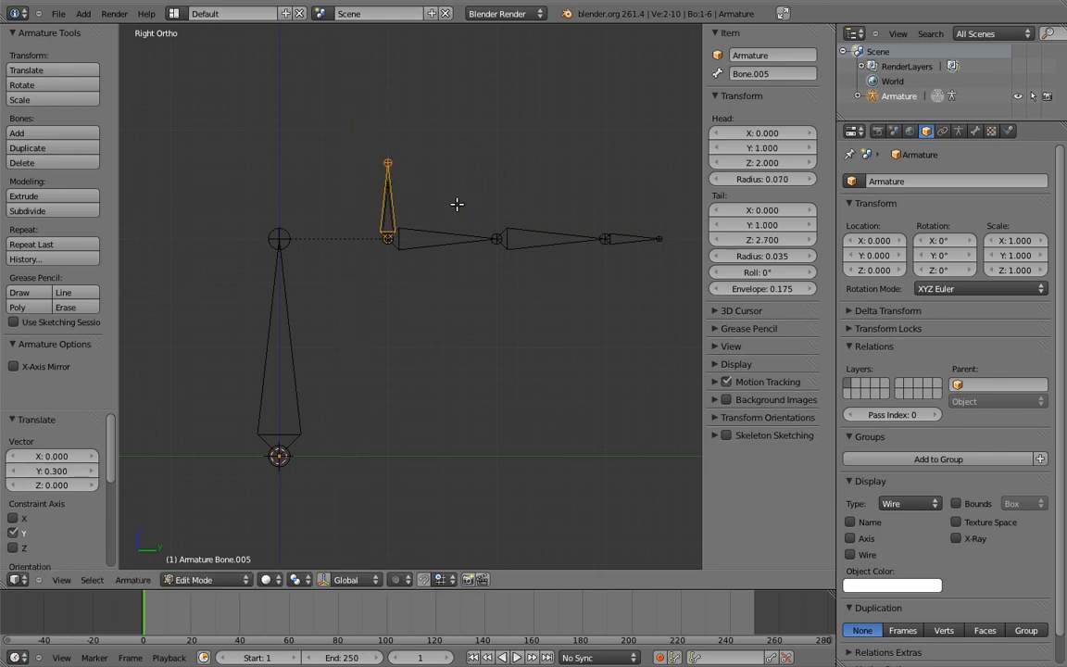
Step: Clear the longer duplicate bone's parent and parent the first arm bone to it with Keep Offset
{"action": "key", "text": "alt+p"}
{"action": "left_click", "coordinate": [452, 201]}
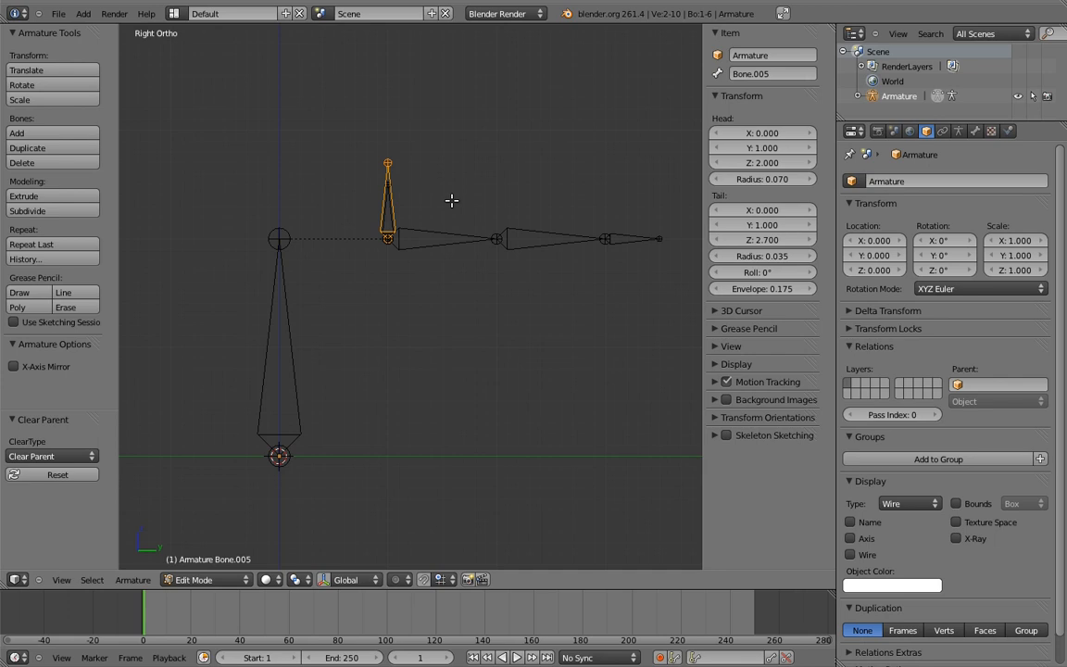
{"action": "right_click", "coordinate": [428, 234]}
{"action": "right_click", "coordinate": [389, 172], "text": "shift"}
{"action": "key", "text": "ctrl+p"}
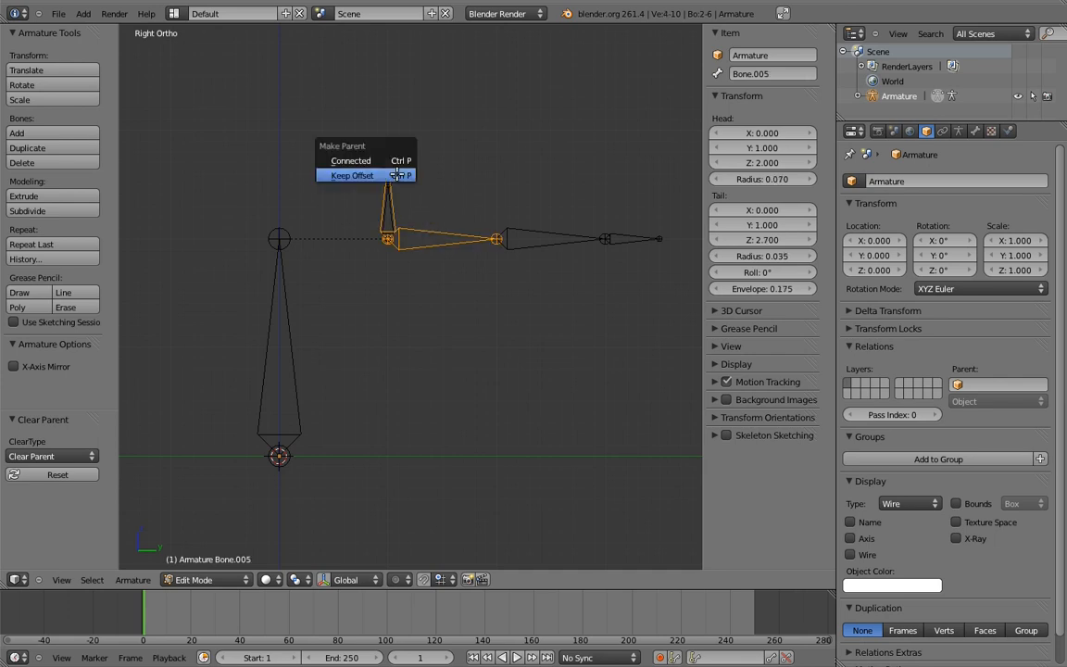
{"action": "left_click", "coordinate": [392, 173]}
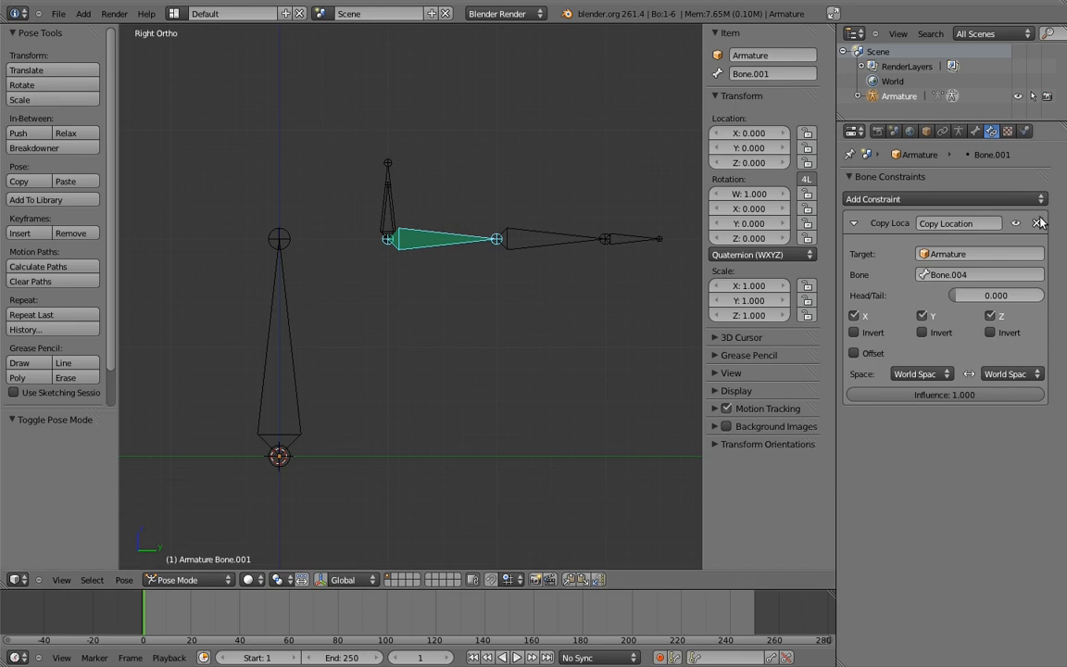
Step: Delete the first arm bone's Copy Location constraint in Pose Mode and try rotating the large upright bone
{"action": "left_click", "coordinate": [1037, 222]}
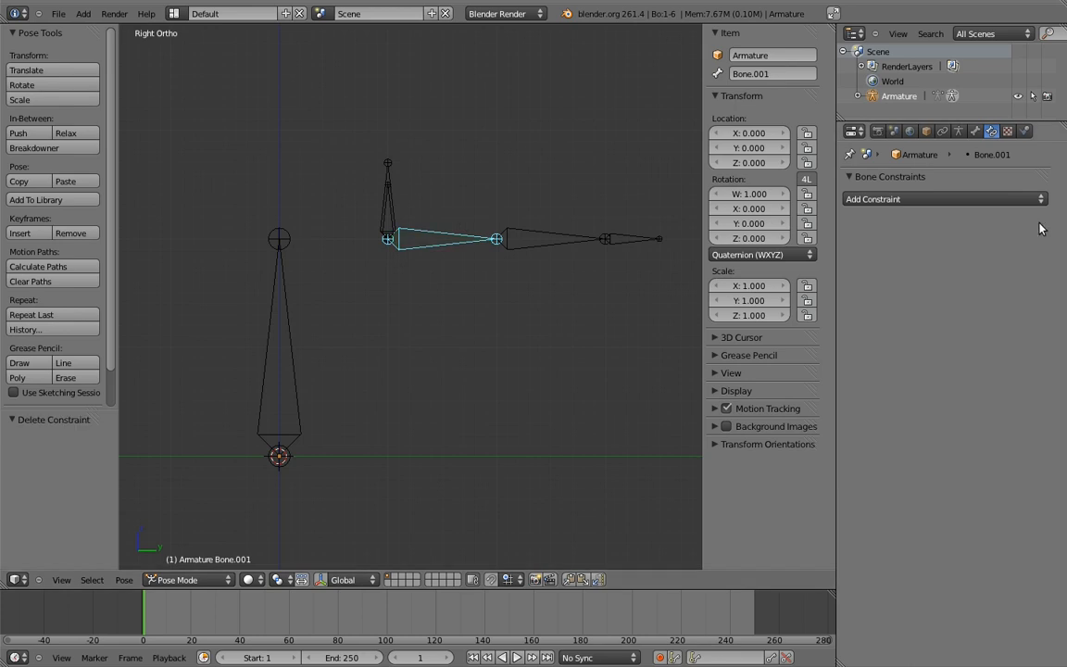
{"action": "scroll", "coordinate": [489, 263], "scroll_direction": "left", "scroll_amount": 3, "text": "ctrl"}
{"action": "right_click", "coordinate": [337, 256]}
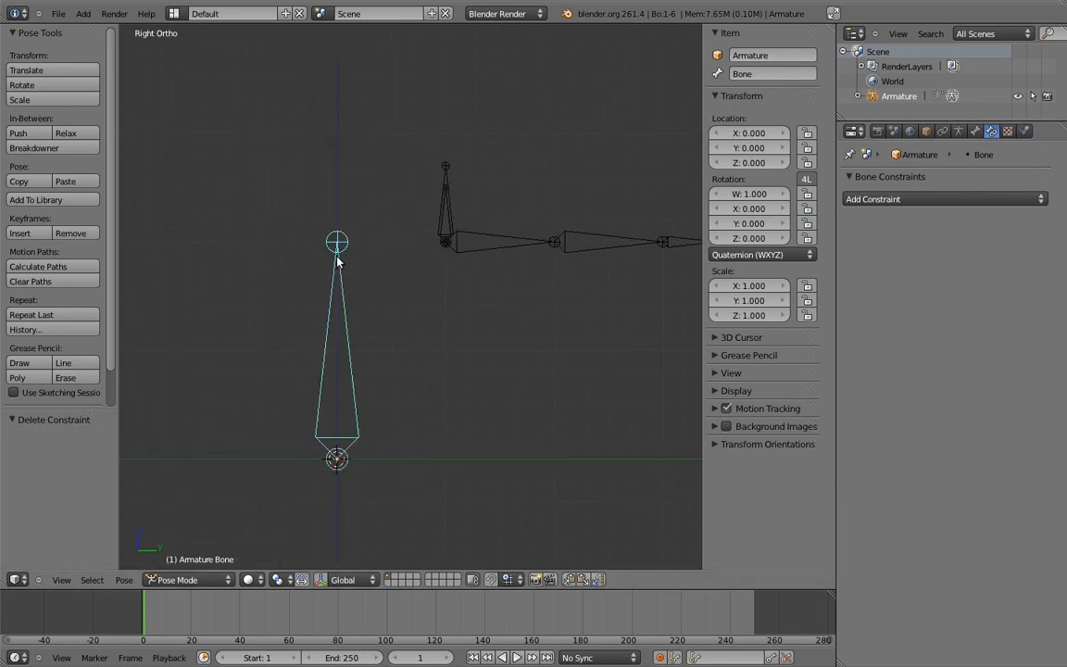
{"action": "key", "text": "r"}
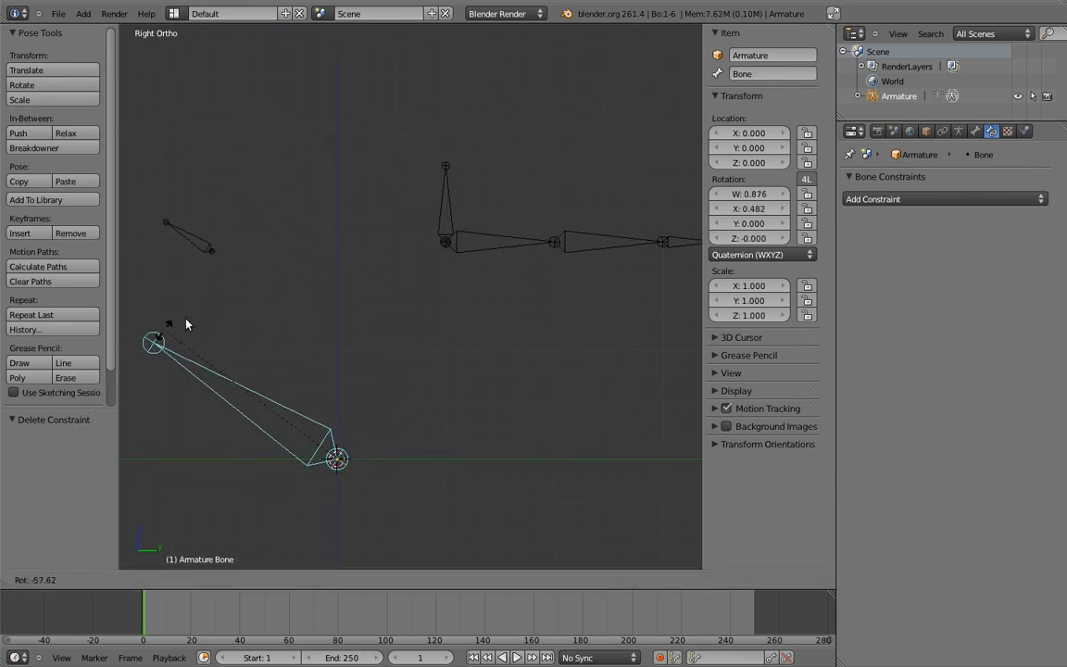
{"action": "key", "text": "Escape"}
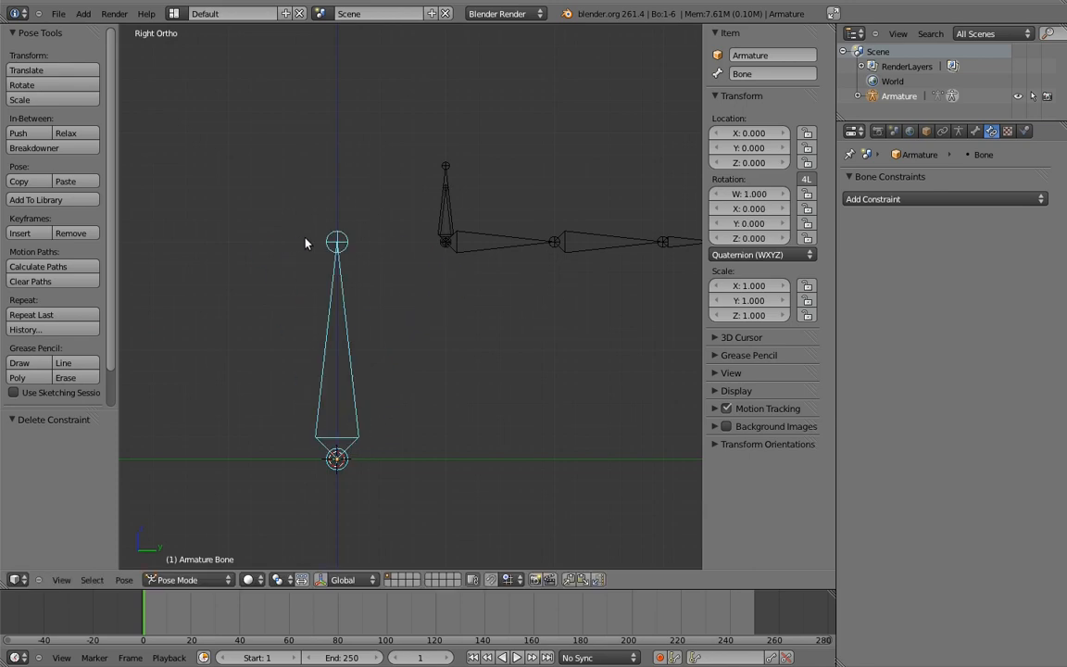
Step: Add a Copy Location constraint to the longer small bone, targeting the shorter one, and test it by rotating the large upright bone
{"action": "right_click", "coordinate": [445, 222]}
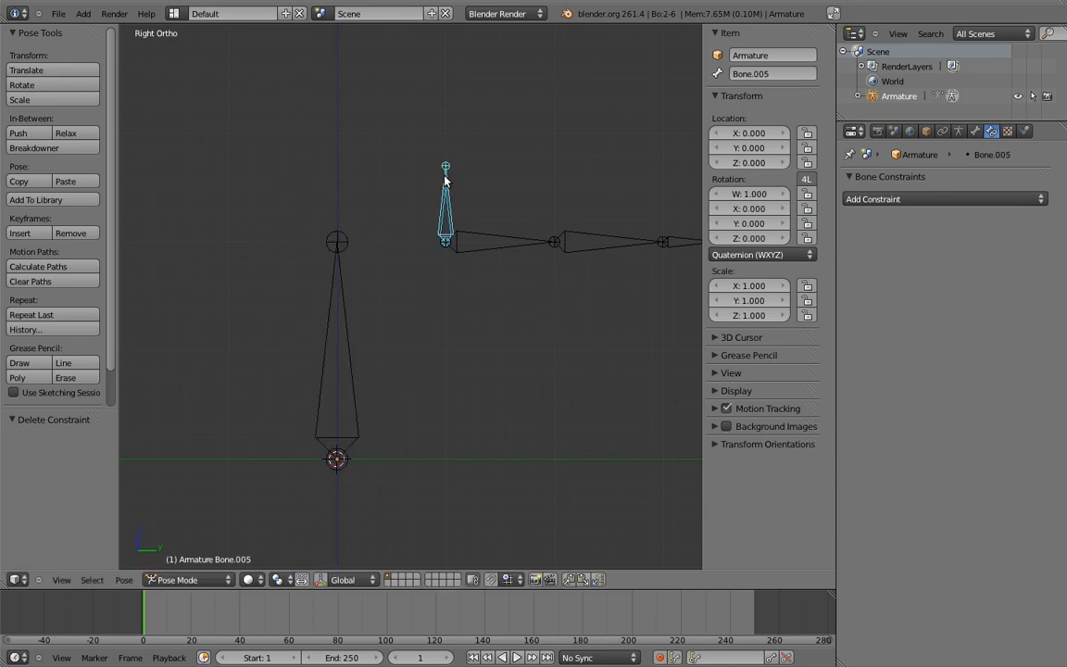
{"action": "key", "text": "shift+ctrl+c"}
{"action": "left_click", "coordinate": [439, 178]}
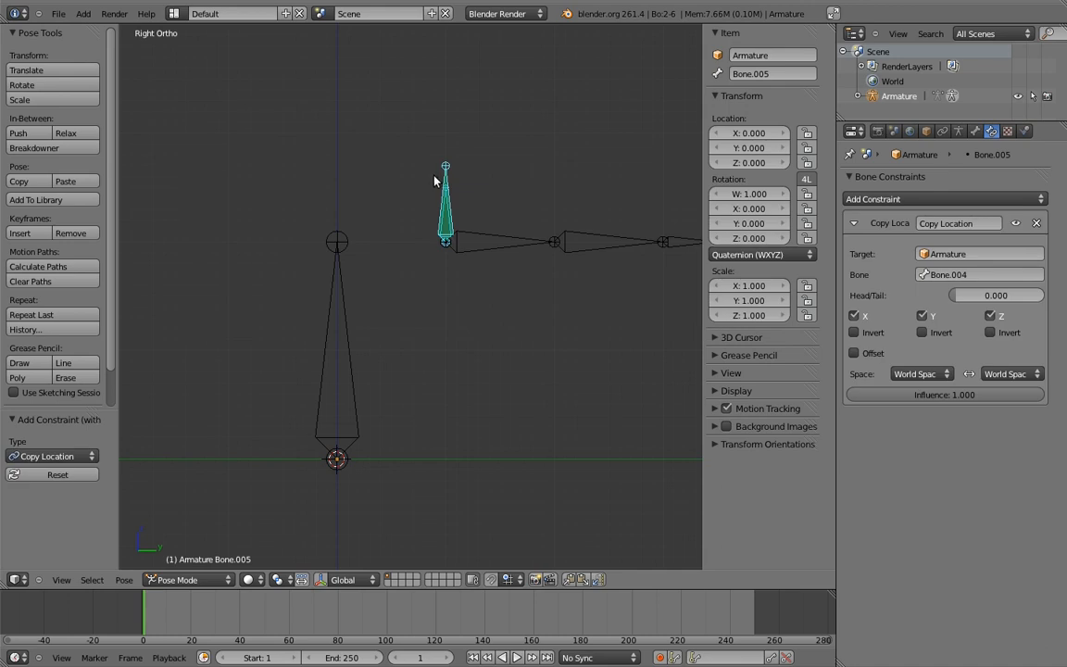
{"action": "right_click", "coordinate": [336, 297]}
{"action": "key", "text": "r"}
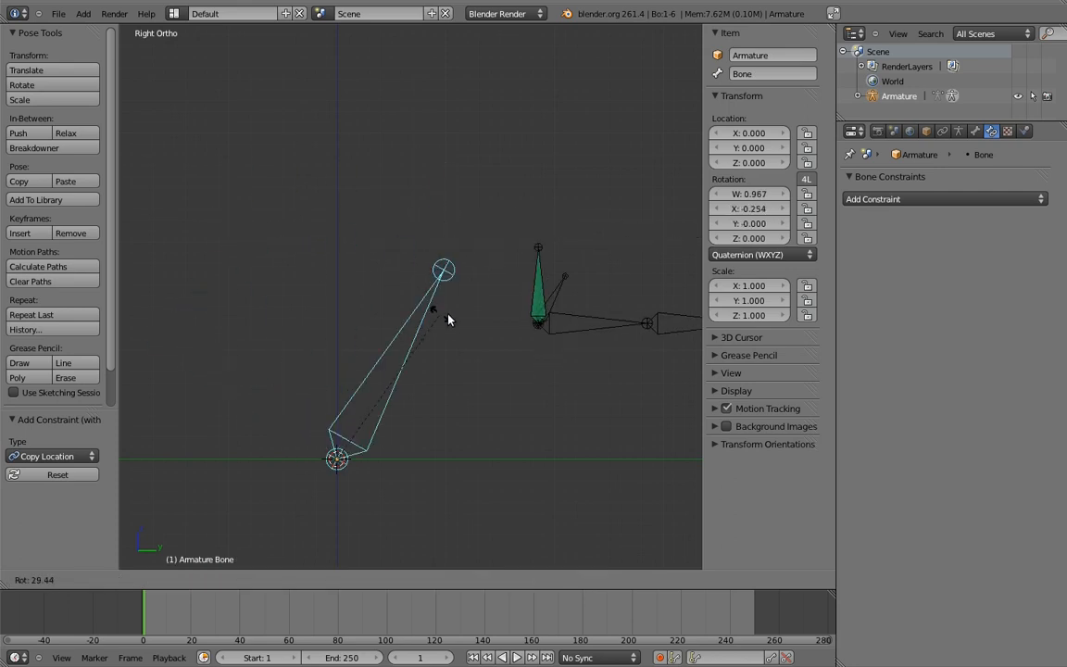
{"action": "right_click", "coordinate": [323, 212]}
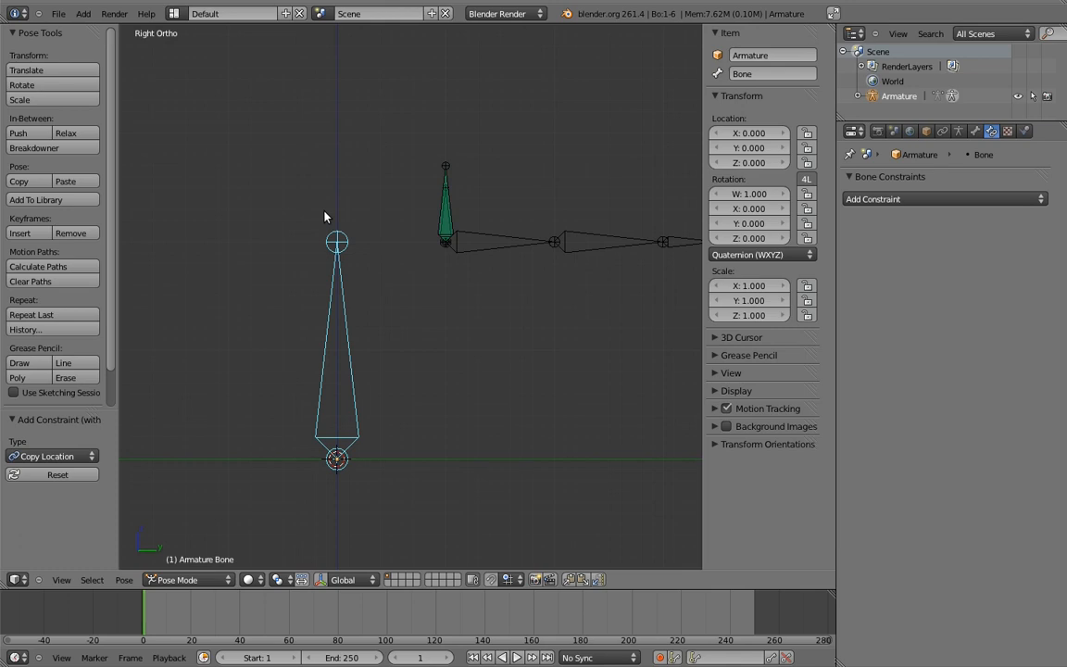
Step: Add a Copy Transforms constraint to the longer small bone, targeting the shorter one beside it
{"action": "right_click", "coordinate": [448, 216]}
{"action": "right_click", "coordinate": [447, 176], "text": "shift"}
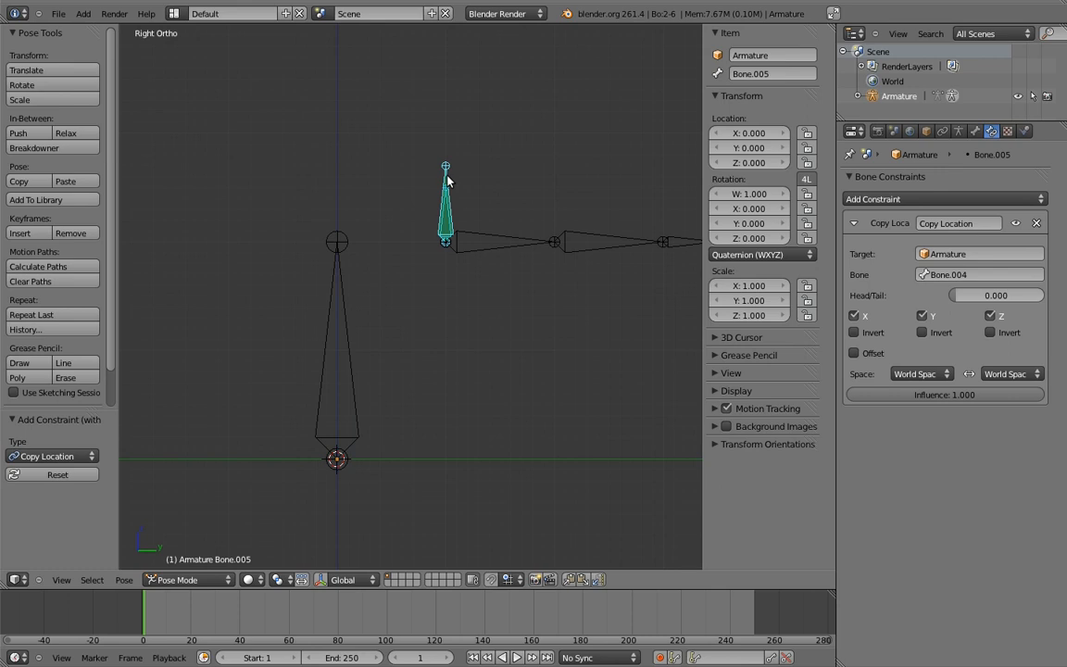
{"action": "key", "text": "shift+ctrl+c"}
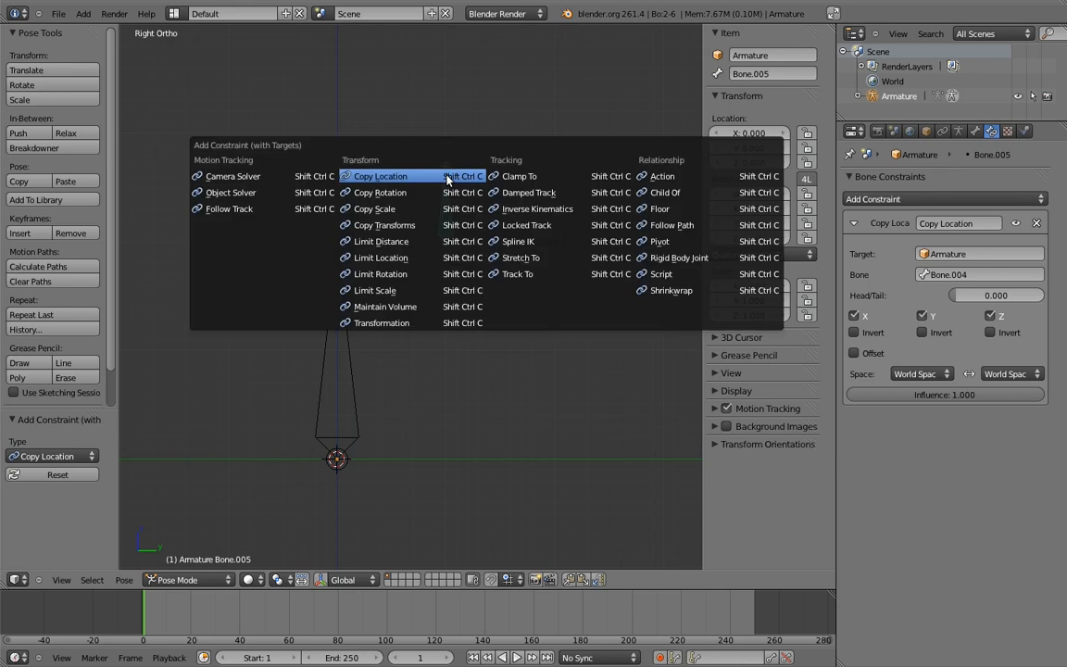
{"action": "left_click", "coordinate": [410, 227]}
Step: Test the constraint by rotating the large upright bone, the first arm bone, and the large bone again by about 57°
{"action": "right_click", "coordinate": [343, 291]}
{"action": "key", "text": "r"}
{"action": "left_click", "coordinate": [238, 281]}
{"action": "right_click", "coordinate": [373, 178]}
{"action": "key", "text": "r"}
{"action": "left_click", "coordinate": [372, 257]}
{"action": "right_click", "coordinate": [241, 314]}
{"action": "key", "text": "r"}
{"action": "left_click", "coordinate": [436, 269]}
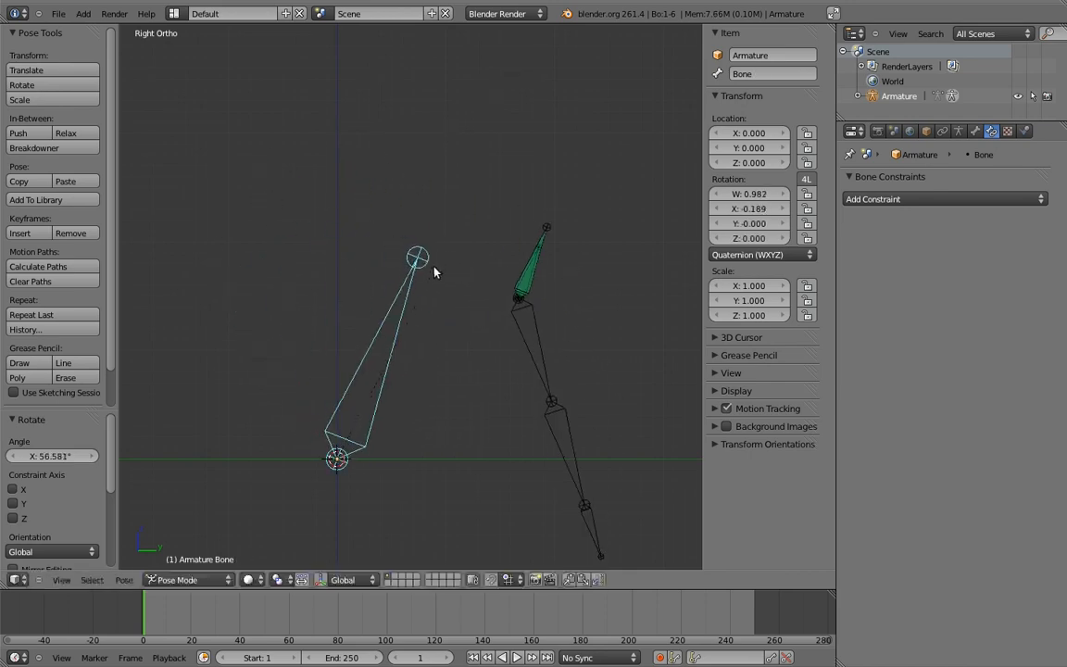
Step: Reduce the longer small bone's Copy Transforms influence to its minimum and rotate the large upright bone about -45° to test it
{"action": "right_click", "coordinate": [544, 231]}
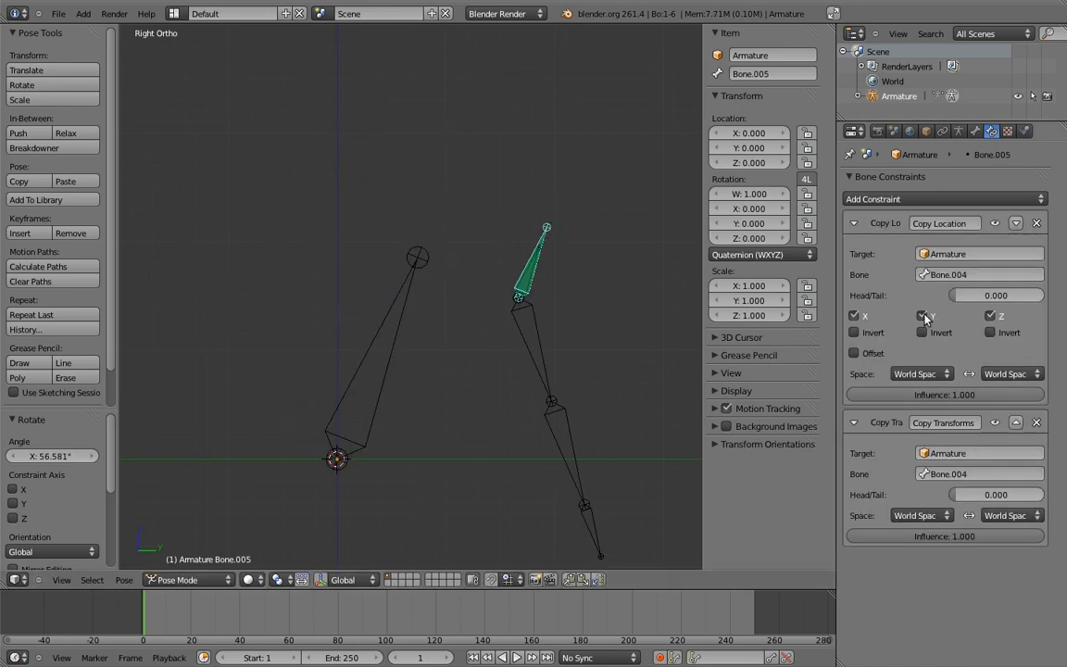
{"action": "left_click_drag", "start_coordinate": [1038, 542], "coordinate": [607, 380]}
{"action": "right_click", "coordinate": [400, 312]}
{"action": "key", "text": "r"}
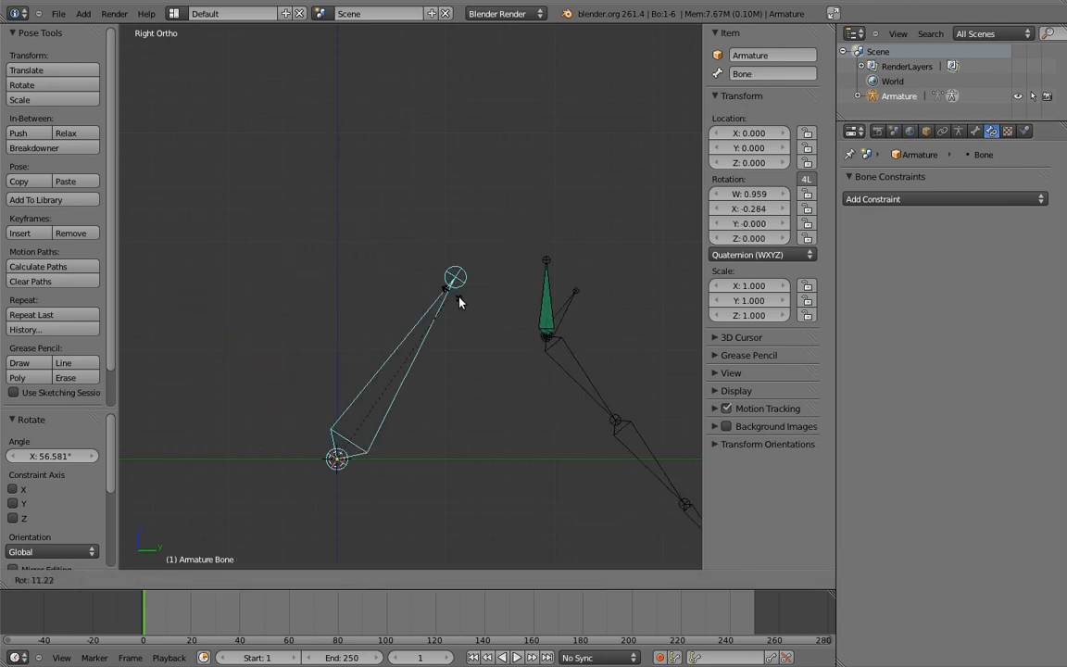
{"action": "left_click", "coordinate": [244, 216]}
Step: Try a trackball rotation on the large upright bone and clear its rotation
{"action": "key", "text": "r"}
{"action": "key", "text": "r"}
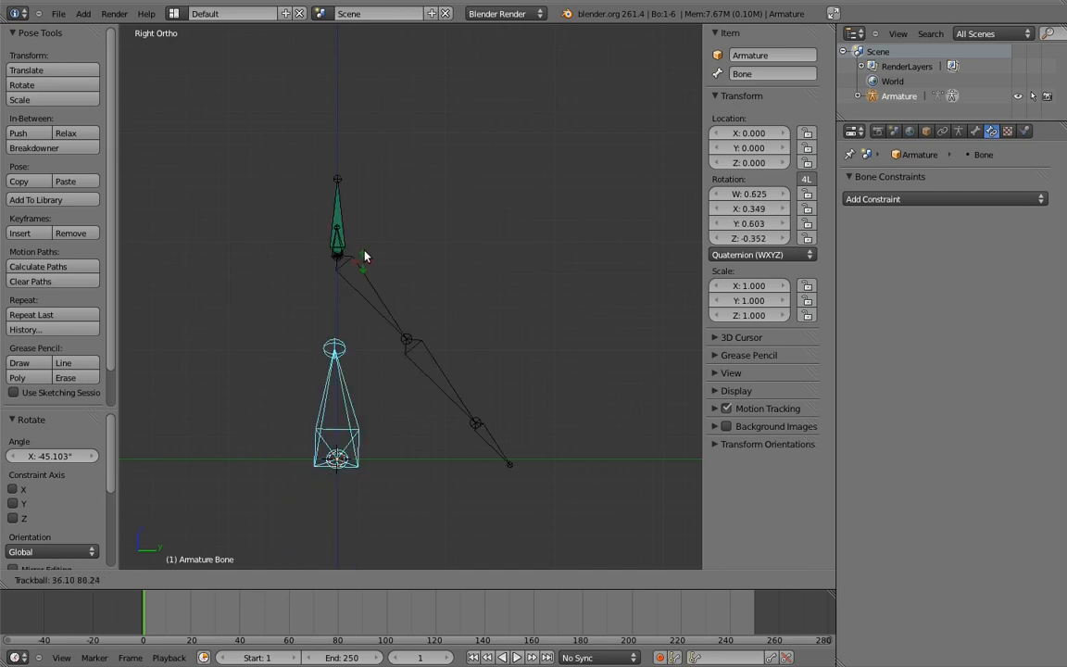
{"action": "left_click", "coordinate": [142, 255]}
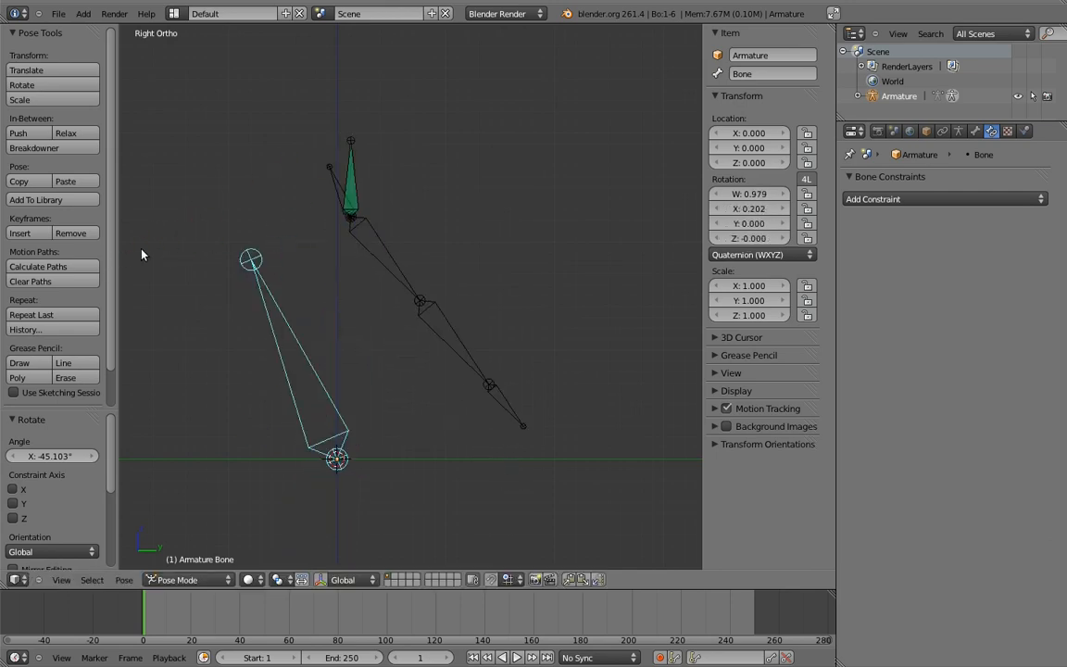
{"action": "key", "text": "alt+r"}
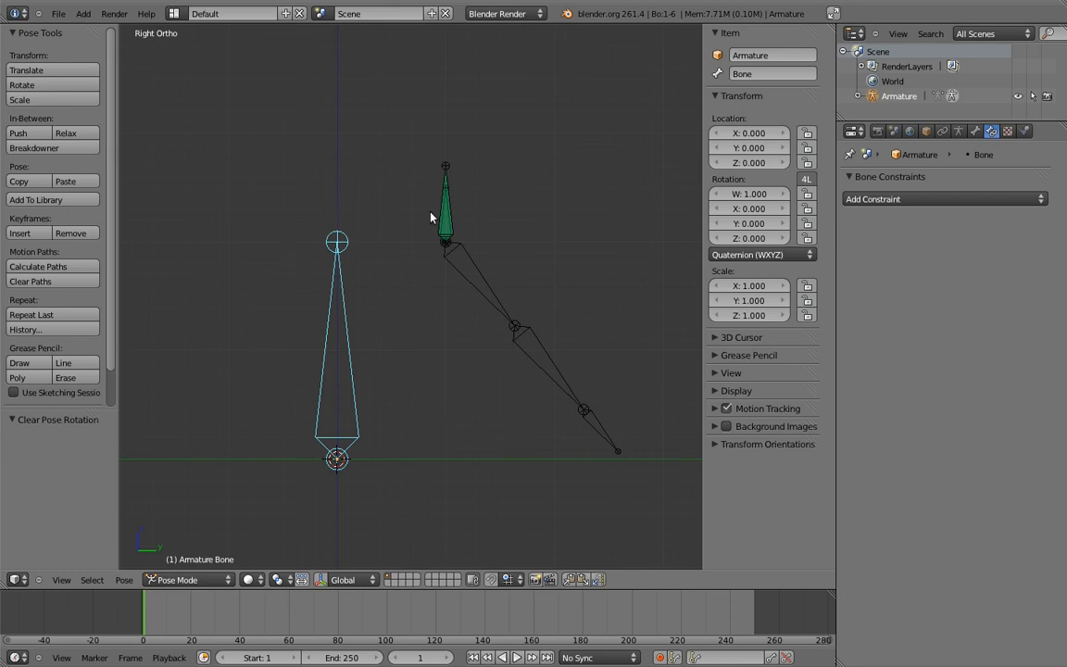
Step: Lock the X, Y and Z location of the first arm bone
{"action": "right_click", "coordinate": [478, 273]}
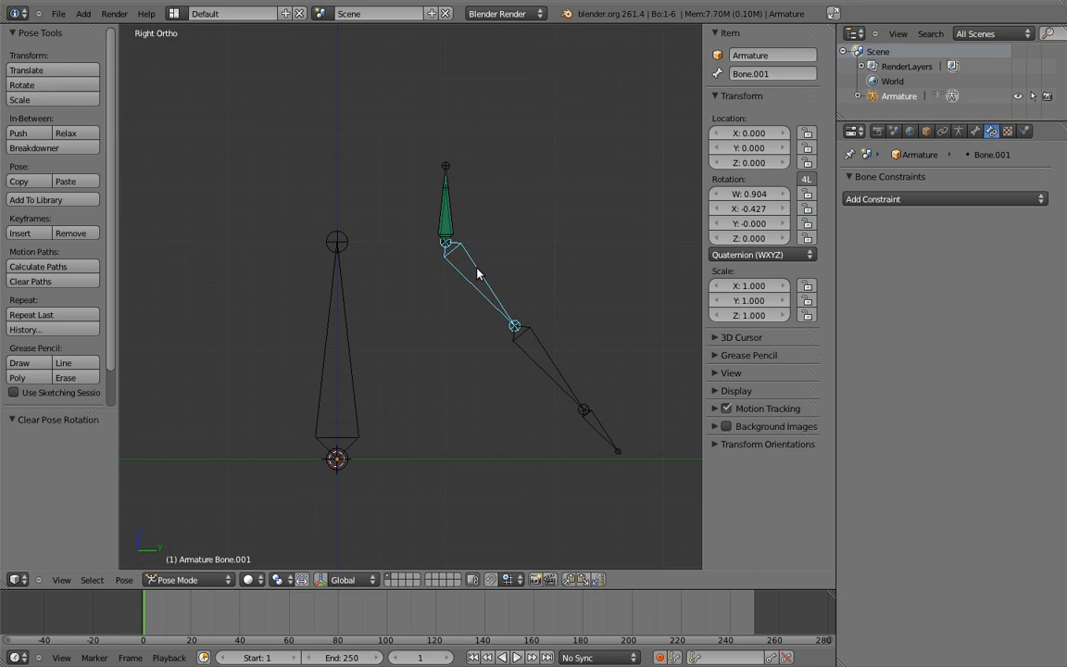
{"action": "left_click", "coordinate": [807, 133]}
{"action": "left_click", "coordinate": [807, 147]}
{"action": "left_click", "coordinate": [806, 162]}
Step: Set the second arm bone's rotation mode to XYZ Euler and lock its Y and Z rotation
{"action": "right_click", "coordinate": [547, 356]}
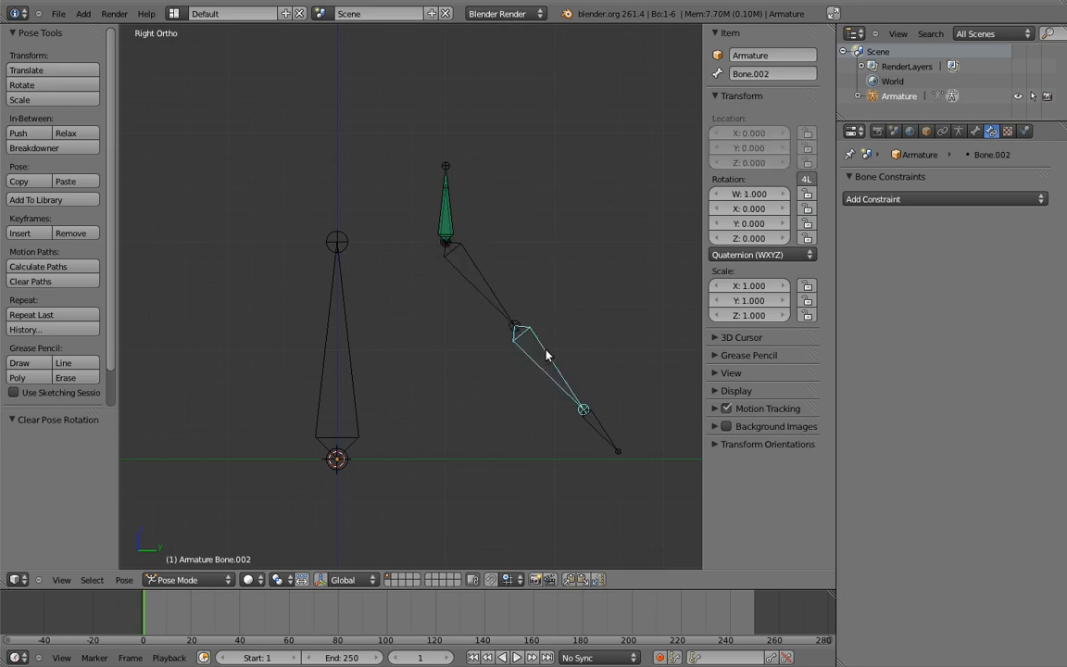
{"action": "left_click", "coordinate": [761, 254]}
{"action": "left_click", "coordinate": [750, 141]}
{"action": "left_click", "coordinate": [805, 210]}
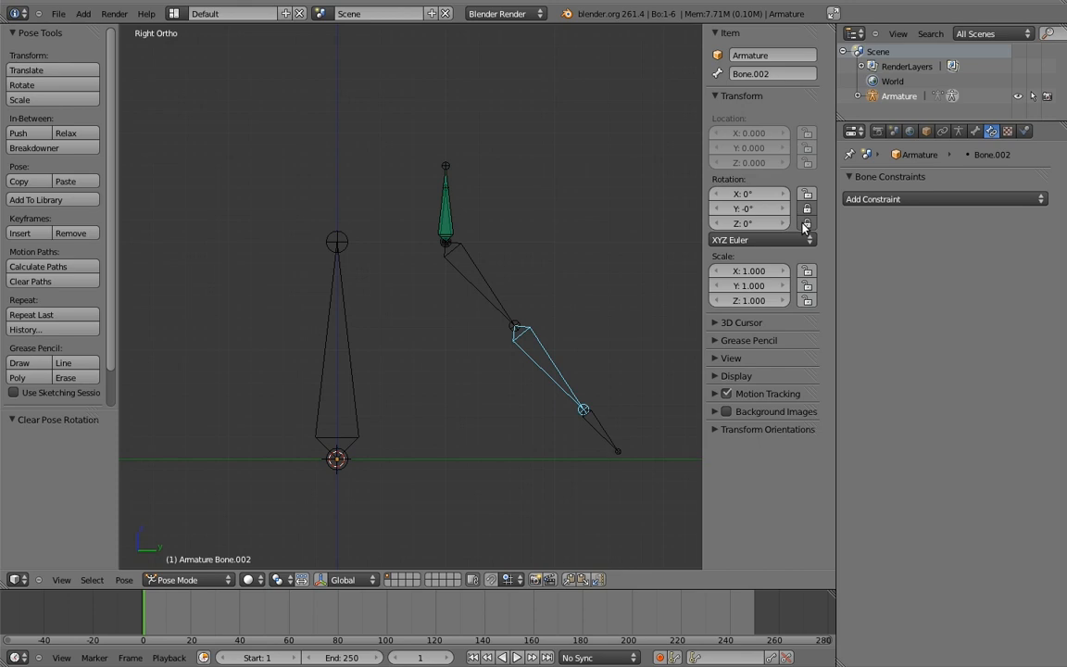
{"action": "right_click", "coordinate": [597, 427]}
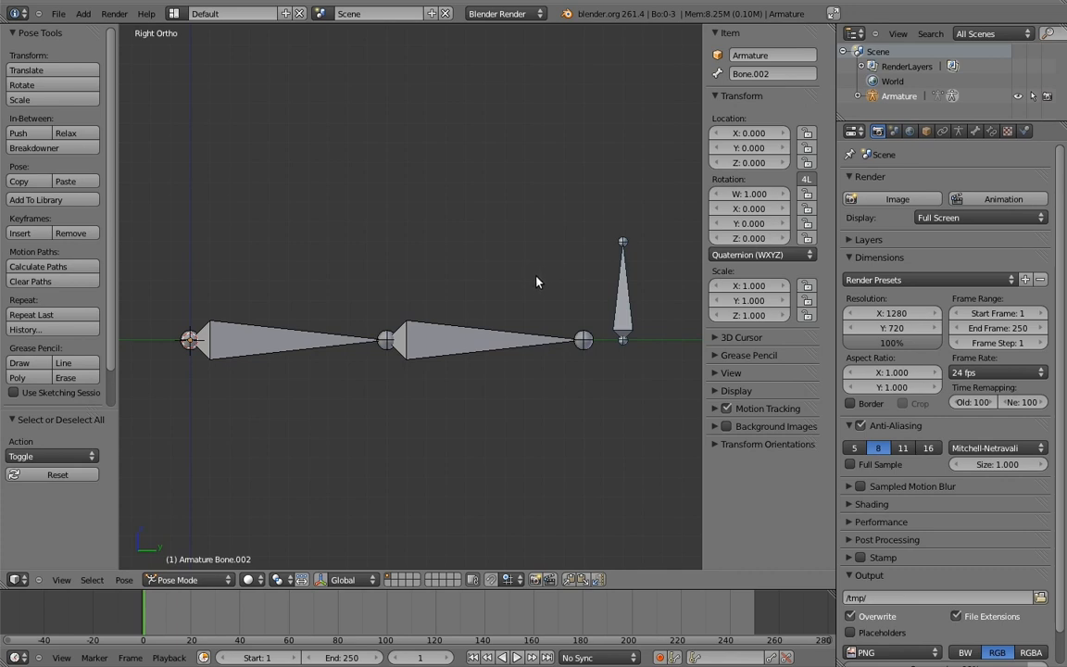
Step: Add an Inverse Kinematics constraint to the second arm bone, targeting the small upright bone, and test it by moving the target
{"action": "right_click", "coordinate": [511, 341]}
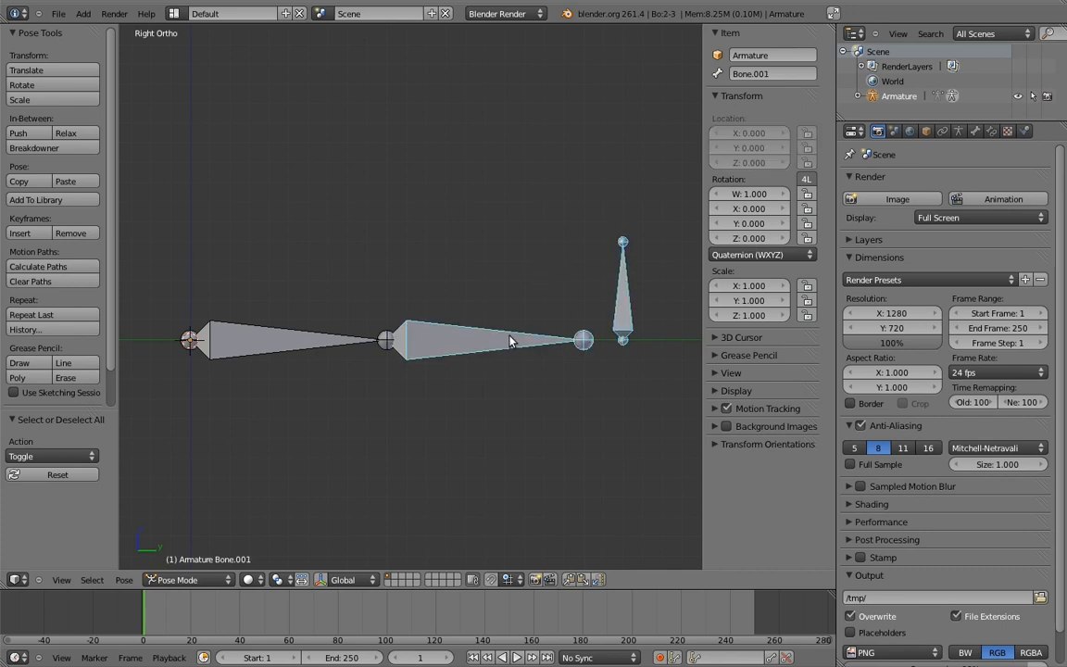
{"action": "key", "text": "ctrl+shift+c"}
{"action": "left_click", "coordinate": [553, 317]}
{"action": "right_click_drag", "start_coordinate": [623, 322], "coordinate": [341, 323]}
{"action": "right_click", "coordinate": [576, 298]}
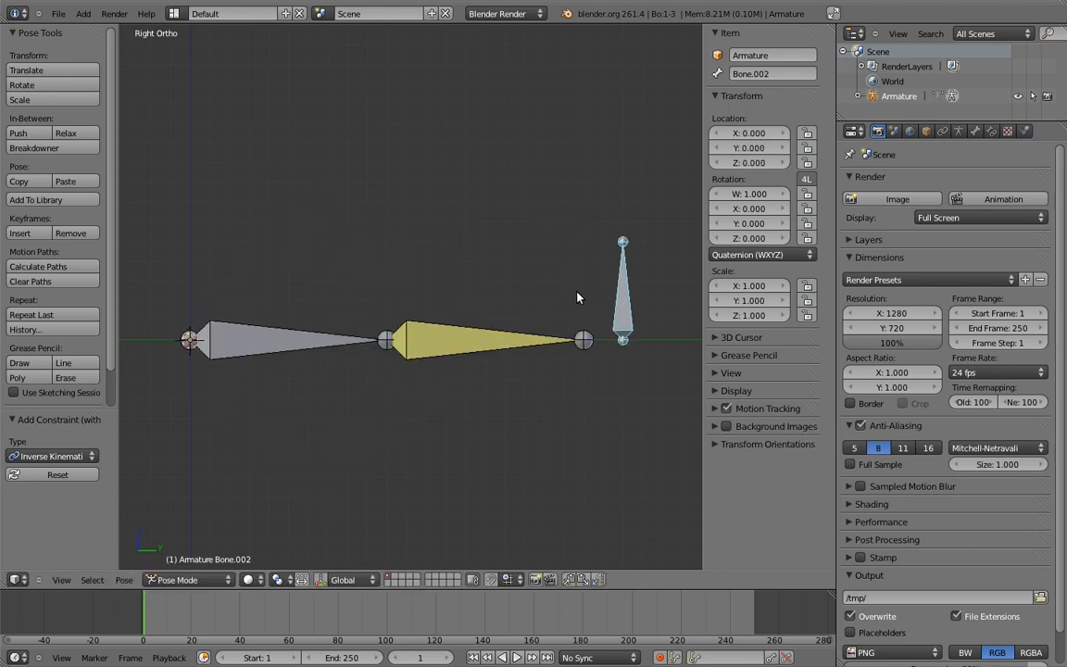
Step: Set the second arm bone's IK constraint influence to 0 and rotate that bone about 36°
{"action": "right_click", "coordinate": [553, 340]}
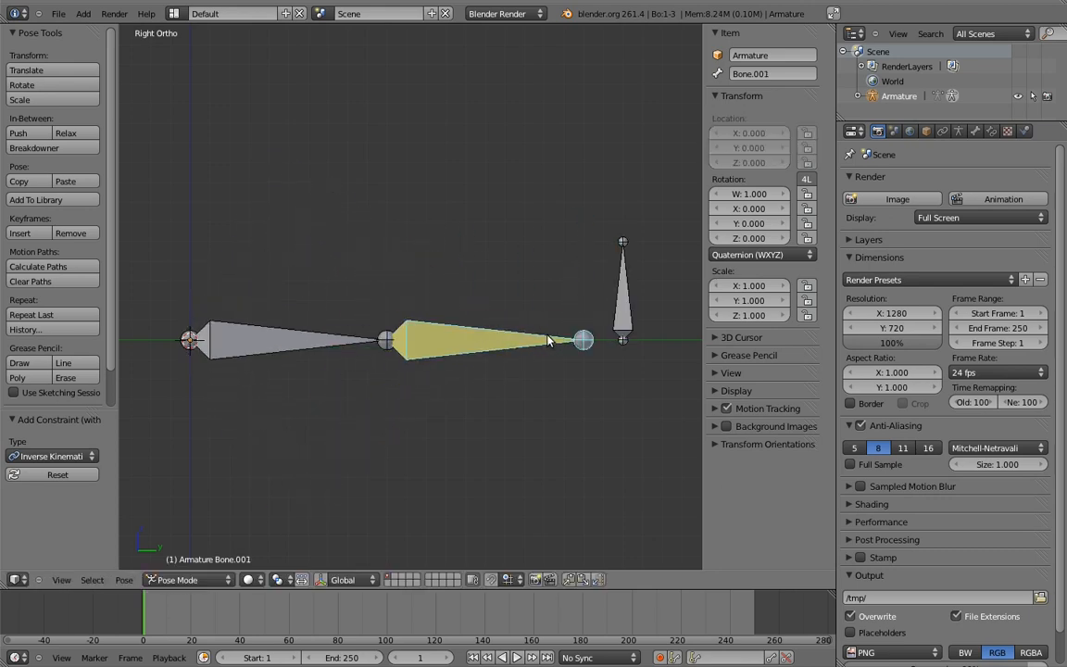
{"action": "left_click", "coordinate": [991, 130]}
{"action": "left_click_drag", "start_coordinate": [1000, 402], "coordinate": [734, 408]}
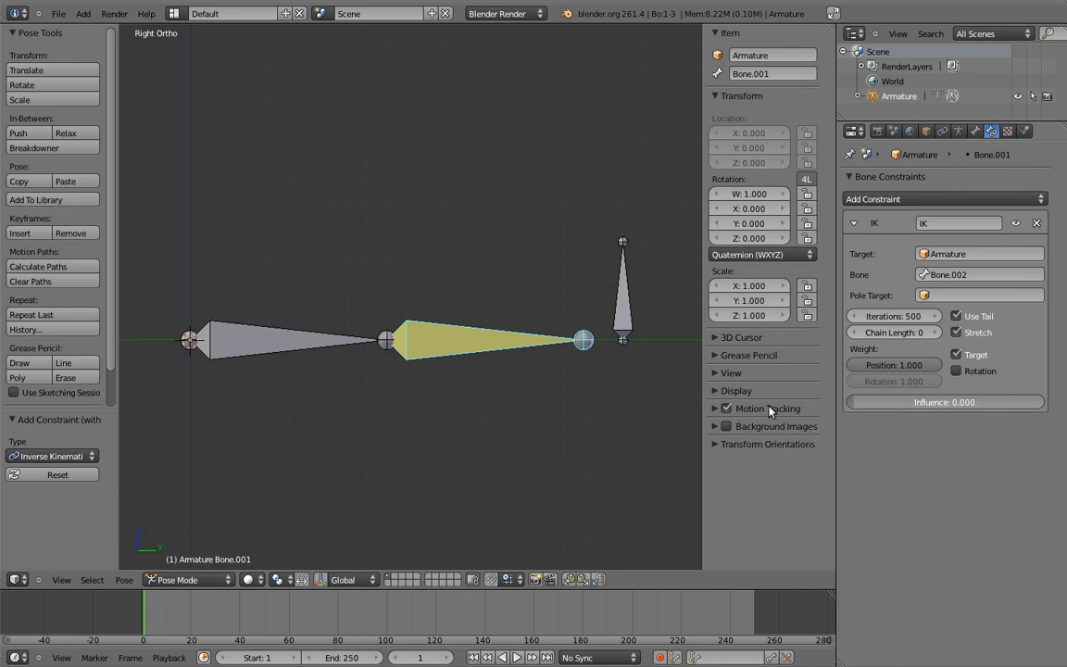
{"action": "key", "text": "r"}
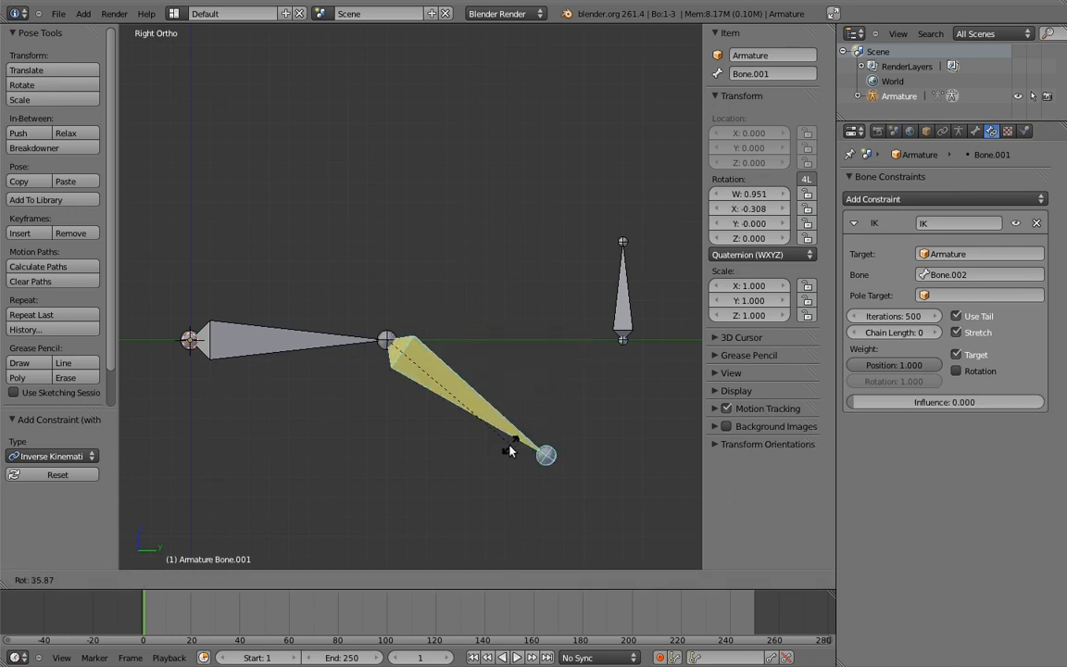
{"action": "left_click", "coordinate": [512, 445]}
Step: Raise the IK influence to its maximum, testing it by moving the small upright target bone and clearing that bone's location
{"action": "left_click_drag", "start_coordinate": [862, 407], "coordinate": [1064, 400]}
{"action": "right_click", "coordinate": [622, 295]}
{"action": "key", "text": "g"}
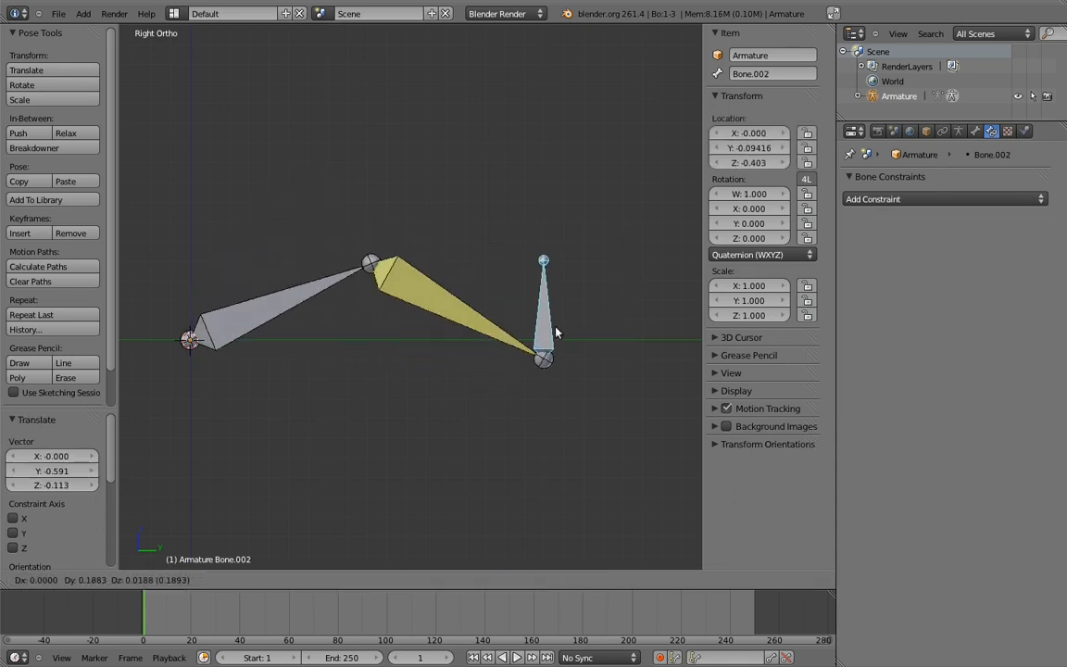
{"action": "left_click", "coordinate": [348, 304]}
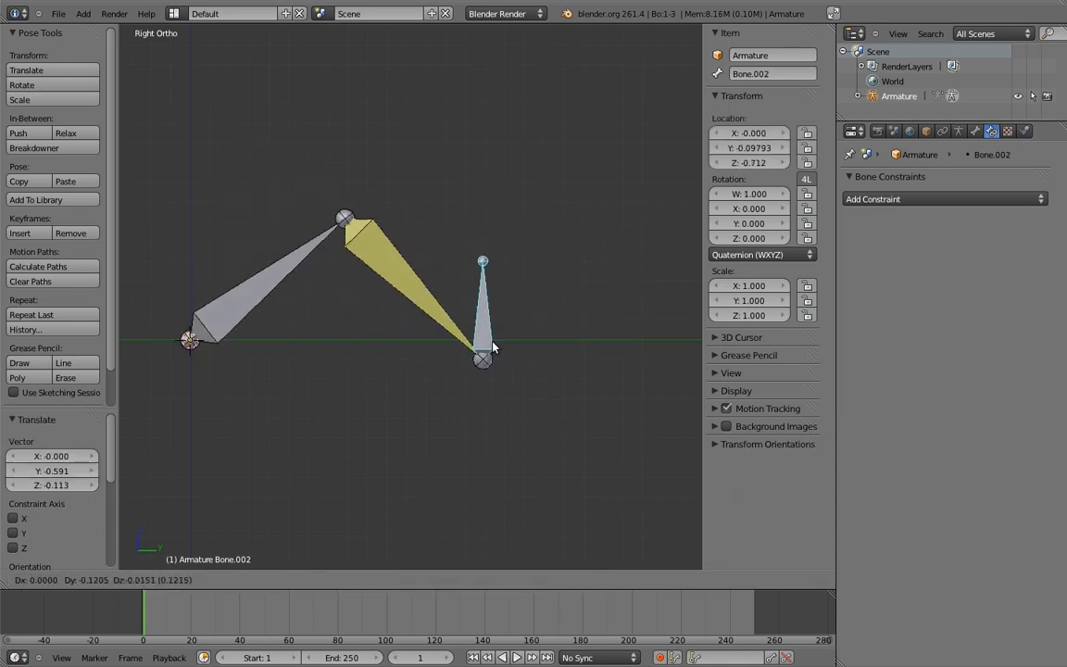
{"action": "left_click", "coordinate": [514, 312]}
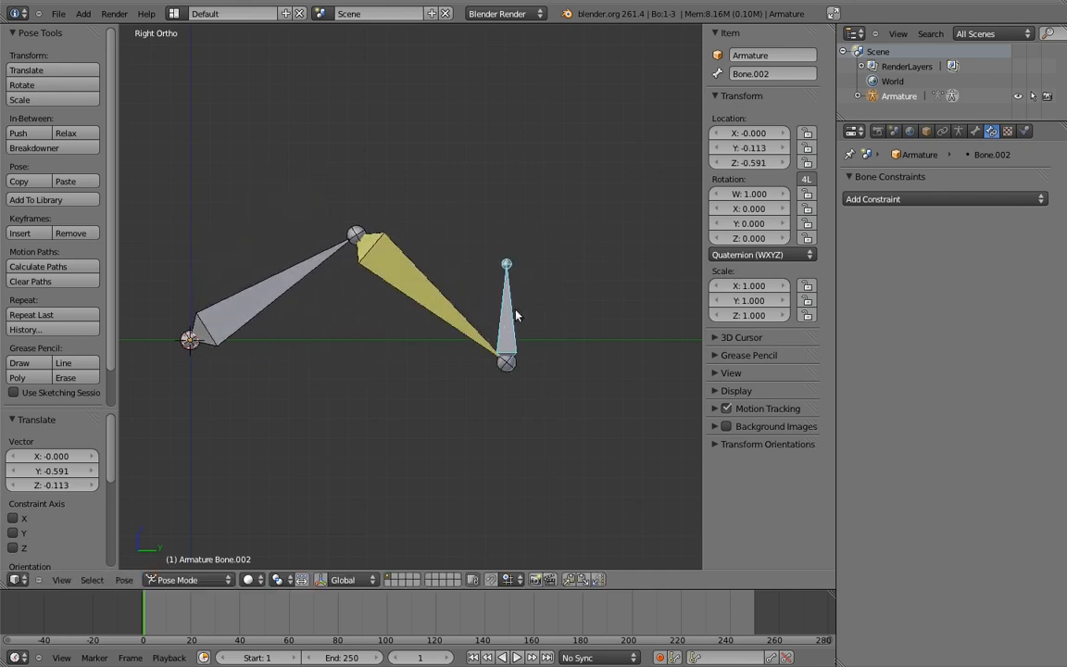
{"action": "key", "text": "alt+g"}
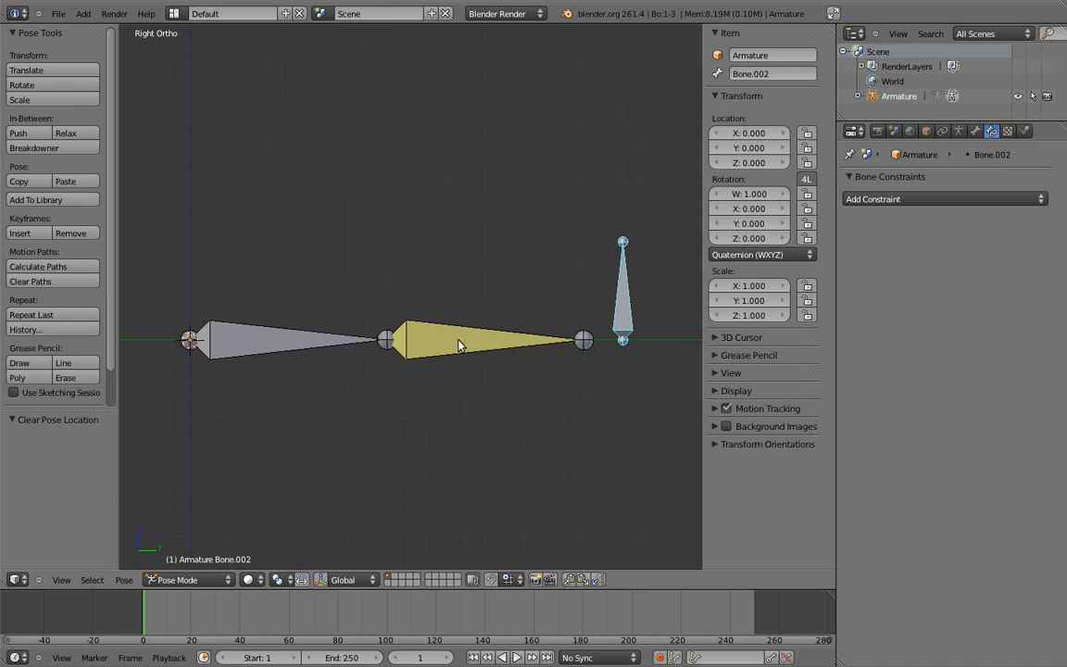
Step: Add drivers to all four quaternion rotation channels of the second arm bone
{"action": "right_click", "coordinate": [474, 333]}
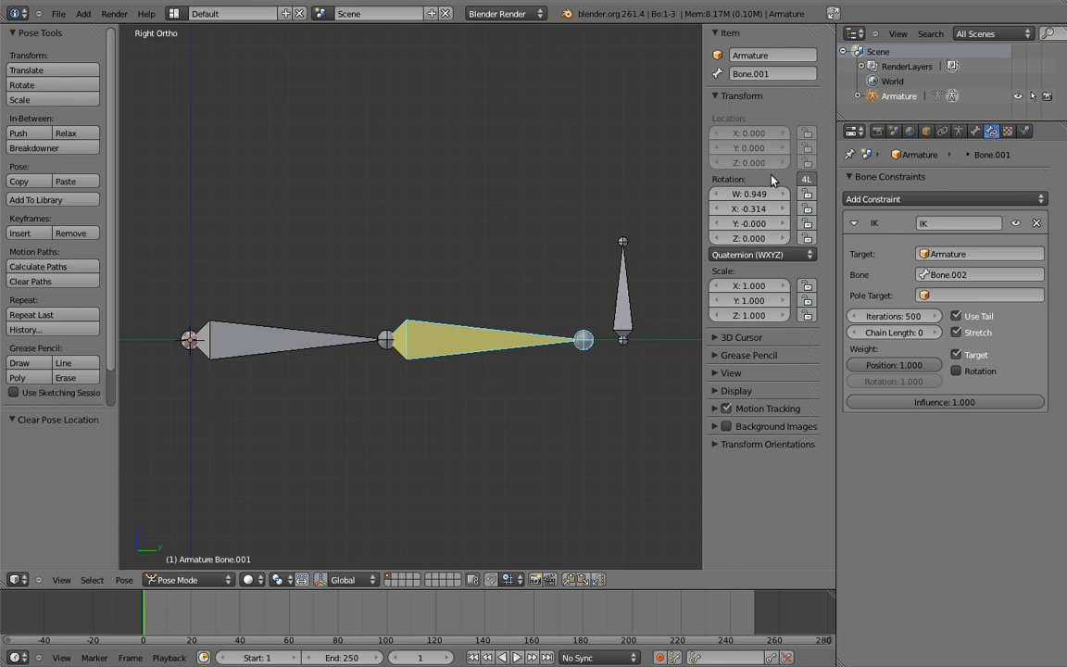
{"action": "right_click", "coordinate": [737, 194]}
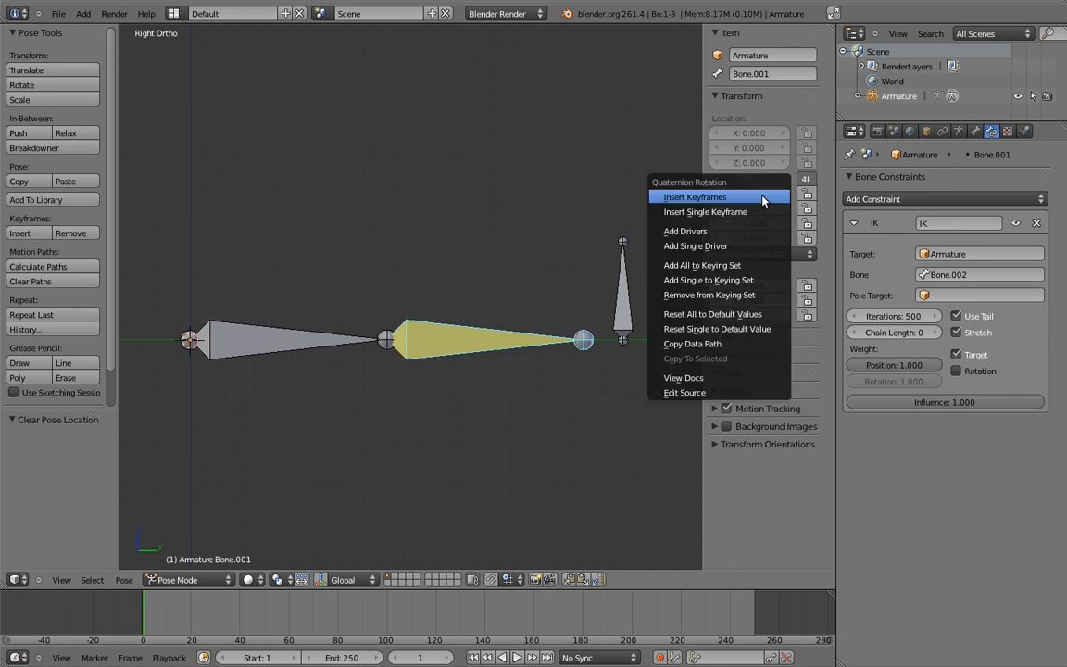
{"action": "left_click", "coordinate": [725, 232]}
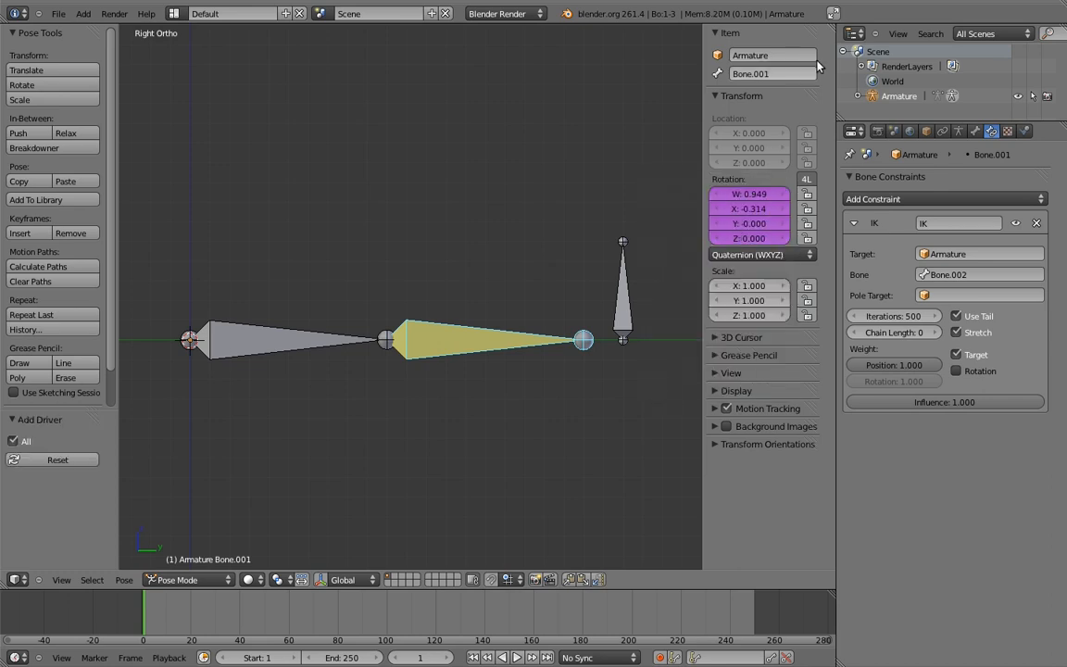
Step: Split the 3D view in two and turn one half into a Graph Editor in Drivers mode
{"action": "left_click_drag", "start_coordinate": [830, 28], "coordinate": [433, 111]}
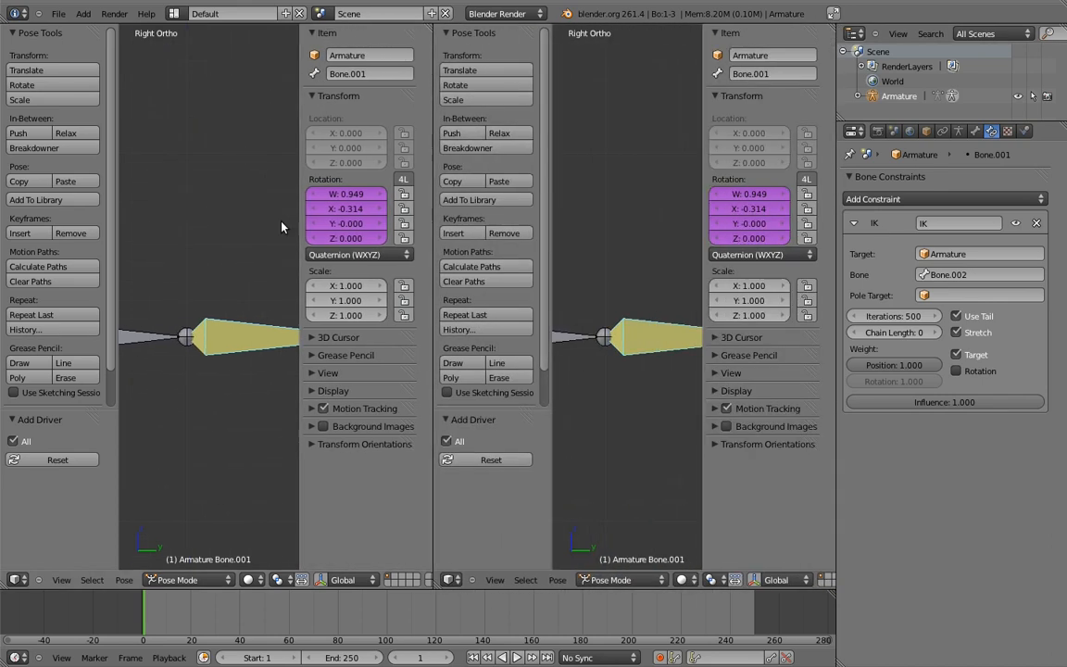
{"action": "left_click", "coordinate": [15, 579]}
{"action": "left_click", "coordinate": [42, 533]}
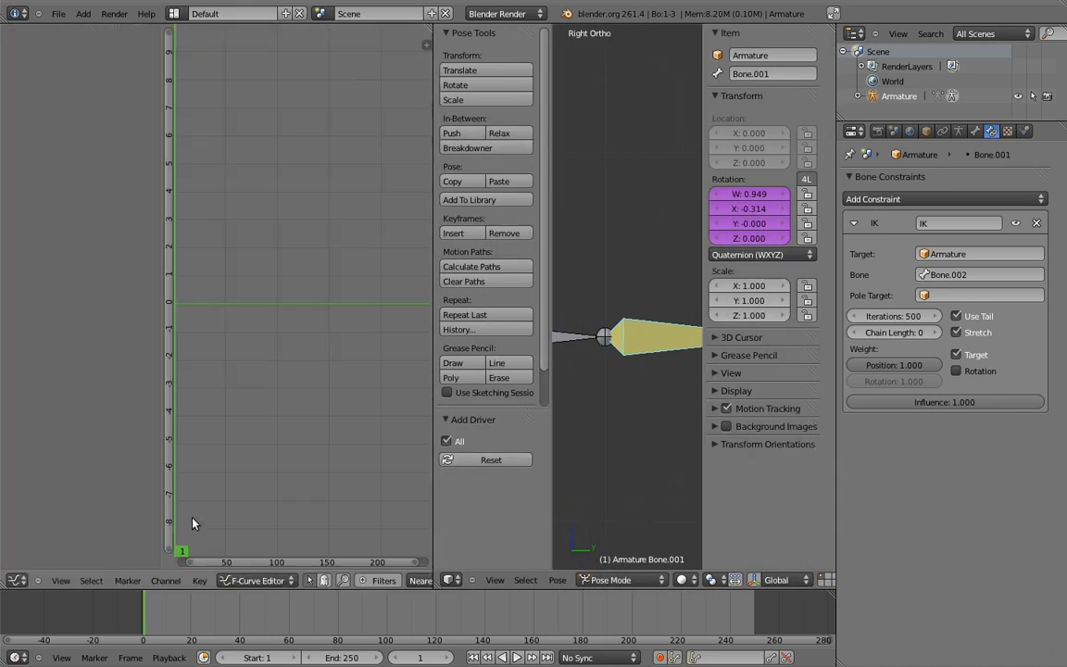
{"action": "left_click", "coordinate": [250, 580]}
{"action": "left_click", "coordinate": [226, 494]}
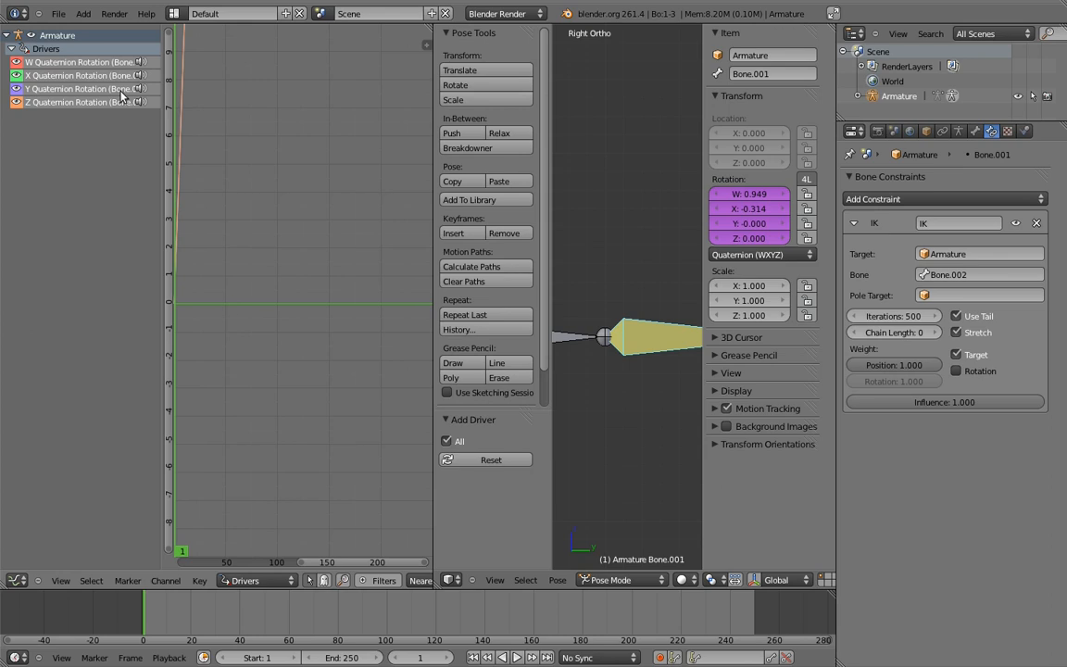
Step: Display the W Quaternion Rotation driver's properties and collapse the Active F-Curve and Active Keyframe sections
{"action": "left_click", "coordinate": [76, 60]}
{"action": "key", "text": "n"}
{"action": "left_click", "coordinate": [298, 51]}
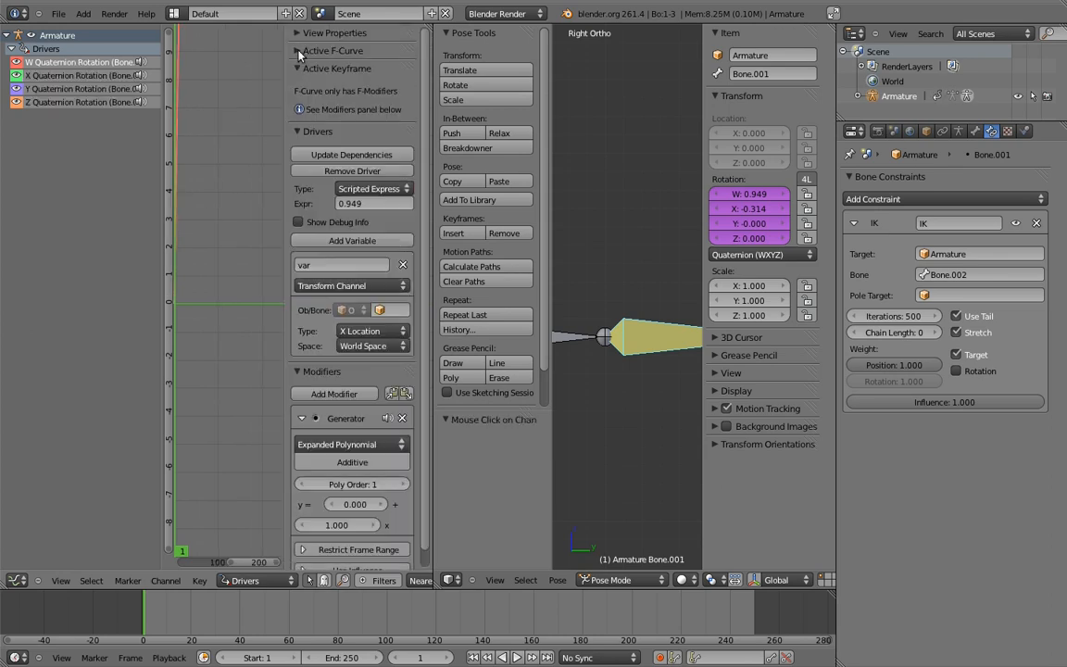
{"action": "left_click", "coordinate": [298, 69]}
{"action": "left_click", "coordinate": [298, 326]}
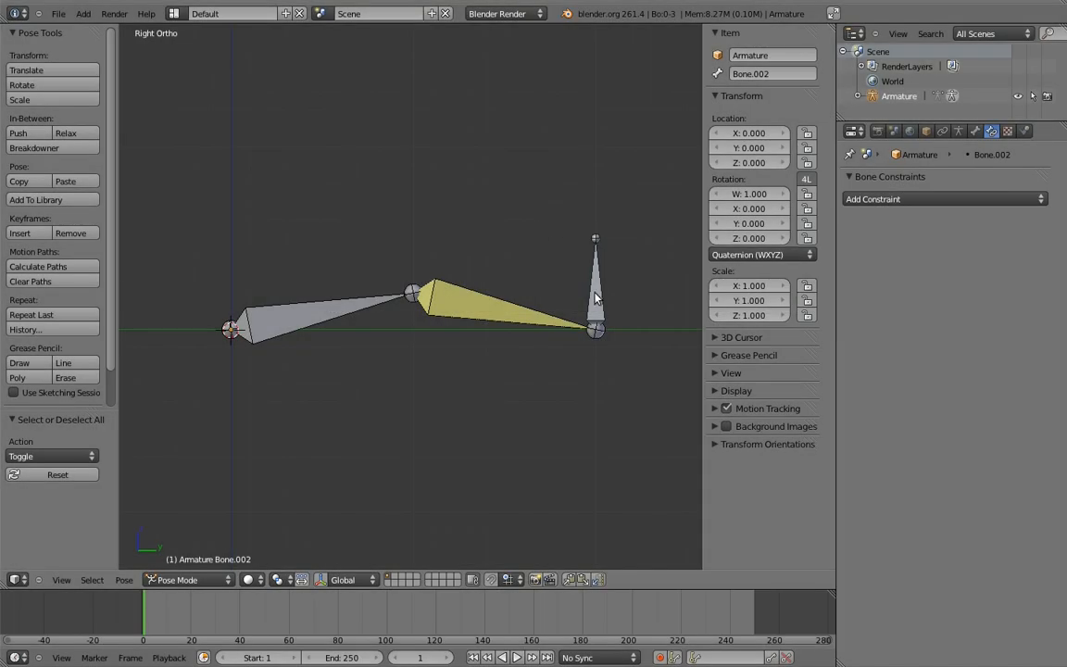
Step: Test the bent arm's IK by temporarily moving its small upright target bone
{"action": "right_click", "coordinate": [538, 266]}
{"action": "key", "text": "g"}
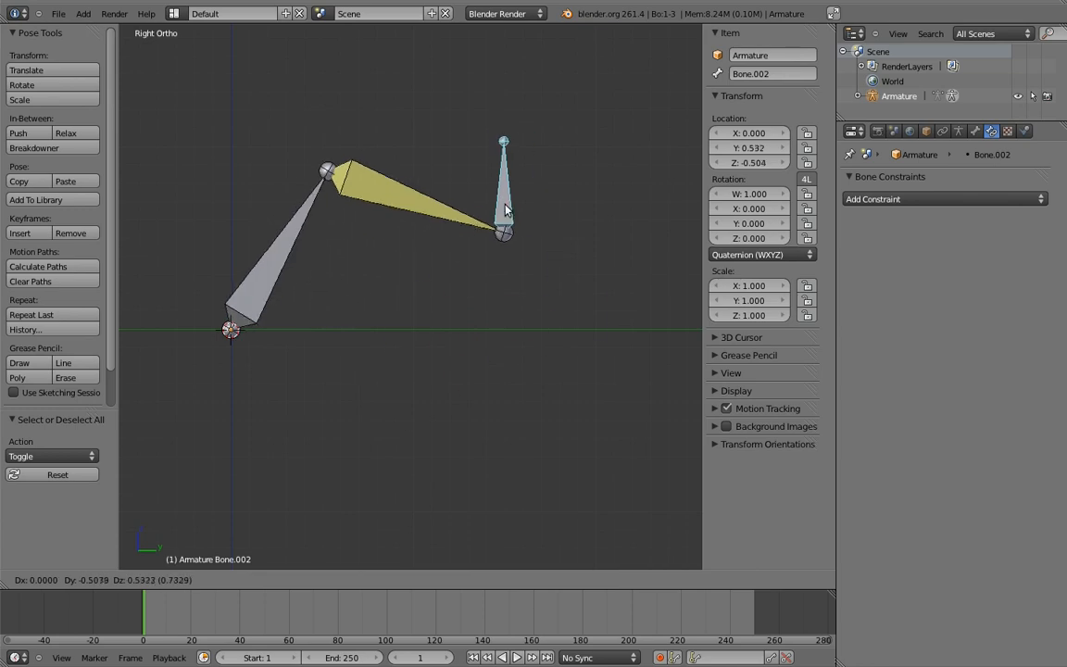
{"action": "key", "text": "Escape"}
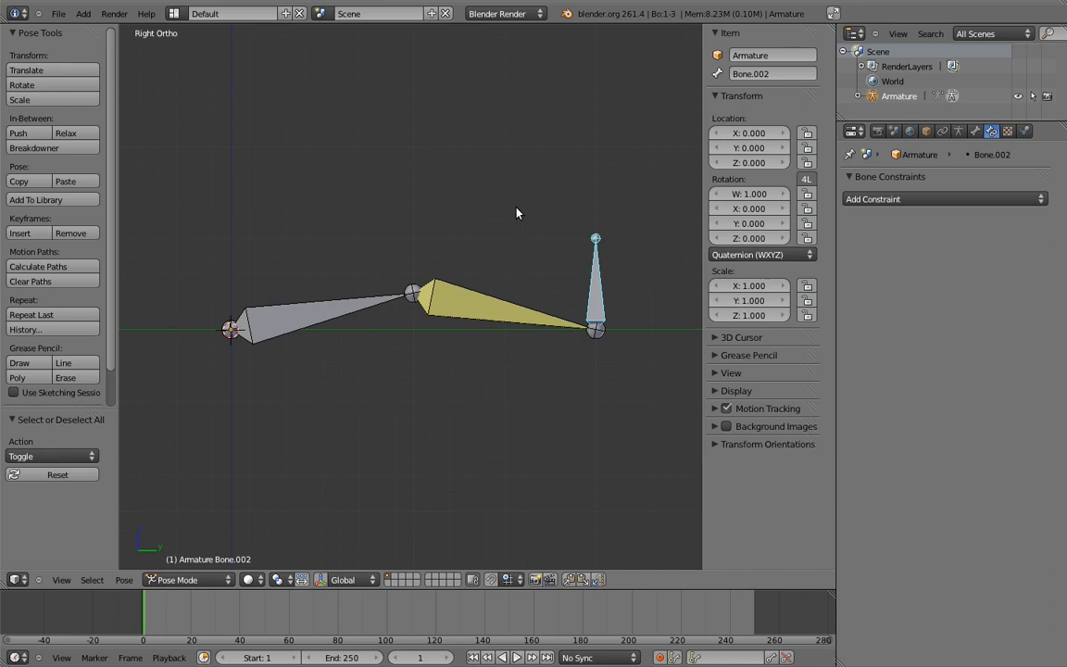
Step: Add a 1-unit upright body bone at the arm's base in Edit Mode, parent the first arm bone to it, and return to Pose Mode
{"action": "key", "text": "Tab"}
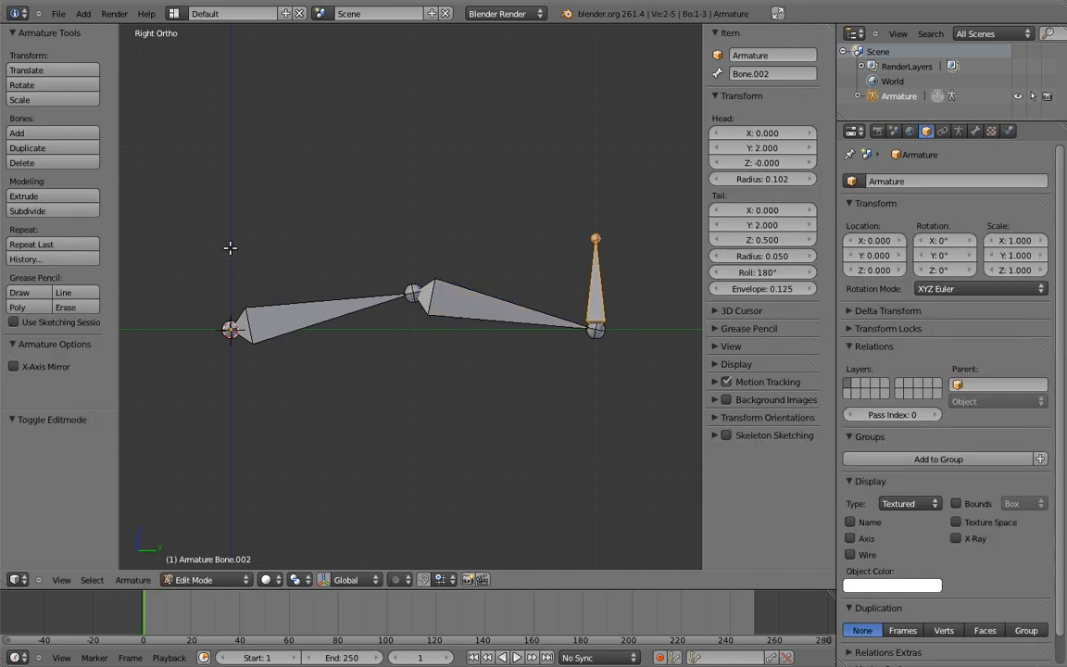
{"action": "key", "text": "shift+a"}
{"action": "right_click", "coordinate": [282, 286]}
{"action": "right_click", "coordinate": [232, 243], "text": "shift"}
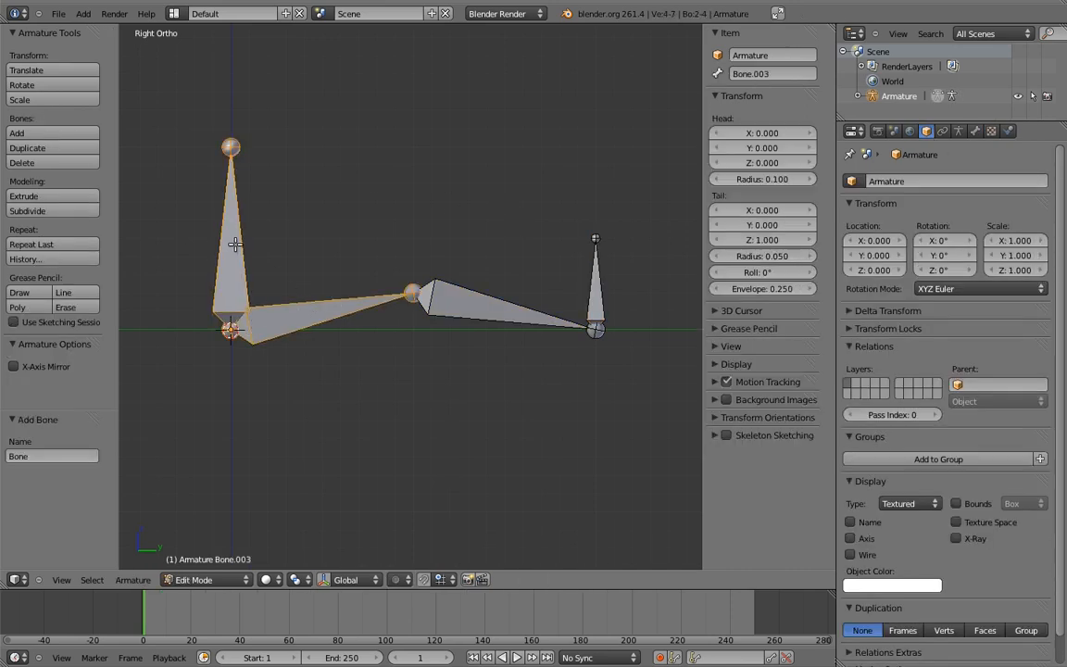
{"action": "key", "text": "ctrl+p"}
{"action": "left_click", "coordinate": [236, 245]}
{"action": "key", "text": "Tab"}
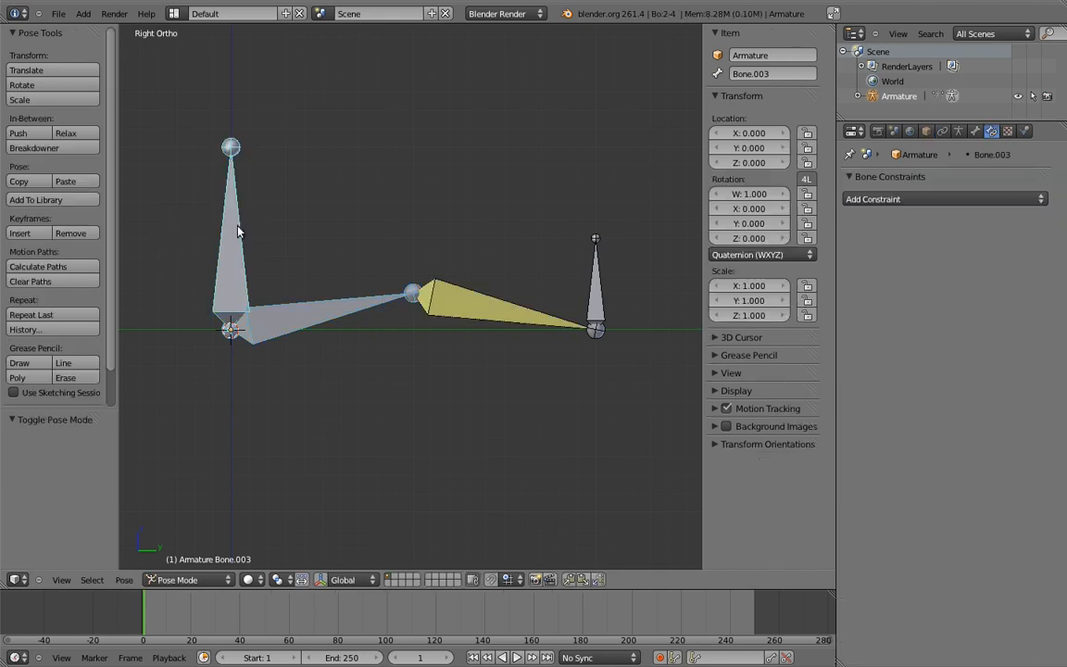
Step: Test the arm's parenting by rotating the body bone freely in trackball mode, and clear its rotation
{"action": "key", "text": "r"}
{"action": "key", "text": "r"}
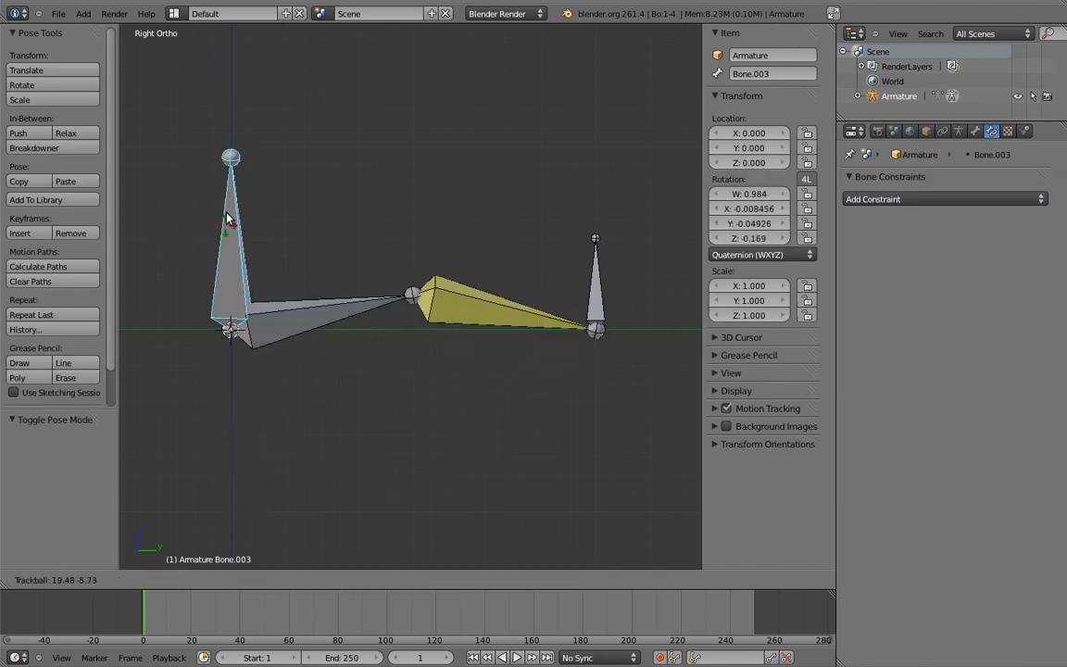
{"action": "left_click", "coordinate": [235, 126]}
{"action": "key", "text": "alt+r"}
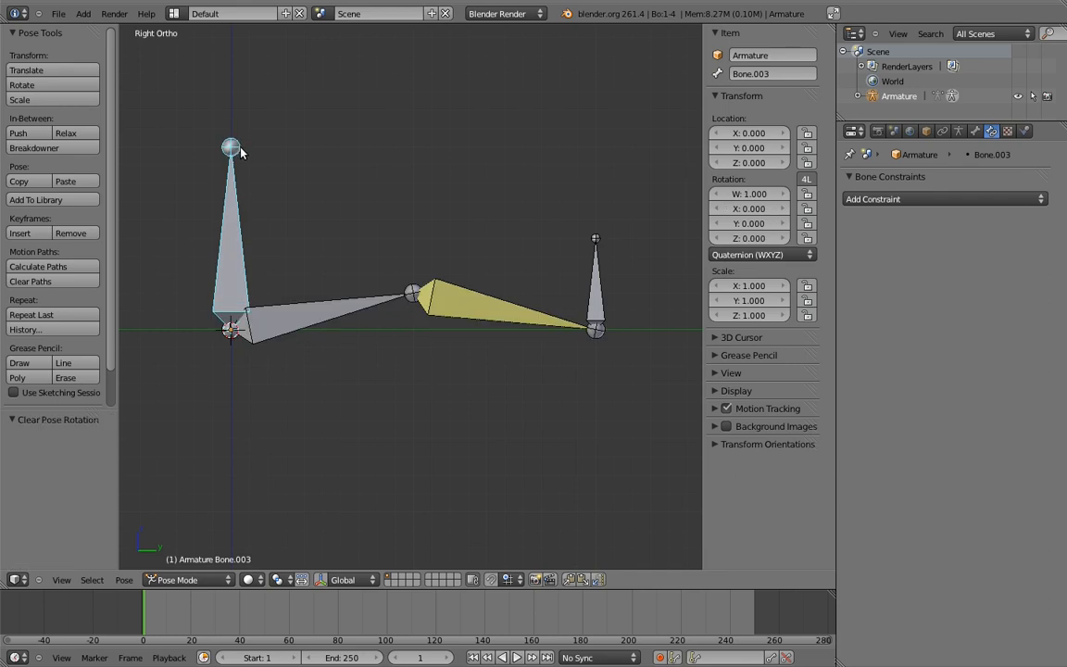
Step: Lower the second arm bone's IK influence and test the arm by temporarily rotating the body bone in trackball mode
{"action": "right_click", "coordinate": [475, 295]}
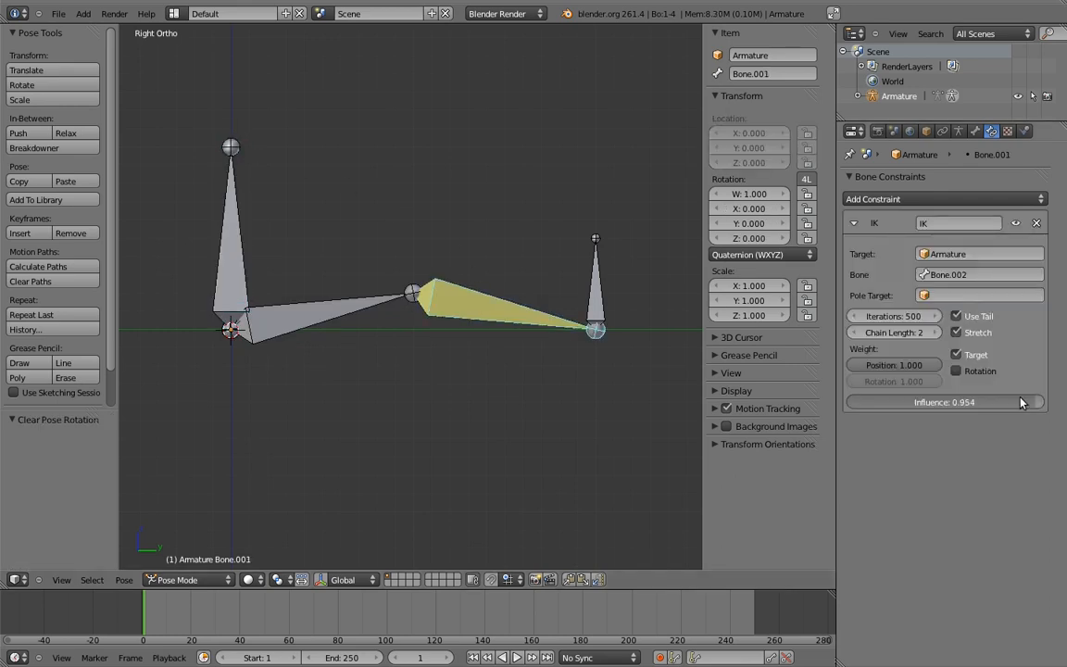
{"action": "right_click", "coordinate": [237, 199]}
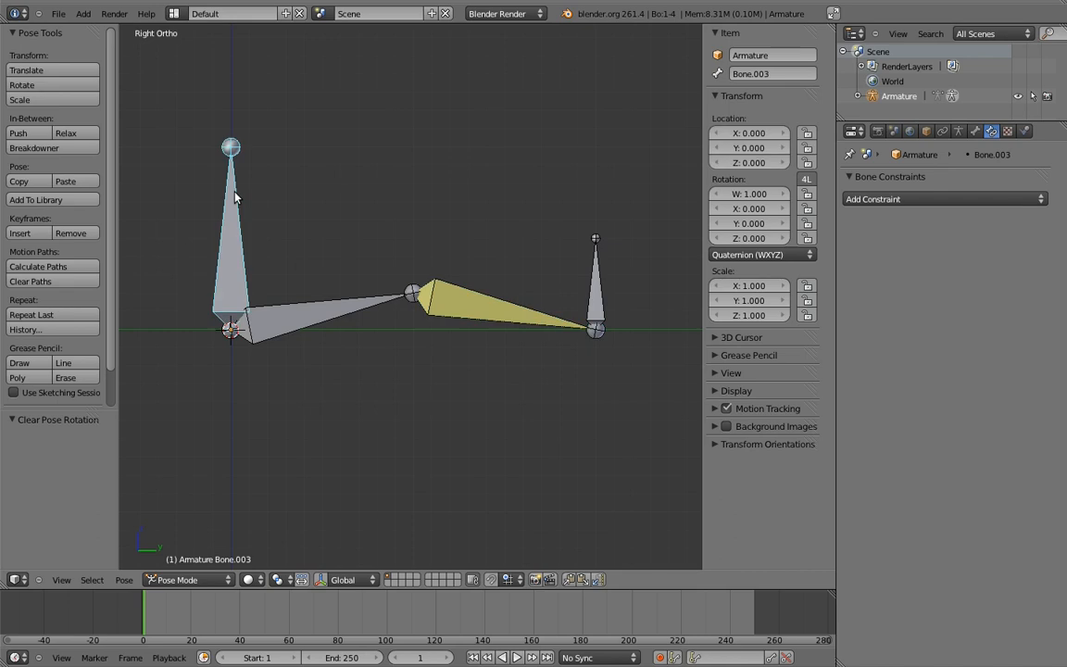
{"action": "key", "text": "r"}
{"action": "key", "text": "r"}
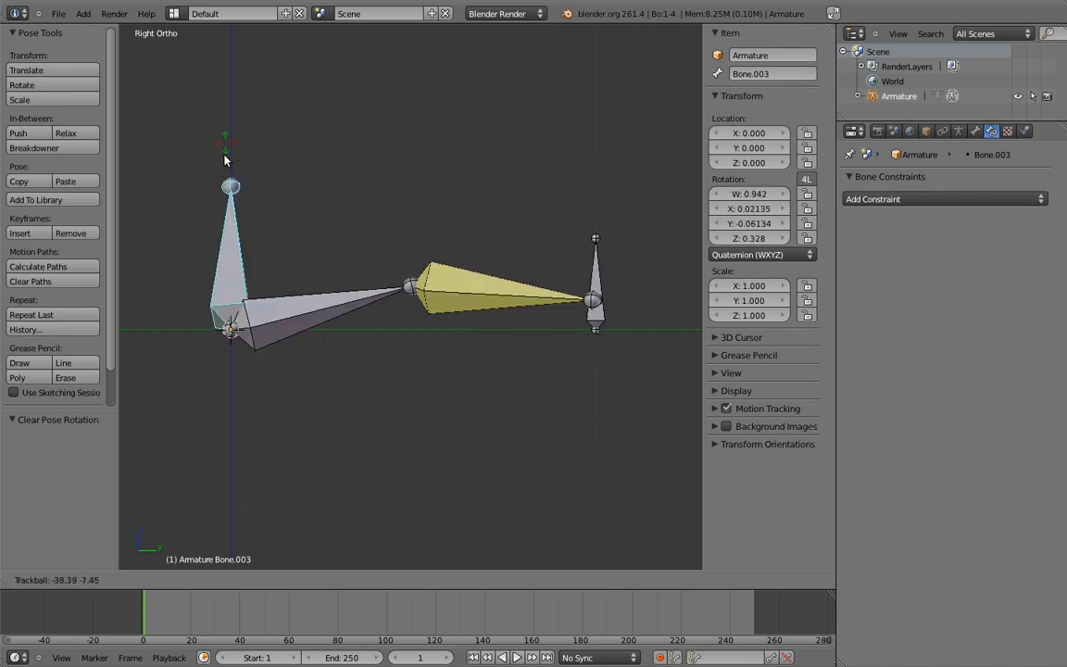
{"action": "right_click", "coordinate": [232, 294]}
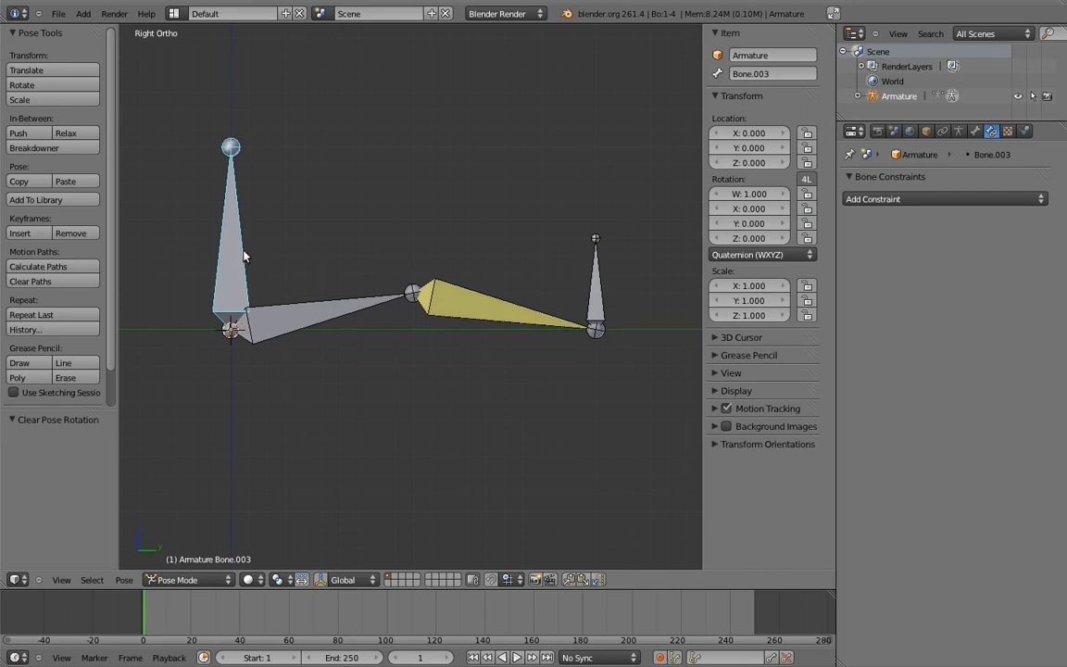
{"action": "key", "text": "r"}
{"action": "key", "text": "r"}
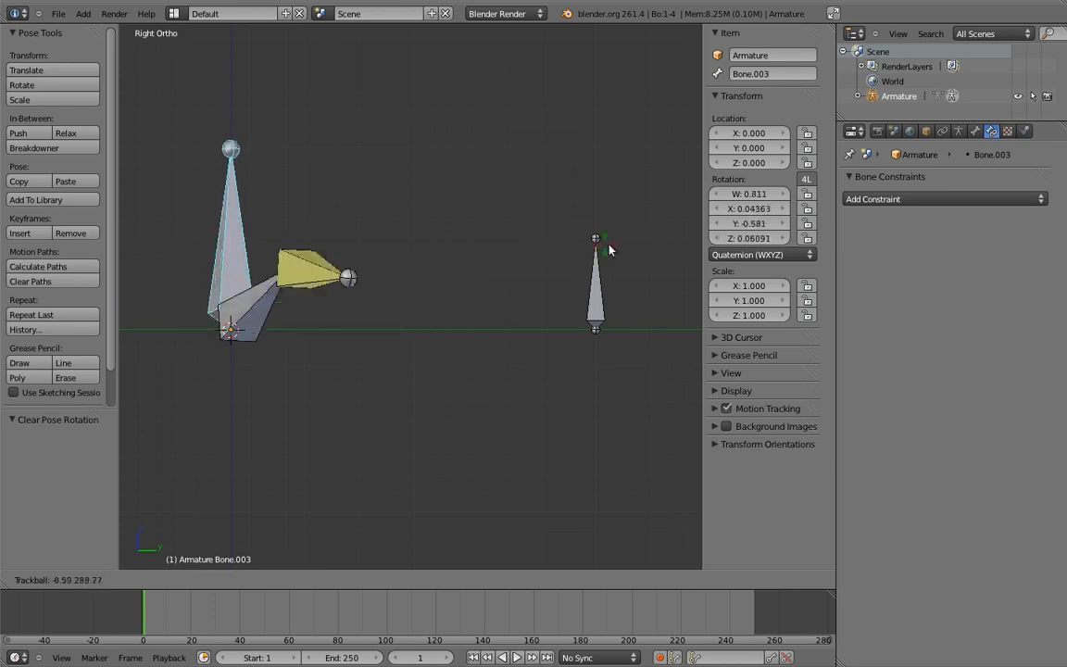
{"action": "key", "text": "Escape"}
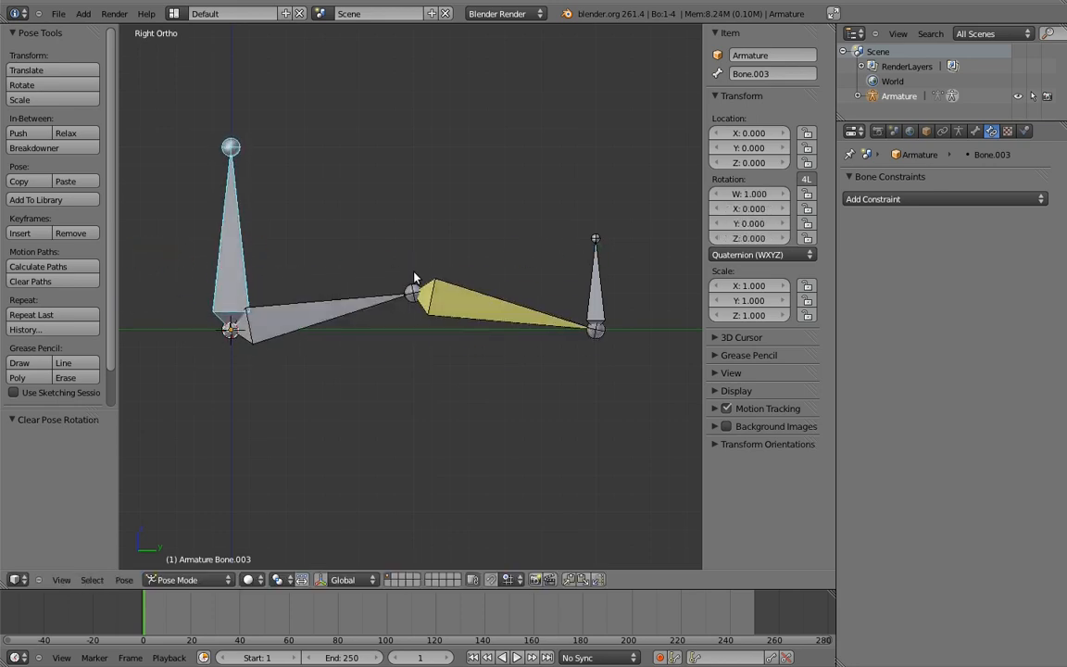
Step: Set the second arm bone's IK influence to 1.000 and test it by temporarily rotating the body bone in trackball mode
{"action": "right_click", "coordinate": [473, 306]}
{"action": "left_click_drag", "start_coordinate": [926, 402], "coordinate": [1038, 402]}
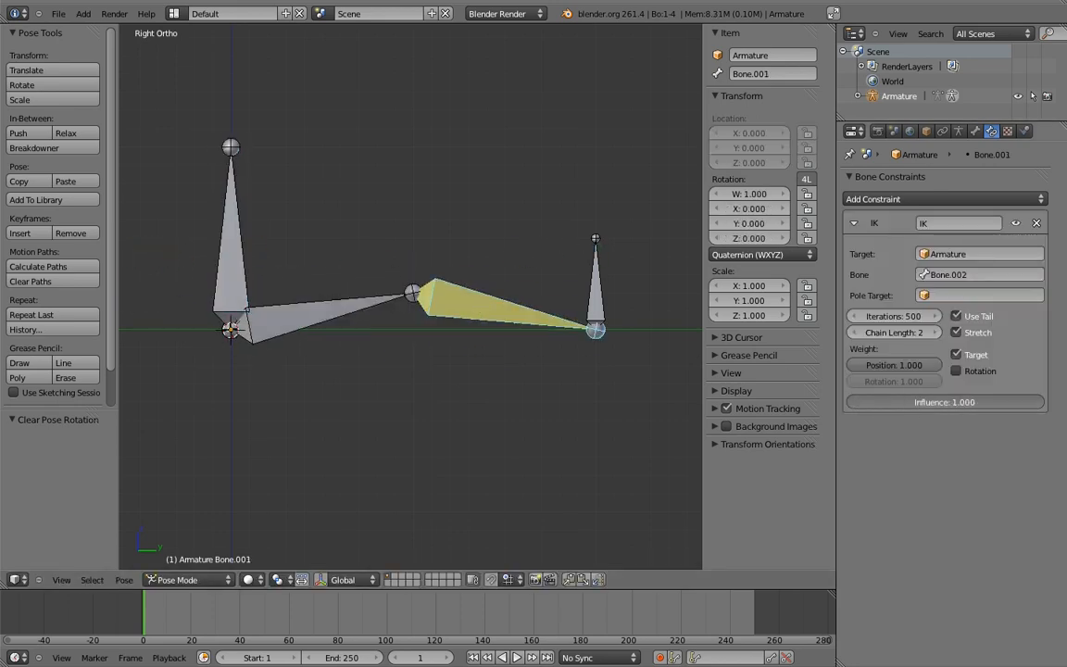
{"action": "right_click", "coordinate": [236, 248]}
{"action": "key", "text": "r"}
{"action": "key", "text": "r"}
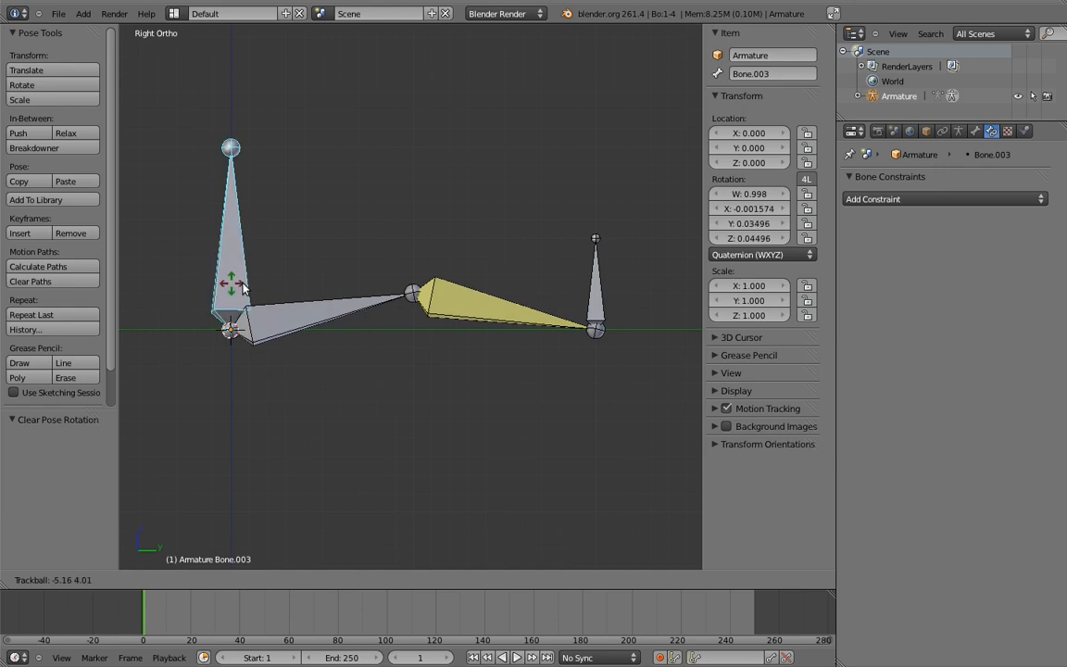
{"action": "right_click", "coordinate": [315, 289]}
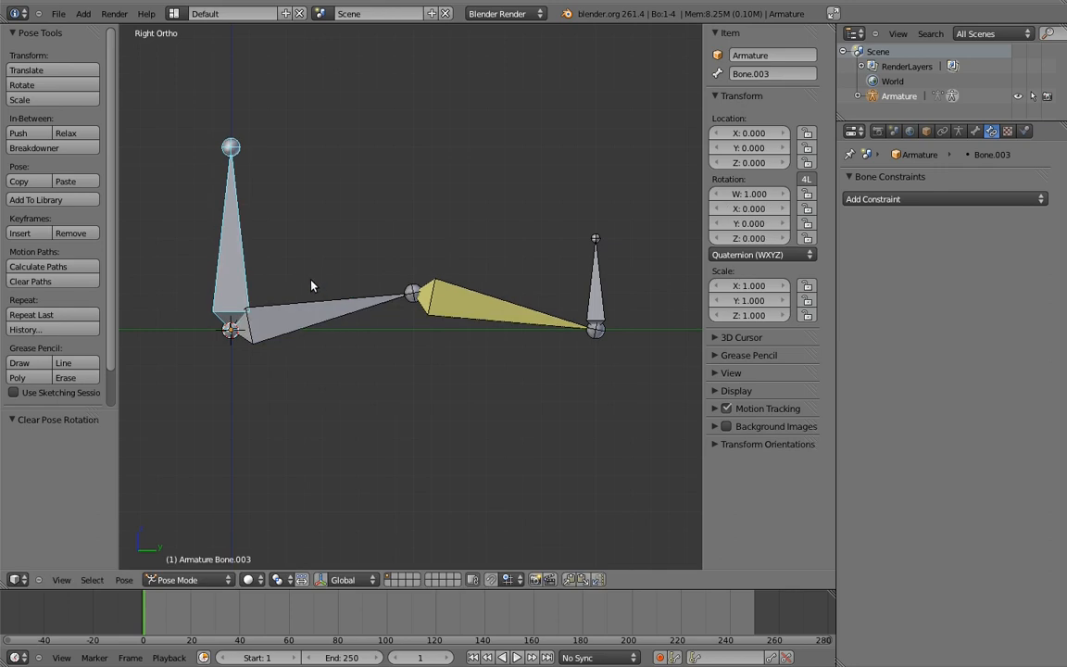